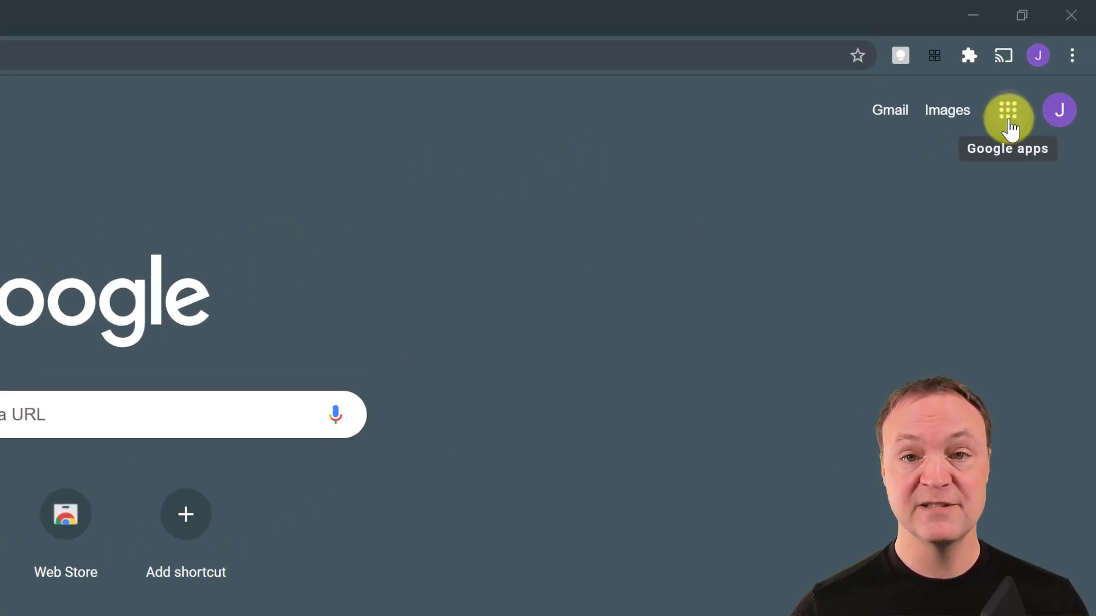
- Rearrange the Google apps launcher so Sites follows Classroom and Forms sits beside Account in the first row, and open Forms
left_click(1008, 127)
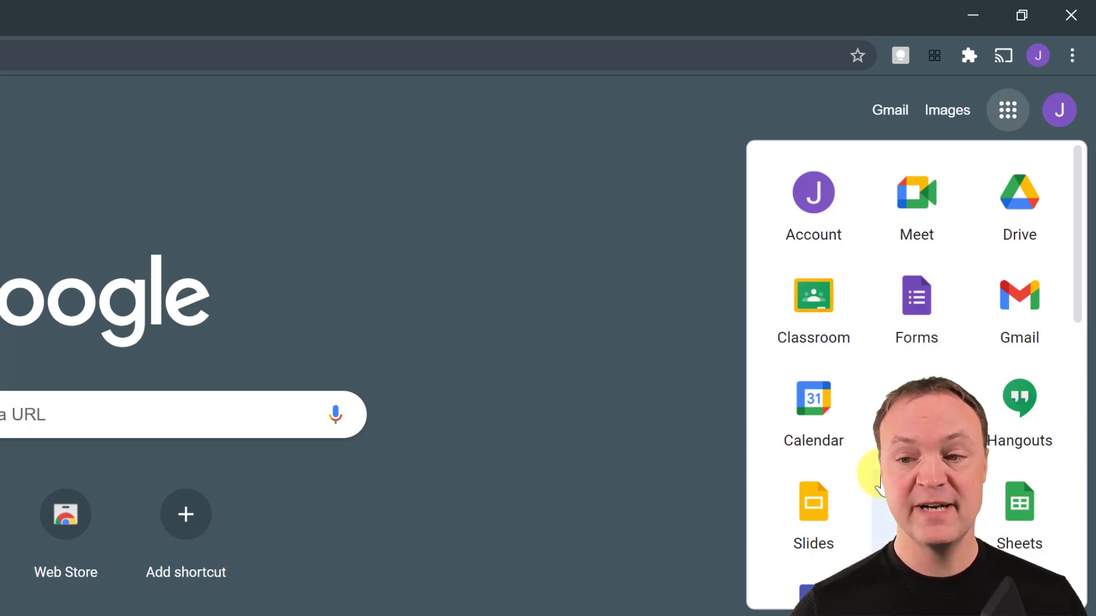
scroll(880, 483, "down", 5)
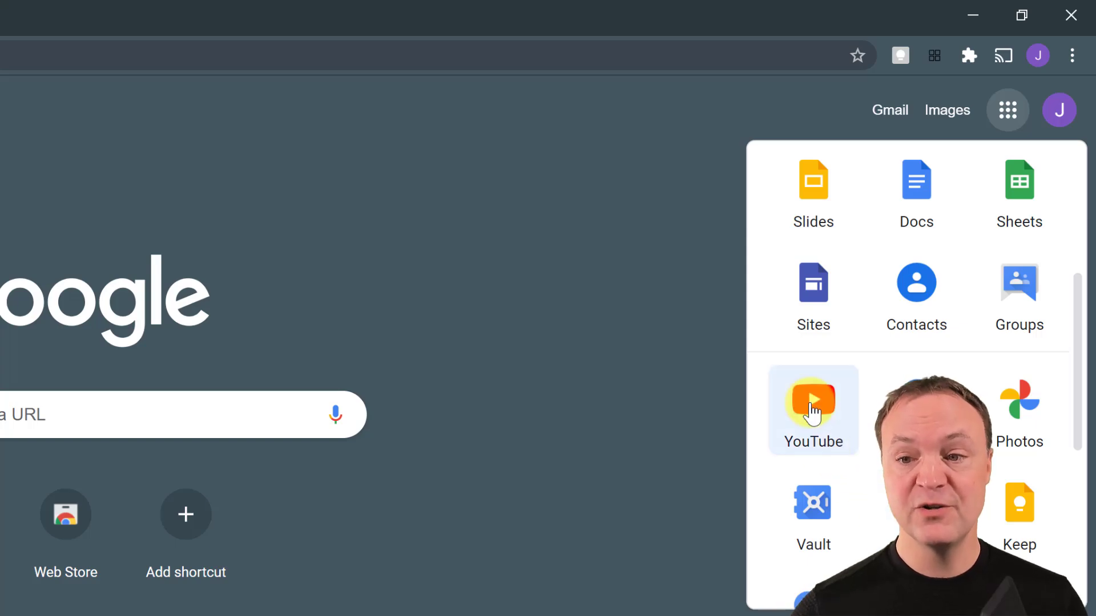
left_click_drag(810, 416, 894, 374)
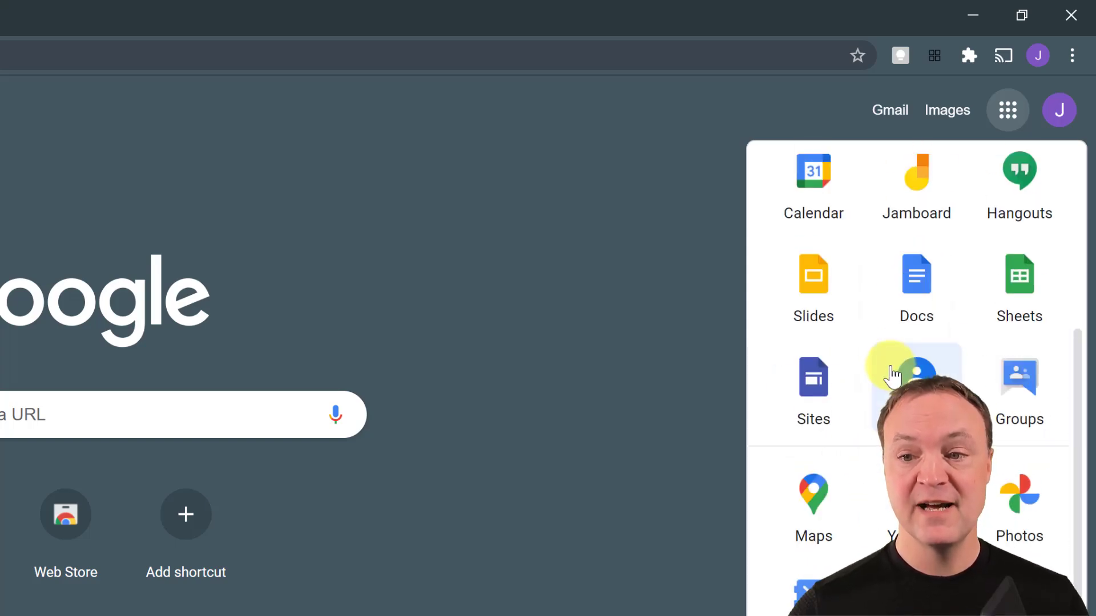
scroll(892, 377, "up", 3)
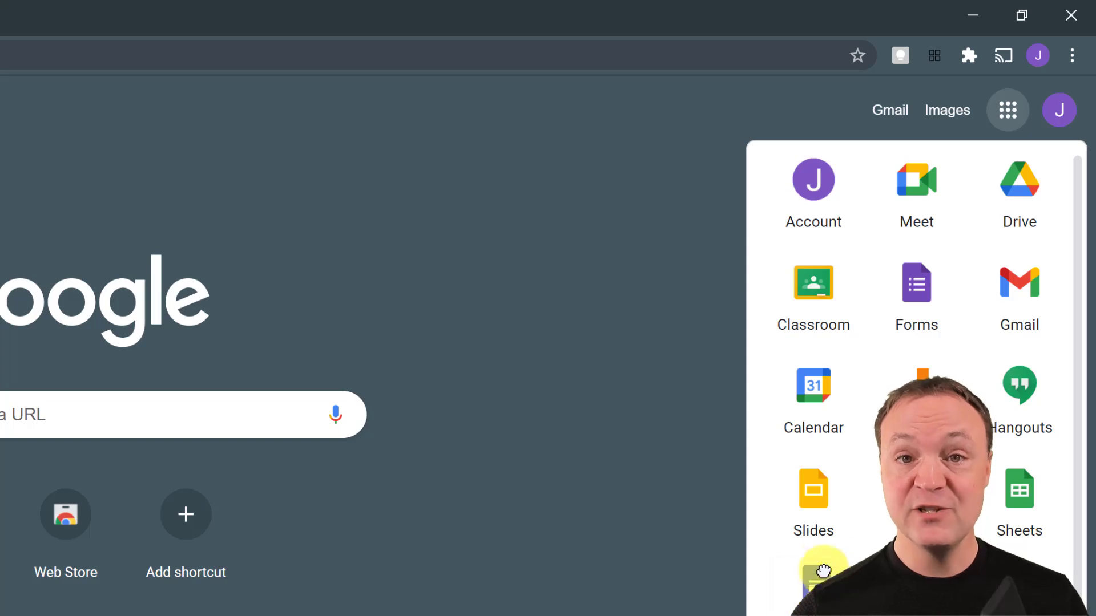
left_click_drag(823, 571, 872, 354)
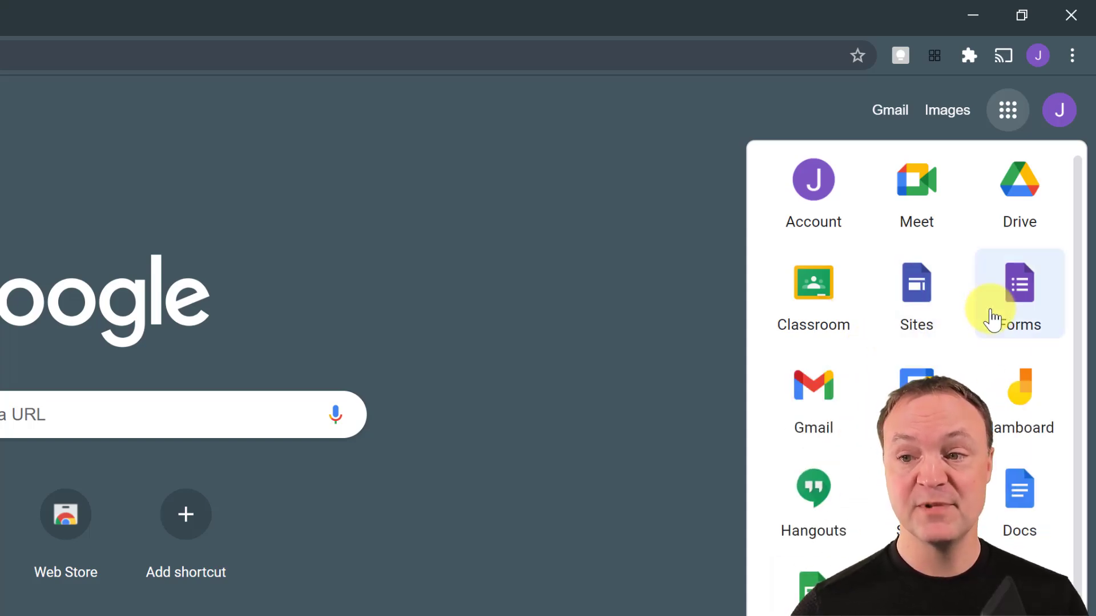
left_click_drag(992, 320, 887, 236)
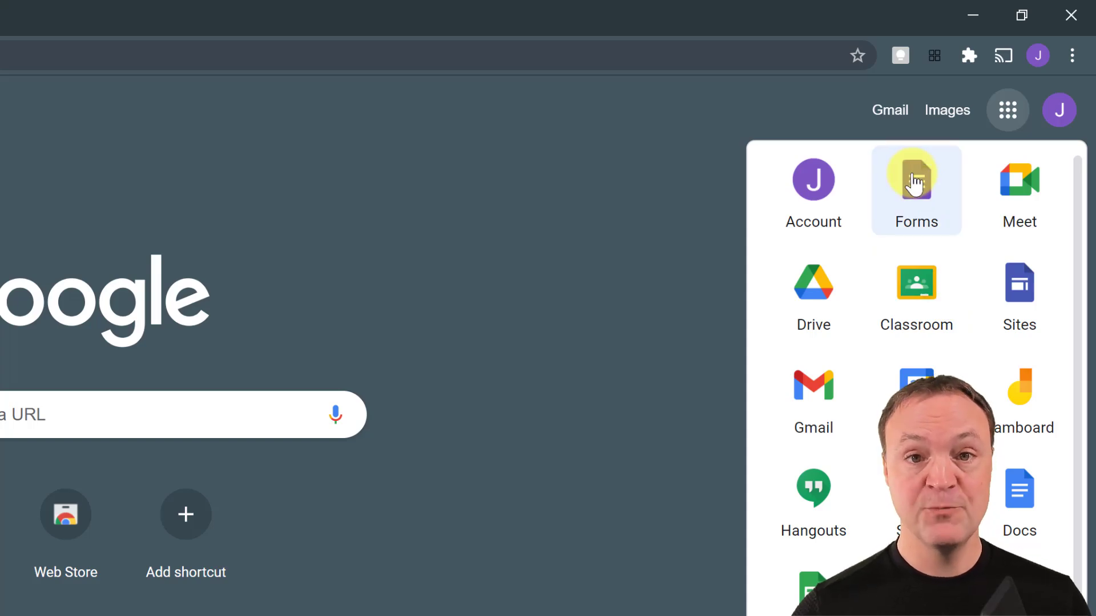
left_click(914, 181)
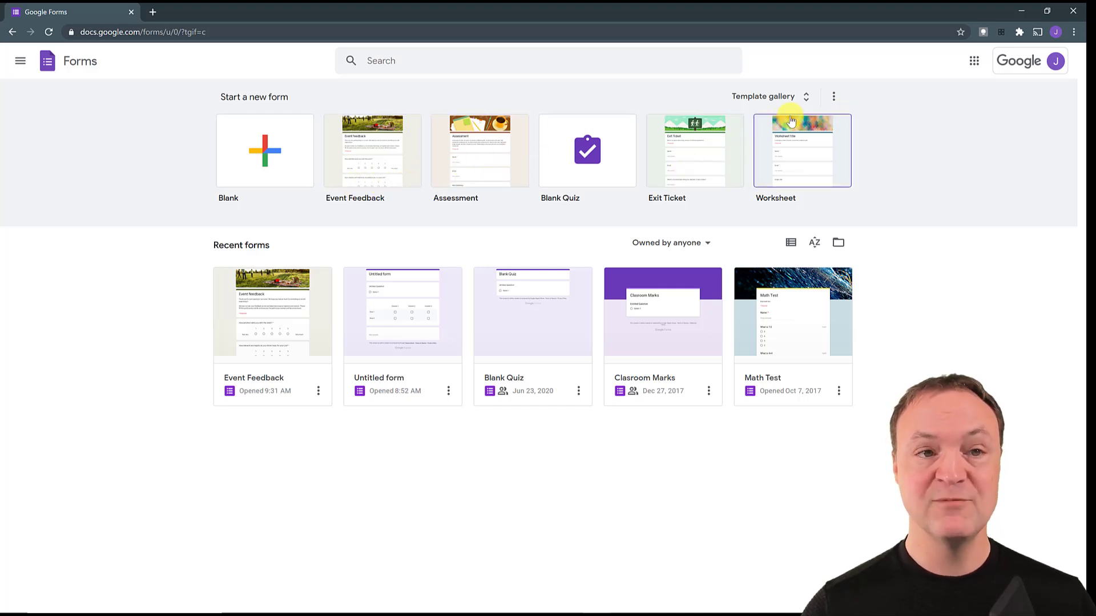
- Browse the organization's and the general template galleries and create a form from the Event Registration template
left_click(806, 101)
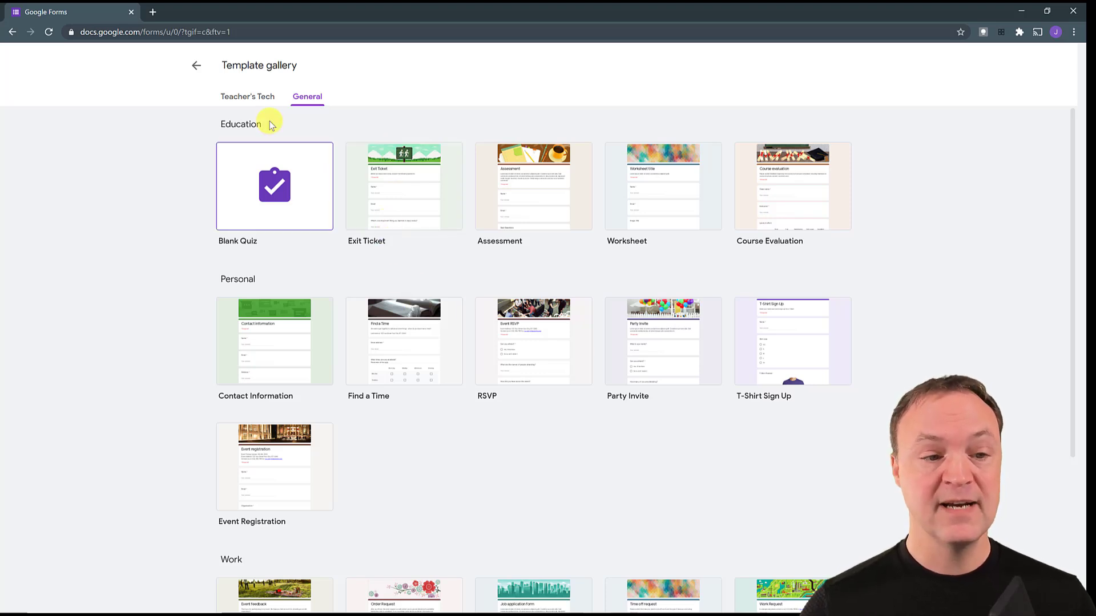
left_click(255, 99)
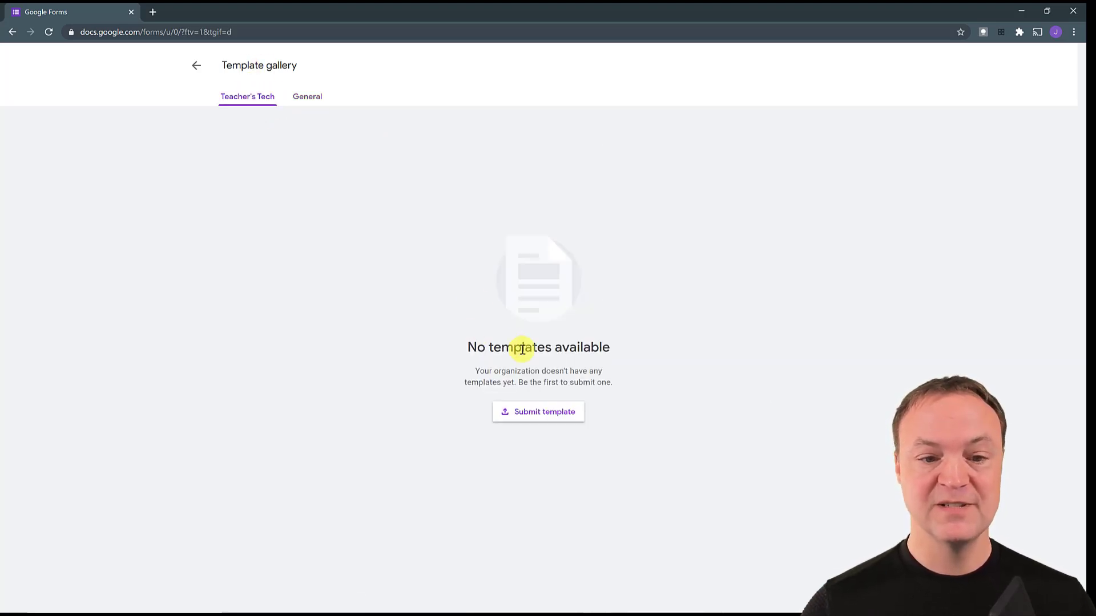
left_click(313, 100)
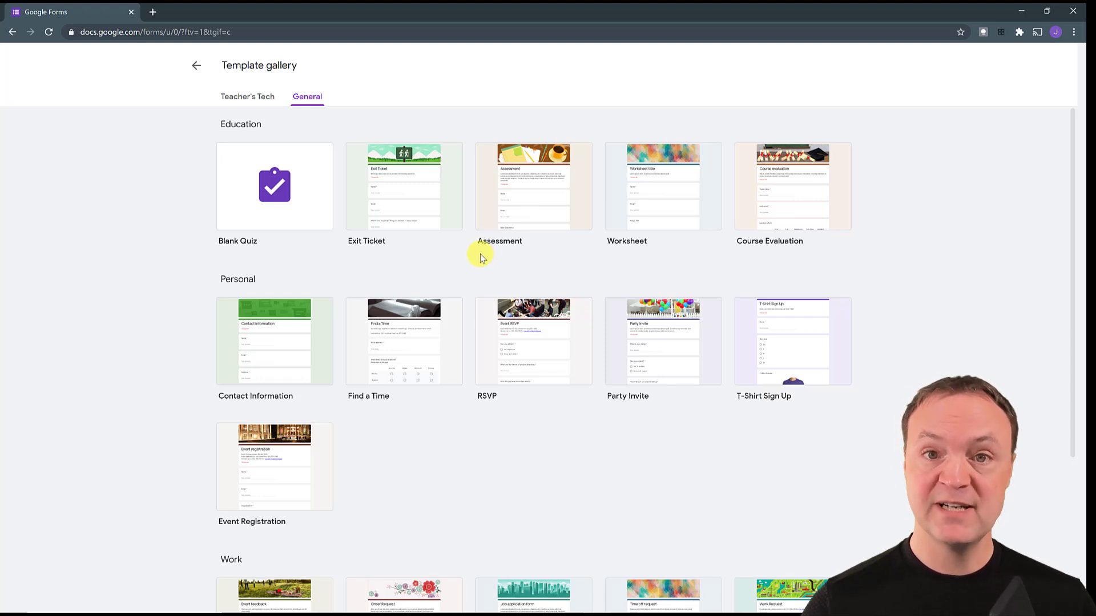
scroll(481, 258, "down", 2)
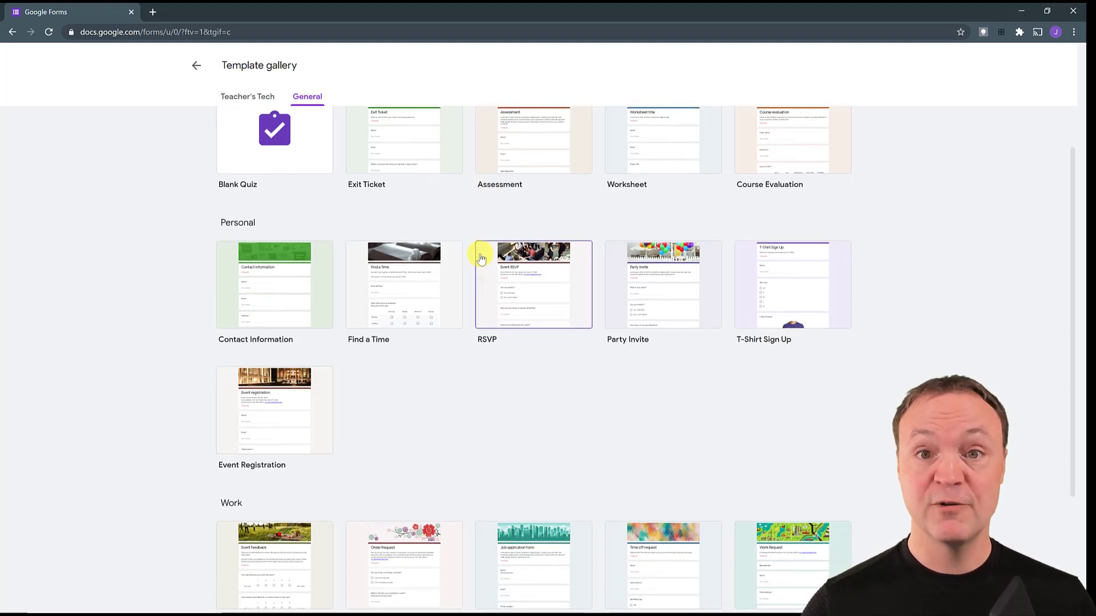
scroll(480, 258, "down", 1)
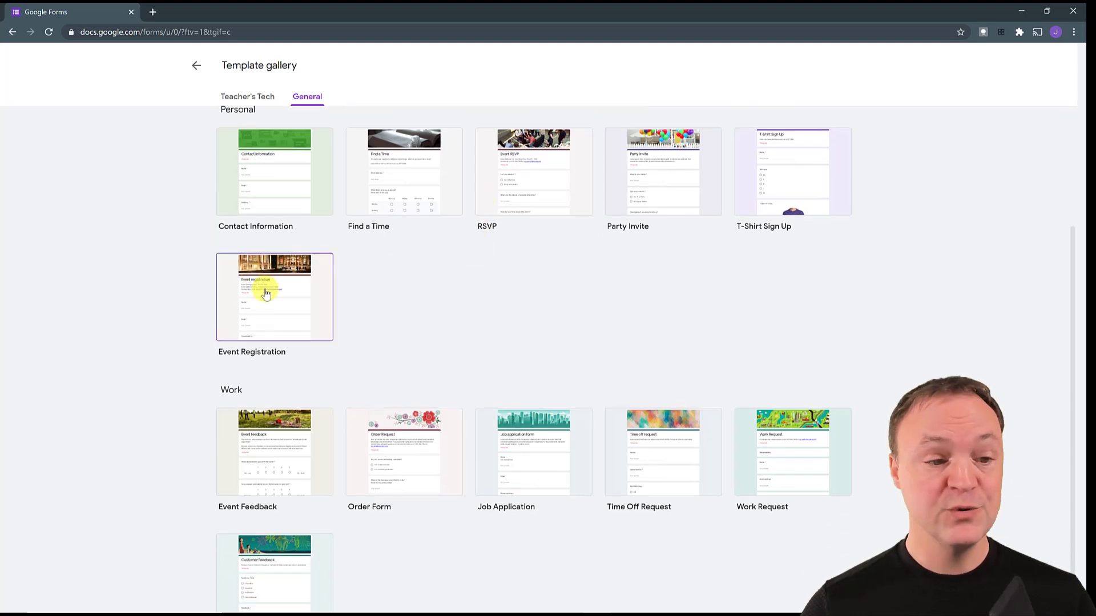
left_click(271, 318)
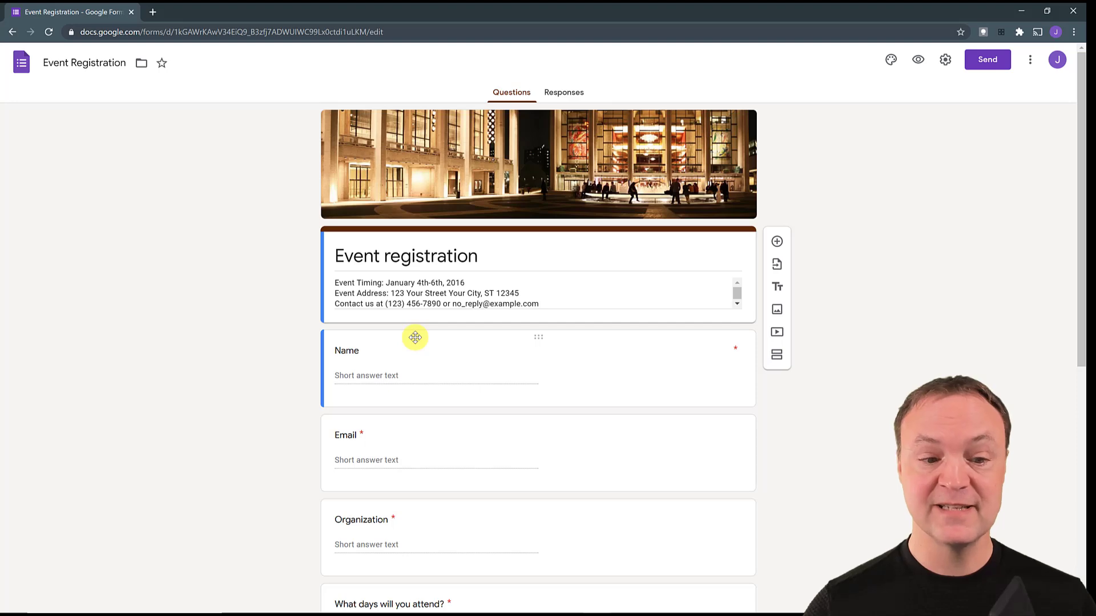
- Set the Event Registration form's theme color to teal and return to the Forms home page
left_click(394, 364)
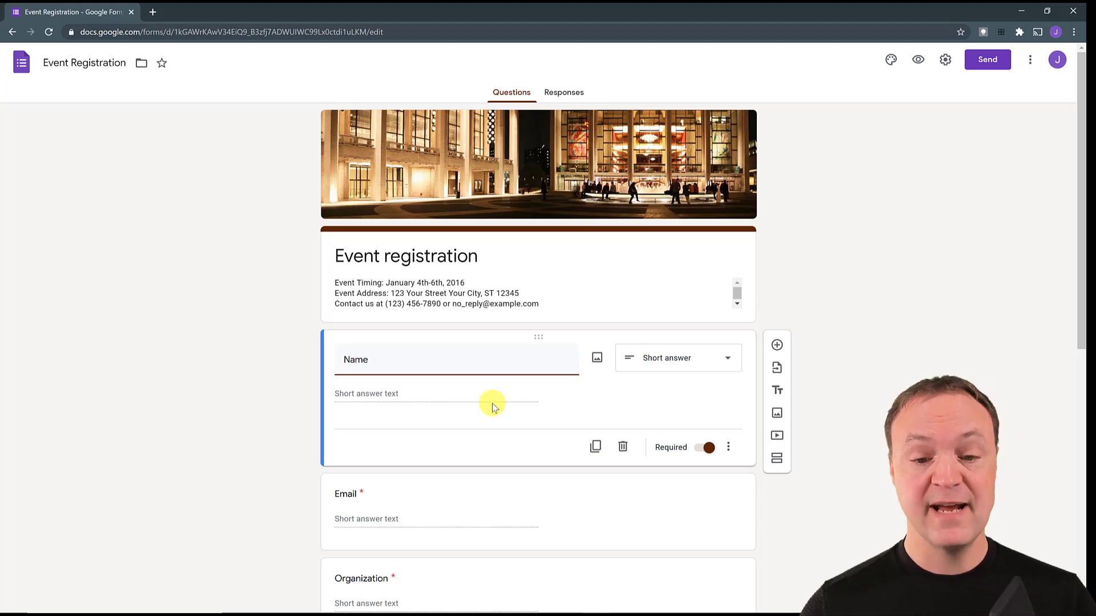
left_click(498, 165)
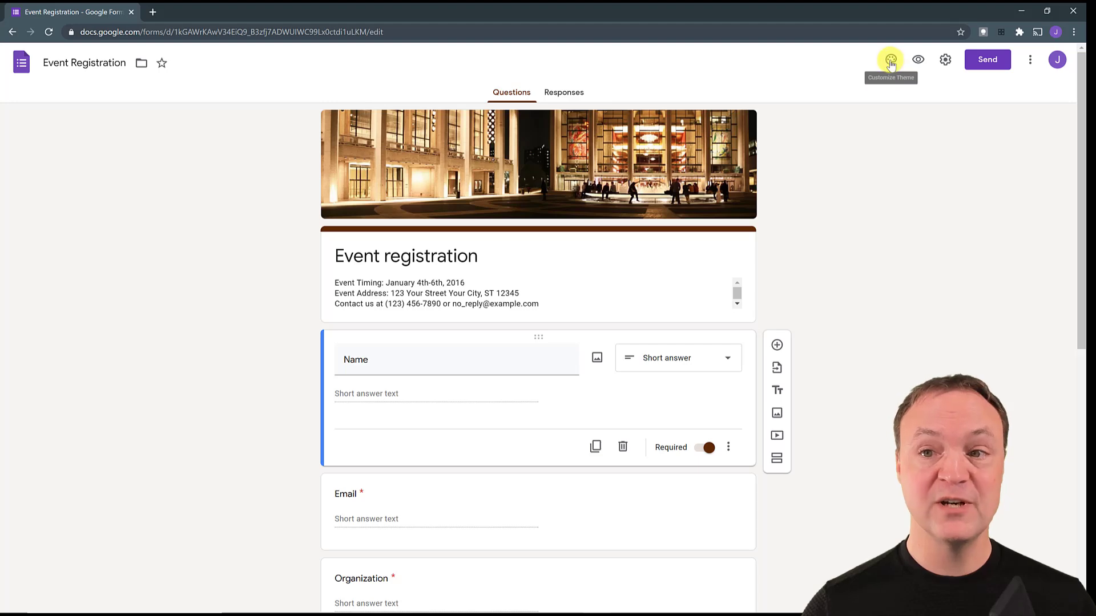
left_click(891, 59)
left_click(969, 258)
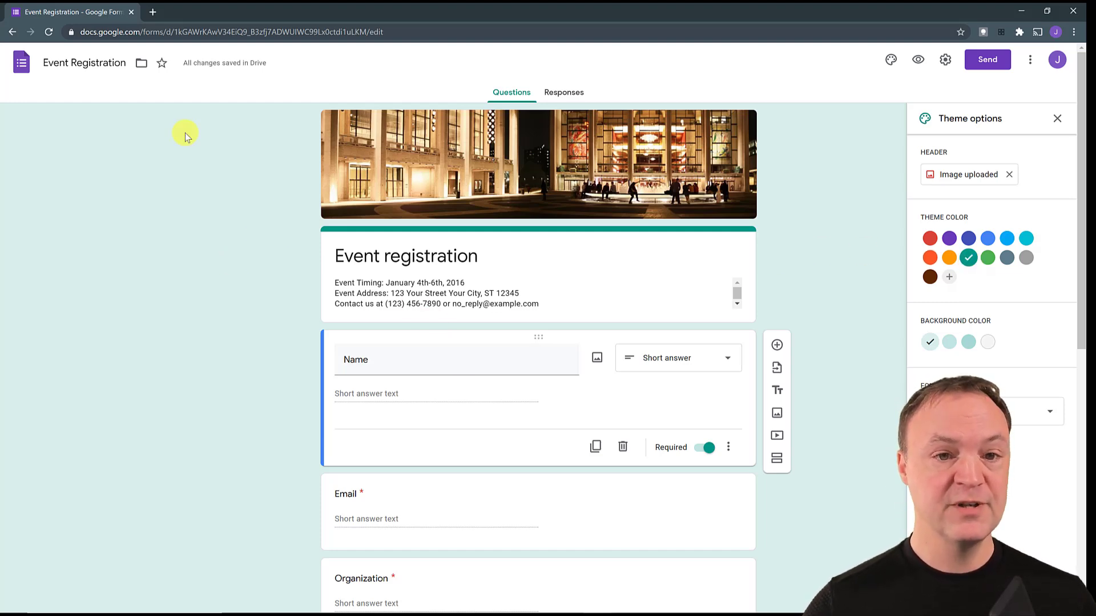
left_click(20, 68)
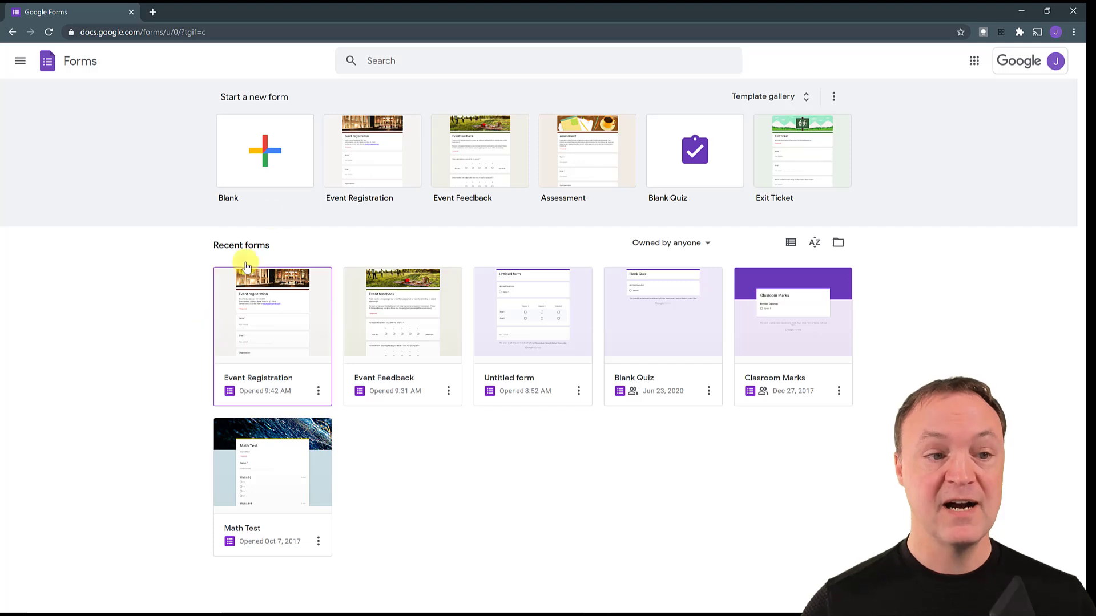
- Switch from the Forms home page to Google Drive
left_click(278, 167)
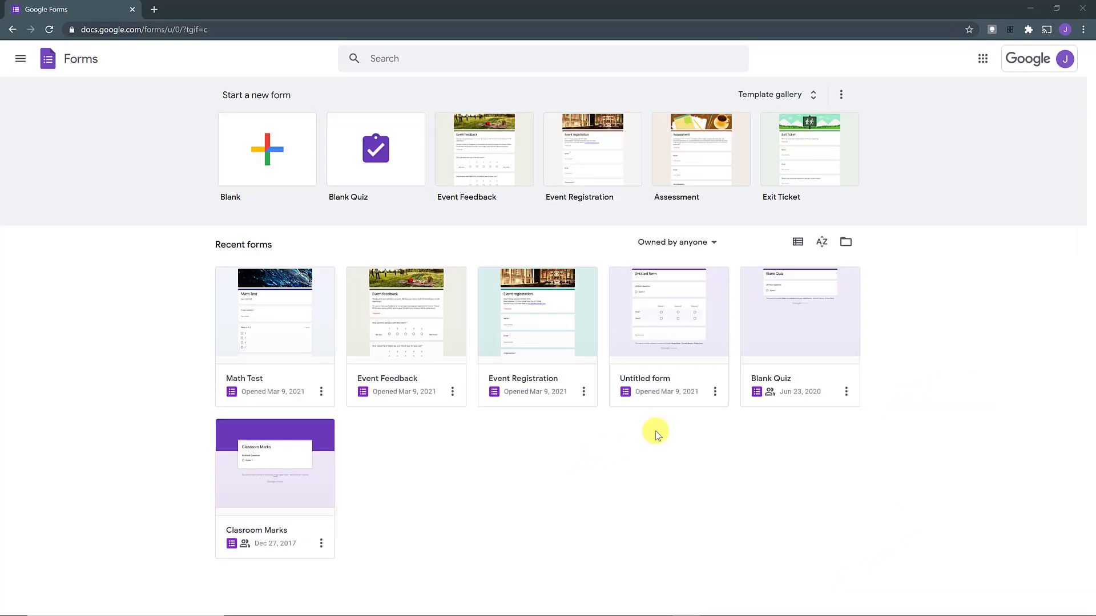
left_click(979, 61)
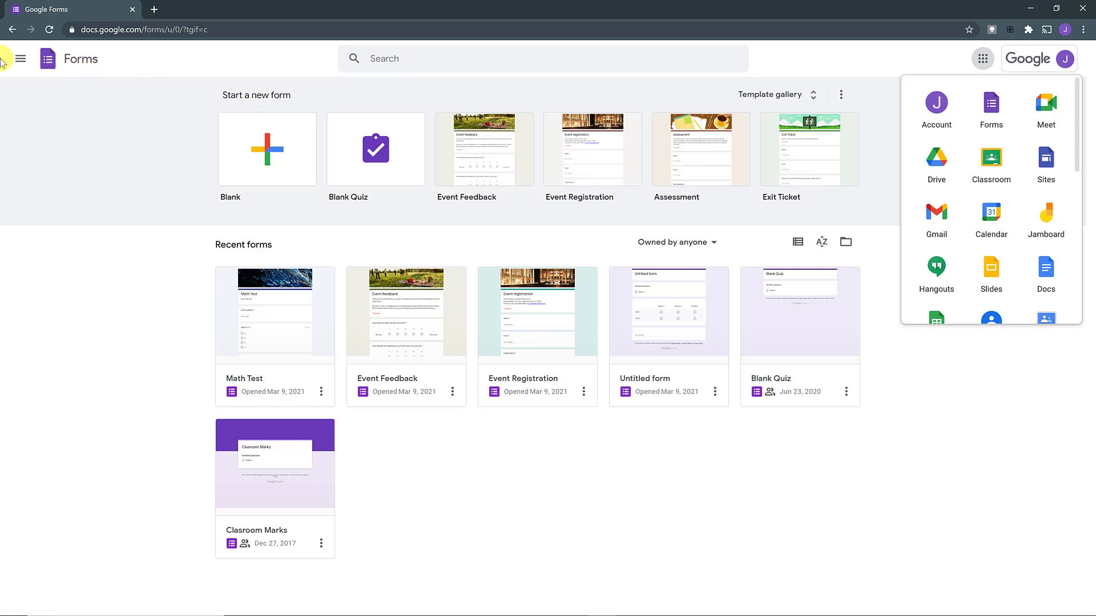
left_click(20, 61)
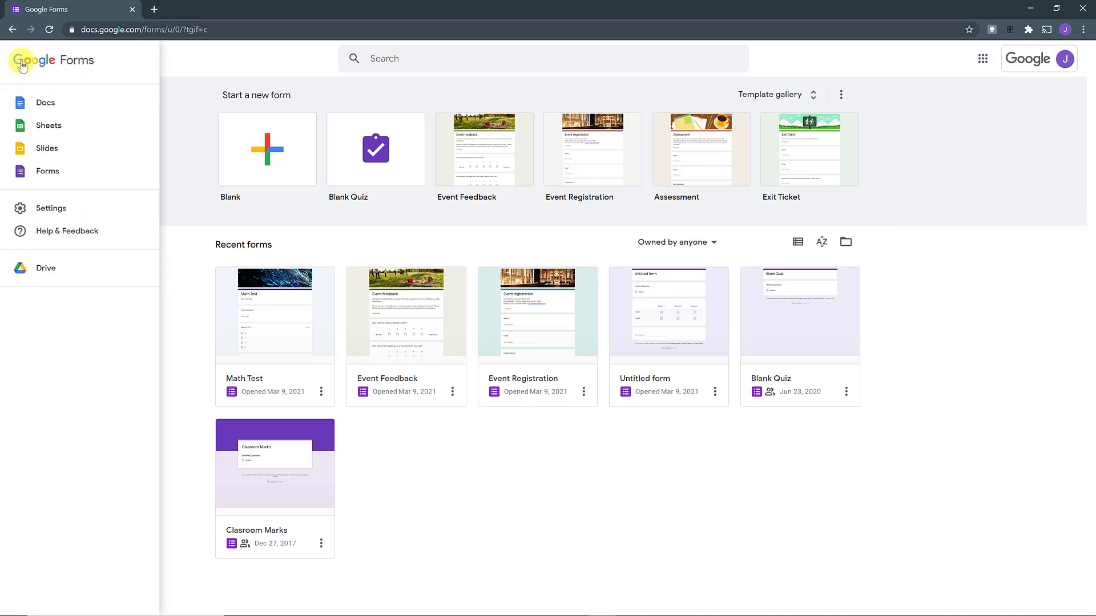
left_click(51, 269)
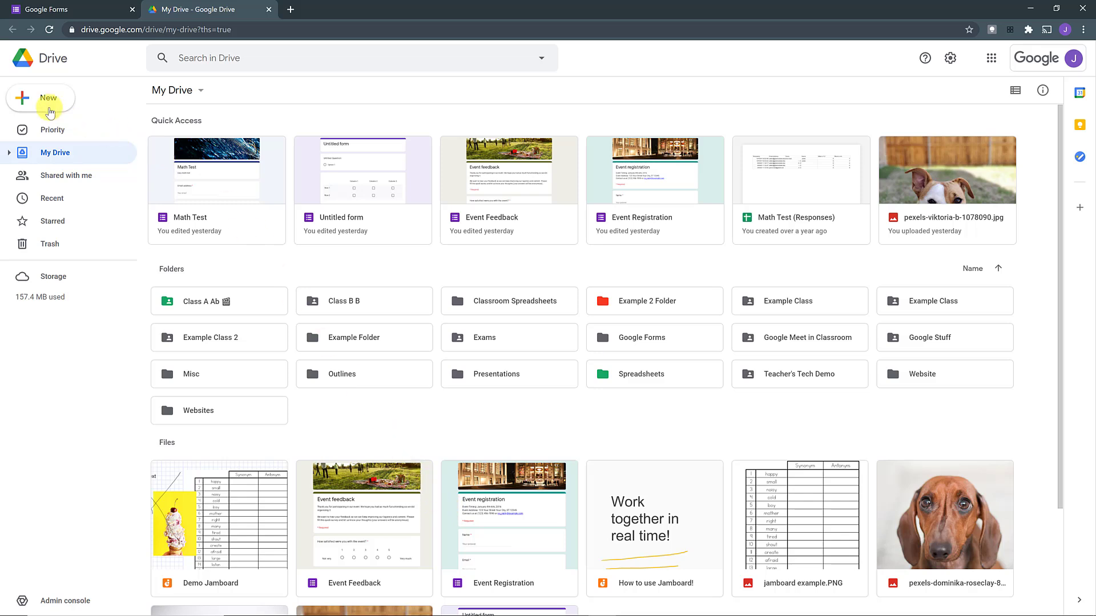
- Create a new blank Google Form in My Drive
left_click(49, 108)
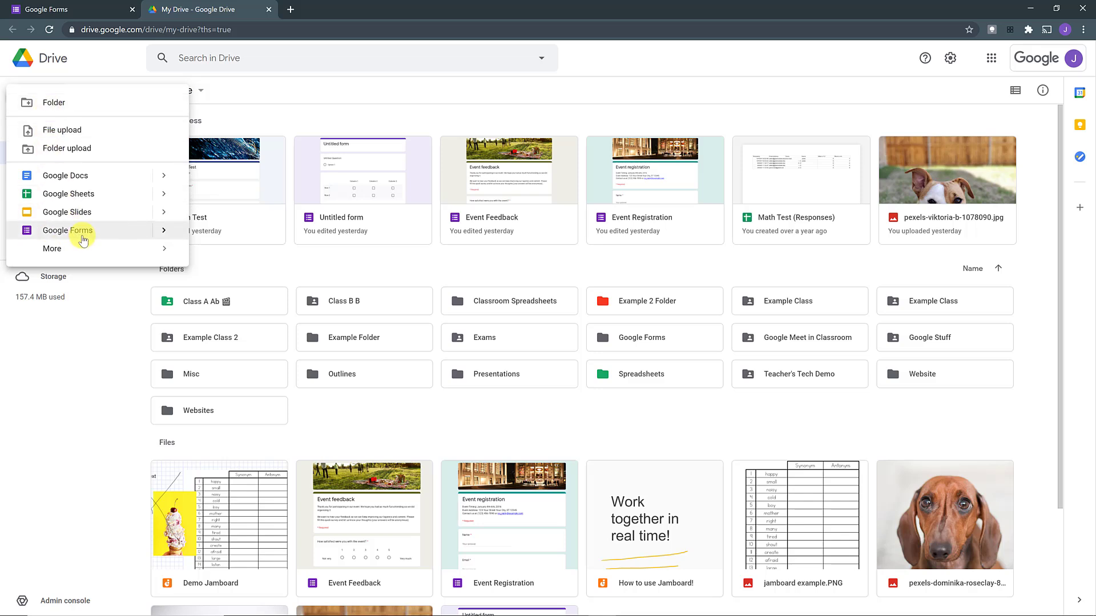
mouse_move(166, 236)
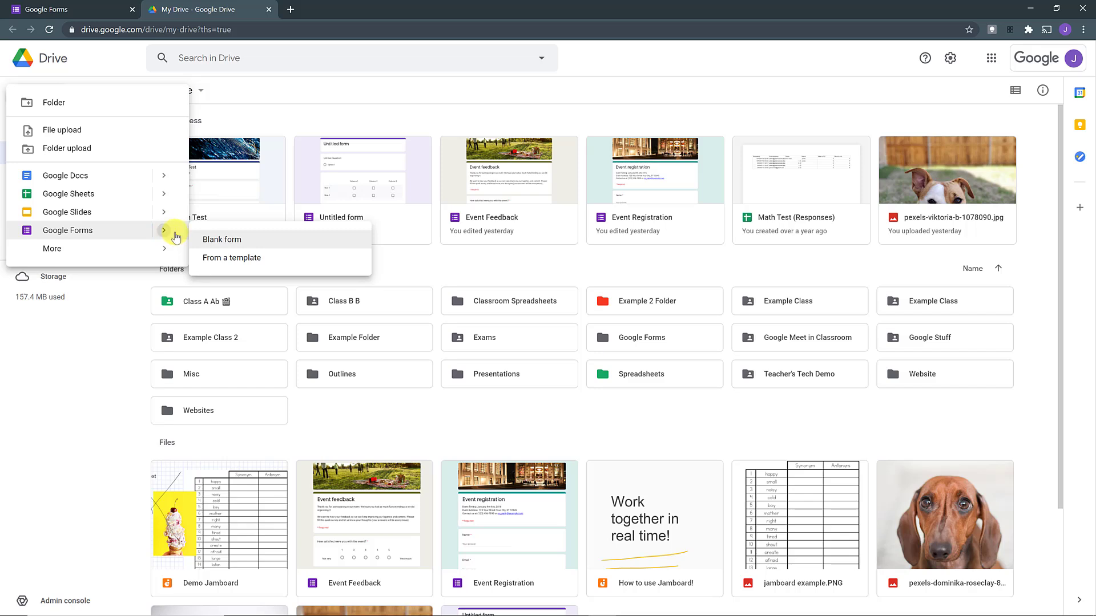
right_click(462, 432)
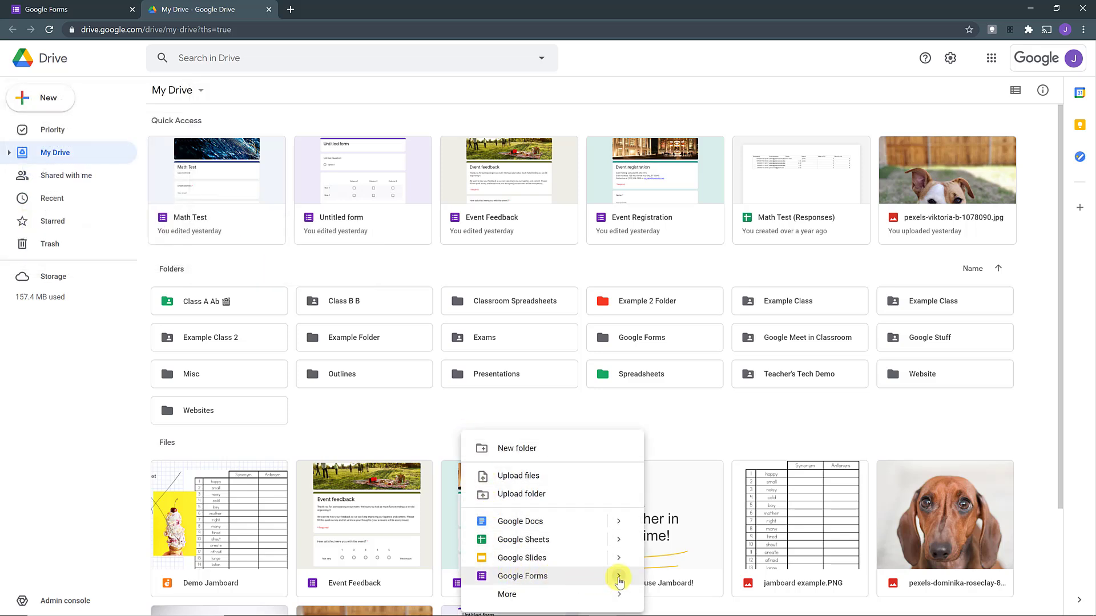
mouse_move(618, 576)
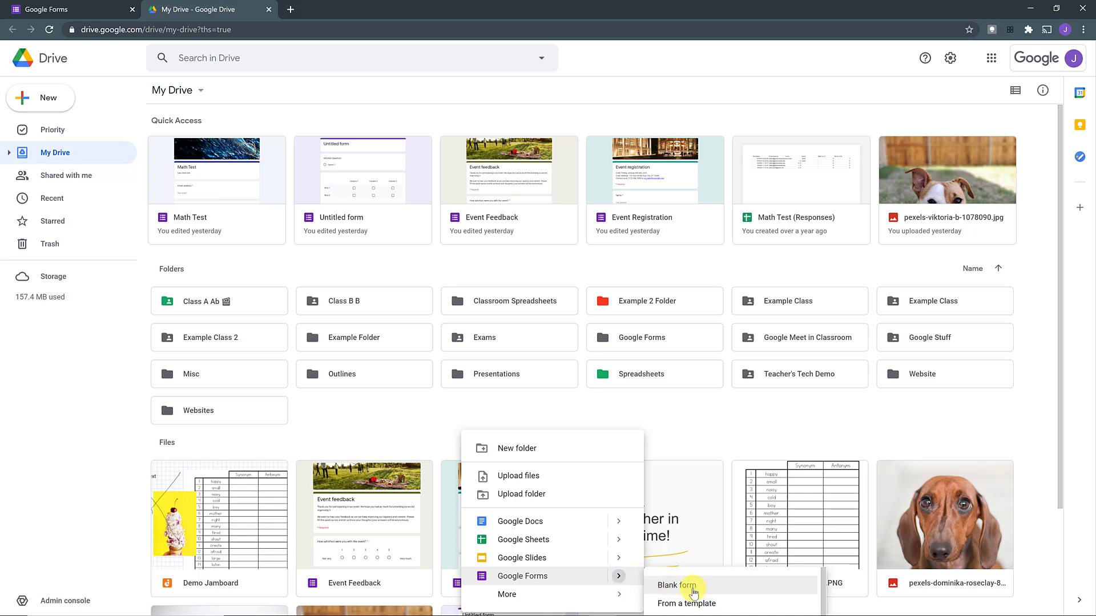
left_click(693, 592)
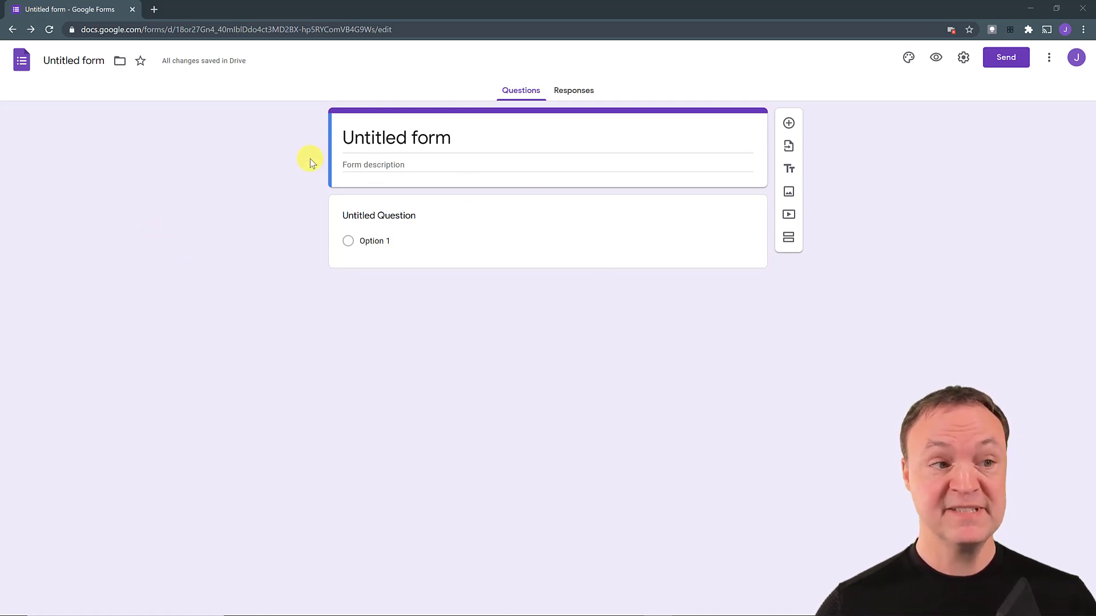
- Title the blank form "Pete's Pet Store" and enter "Customer Satisfaction Survey" as its description
left_click(403, 138)
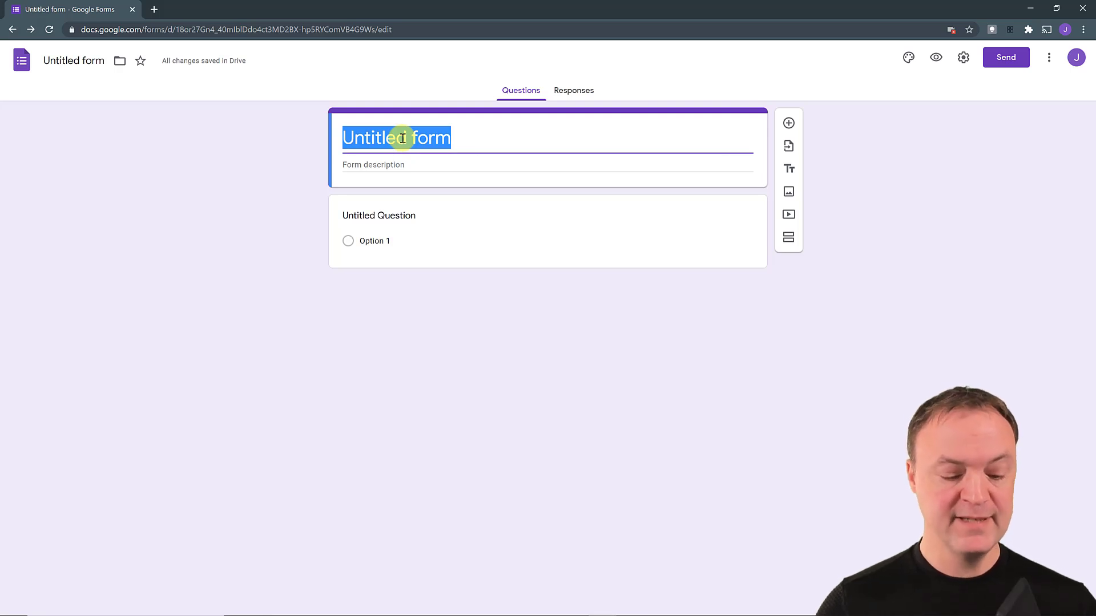
type("Pete's Pet Store")
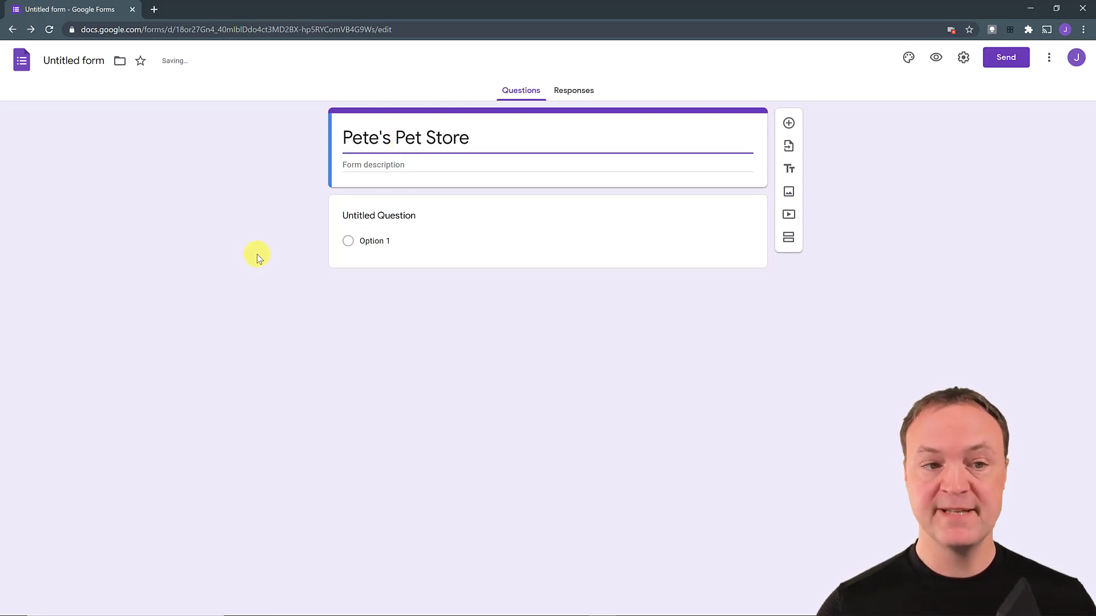
left_click(257, 254)
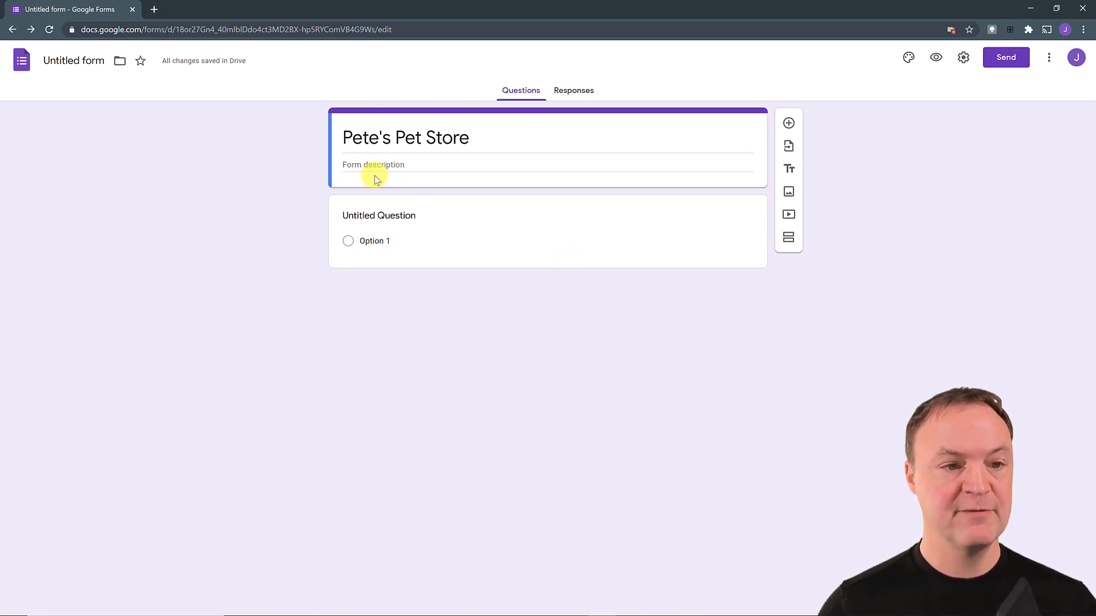
type("Customer Satisfaction Survey")
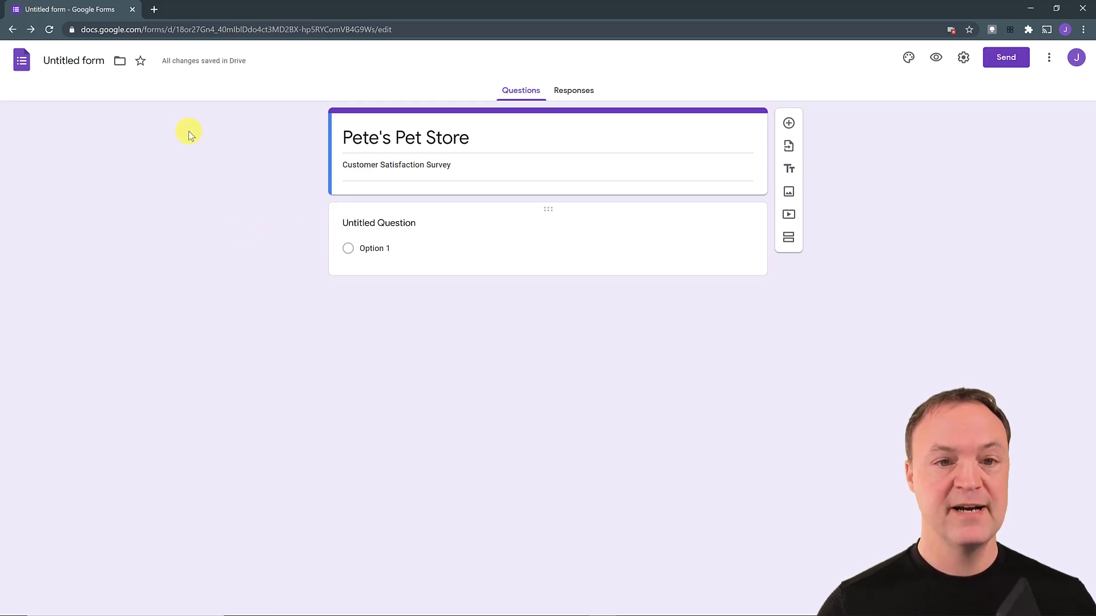
- Rename the form file to match the form title, "Pete's Pet Store"
left_click(70, 63)
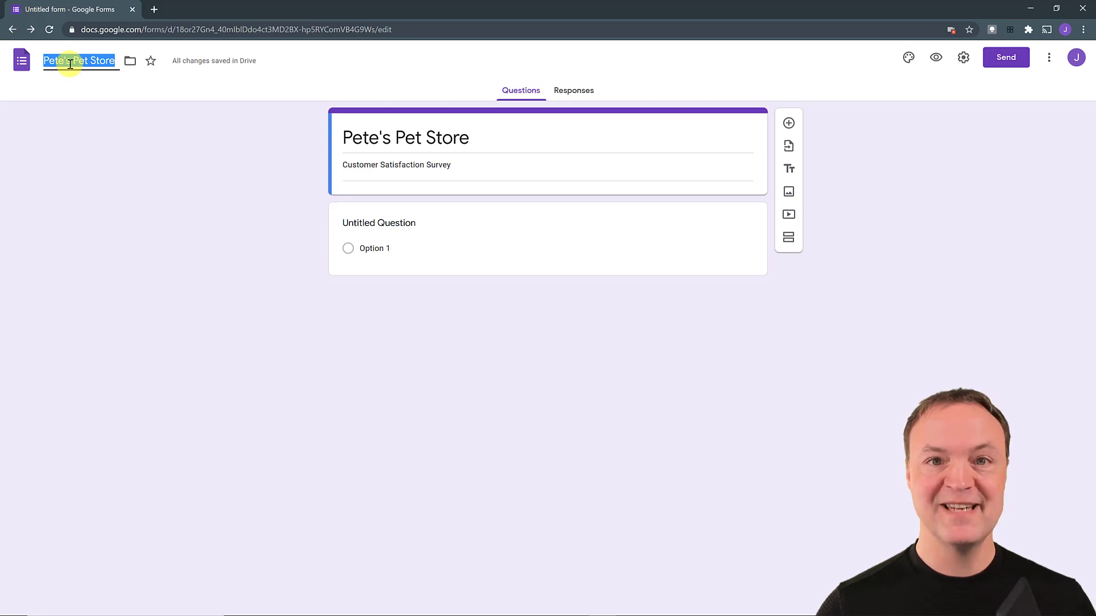
left_click(121, 172)
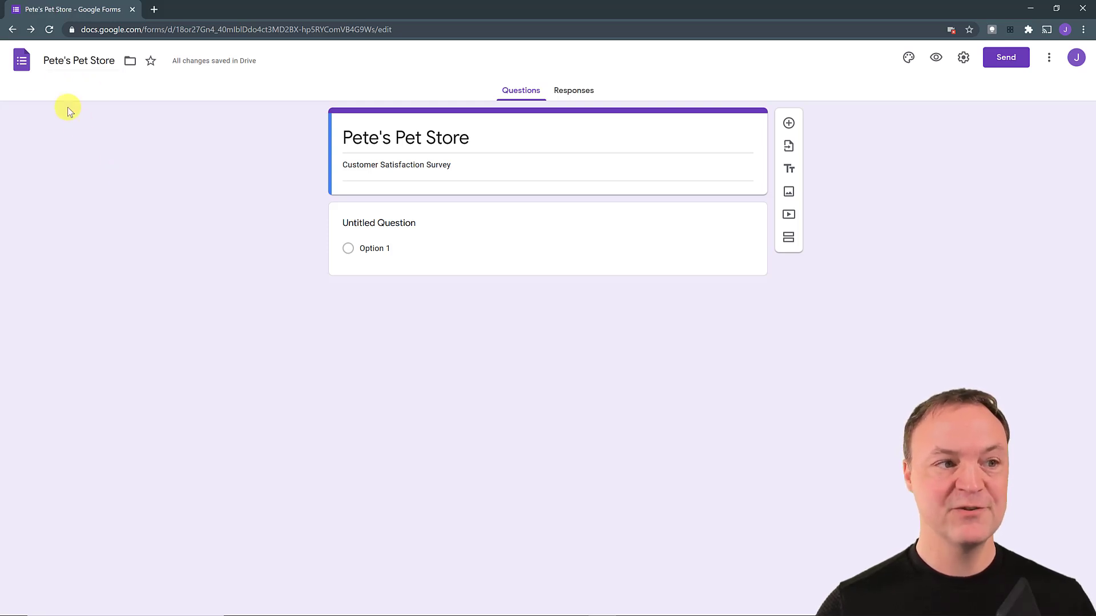
- Reopen the Pete's Pet Store form from the recent forms on the Forms home page and preview it
left_click(24, 64)
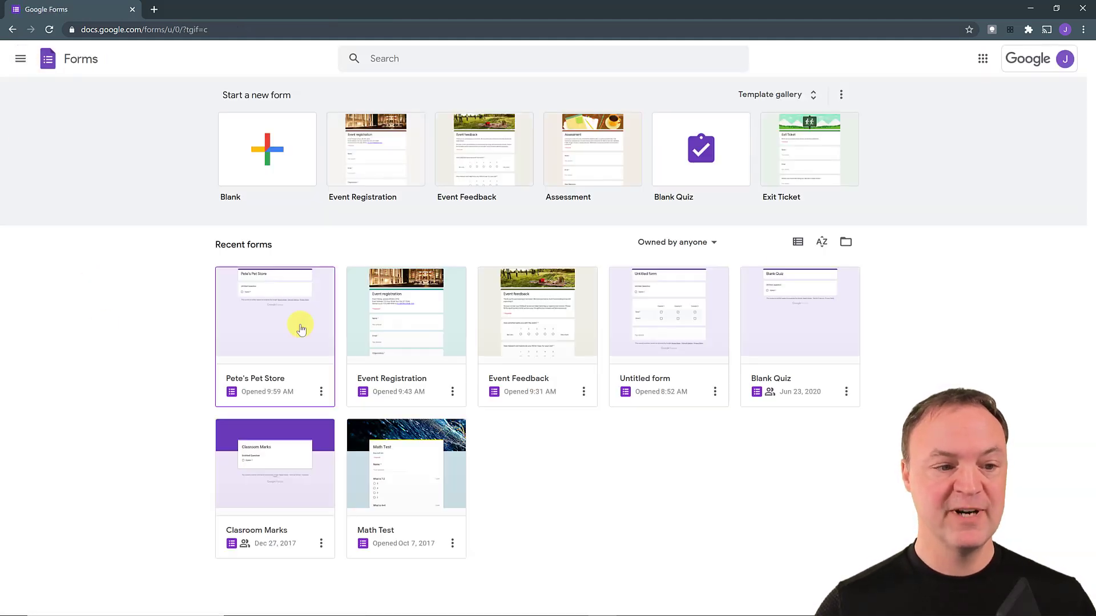
left_click(286, 327)
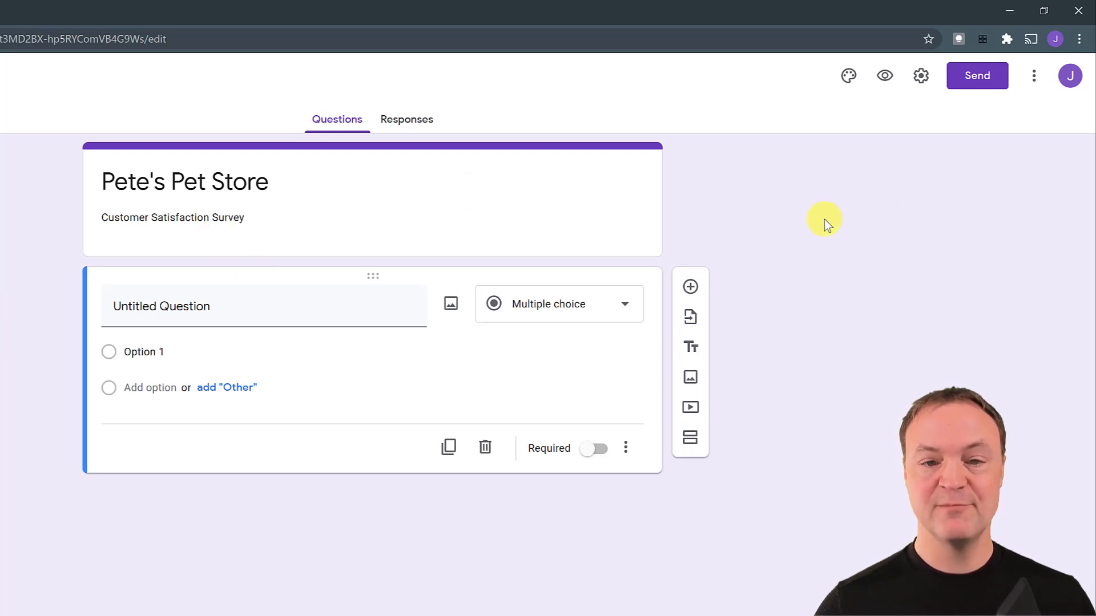
left_click(885, 80)
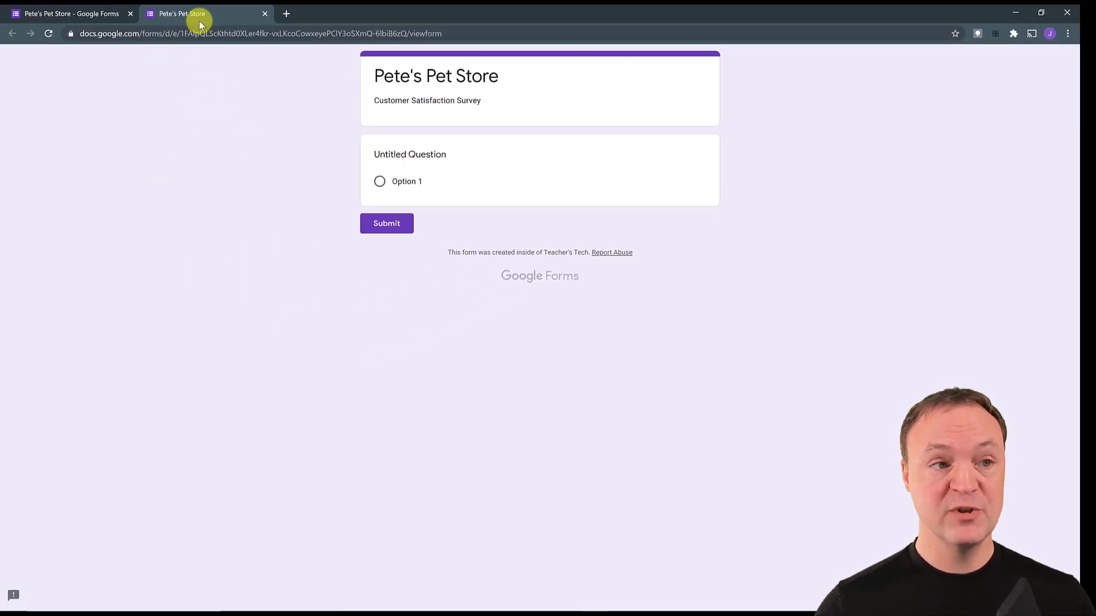
- Return from the form preview to the editor, preview the form once more, and go back to editing
left_click(265, 14)
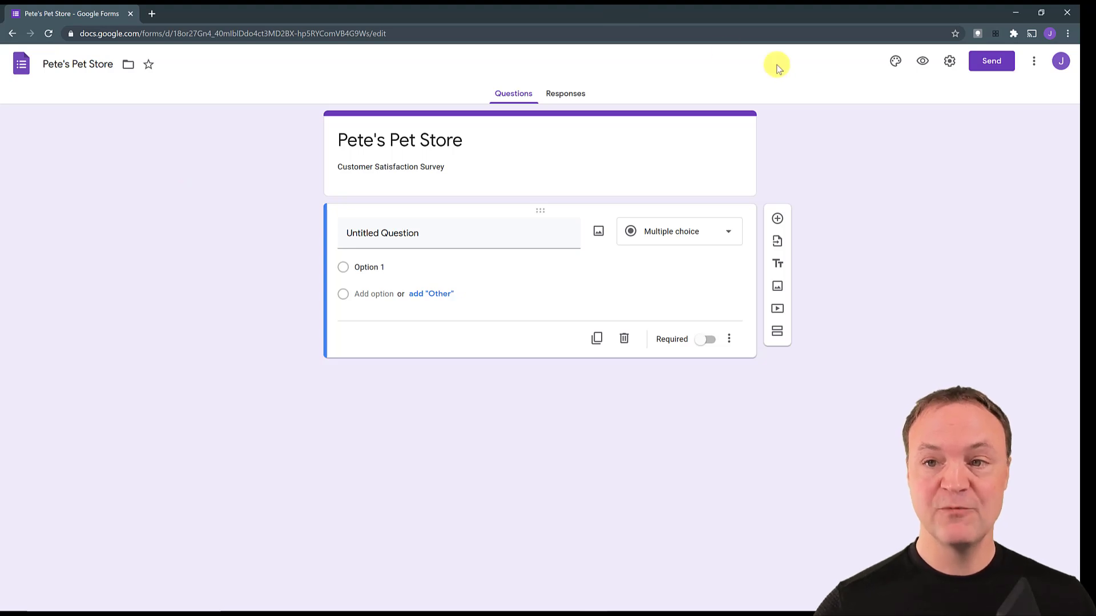
left_click(922, 61)
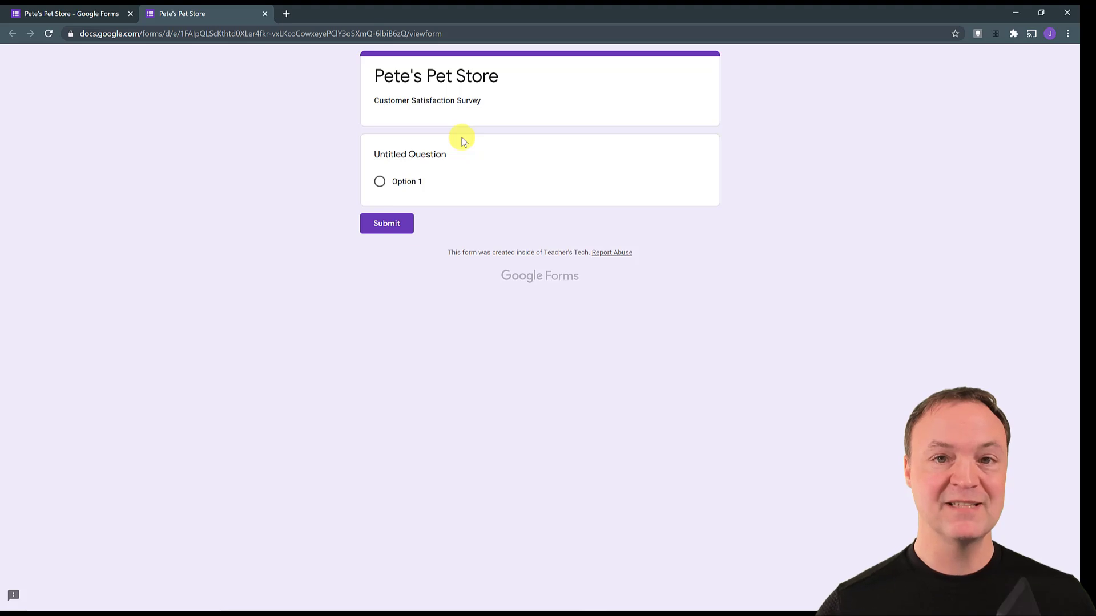
left_click(265, 14)
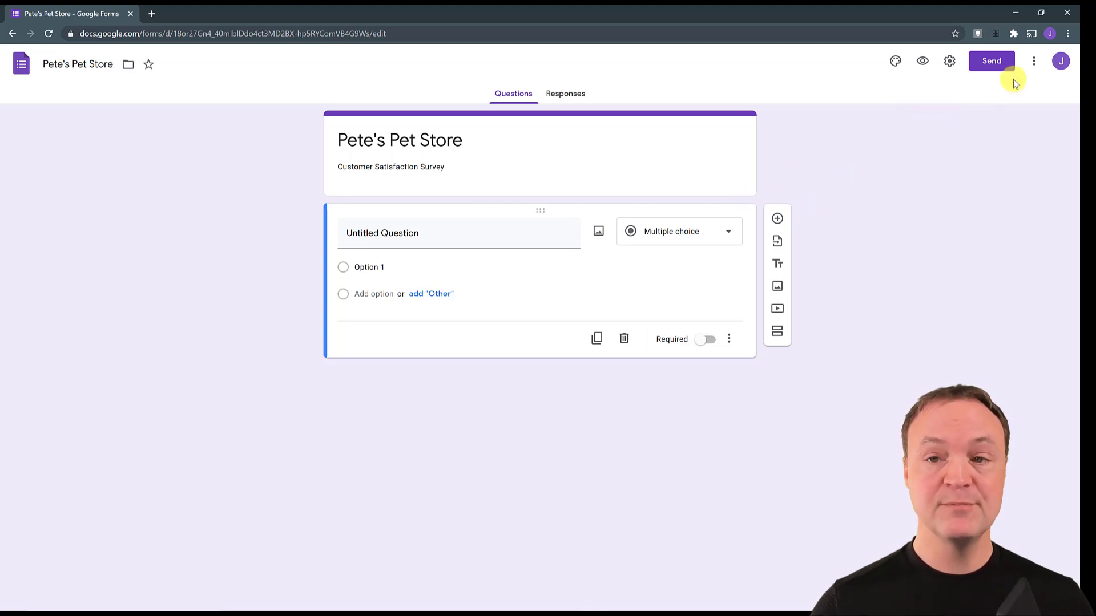
- Review the form's sending options and its collaborator settings for adding editors, leaving both without changes
left_click(987, 64)
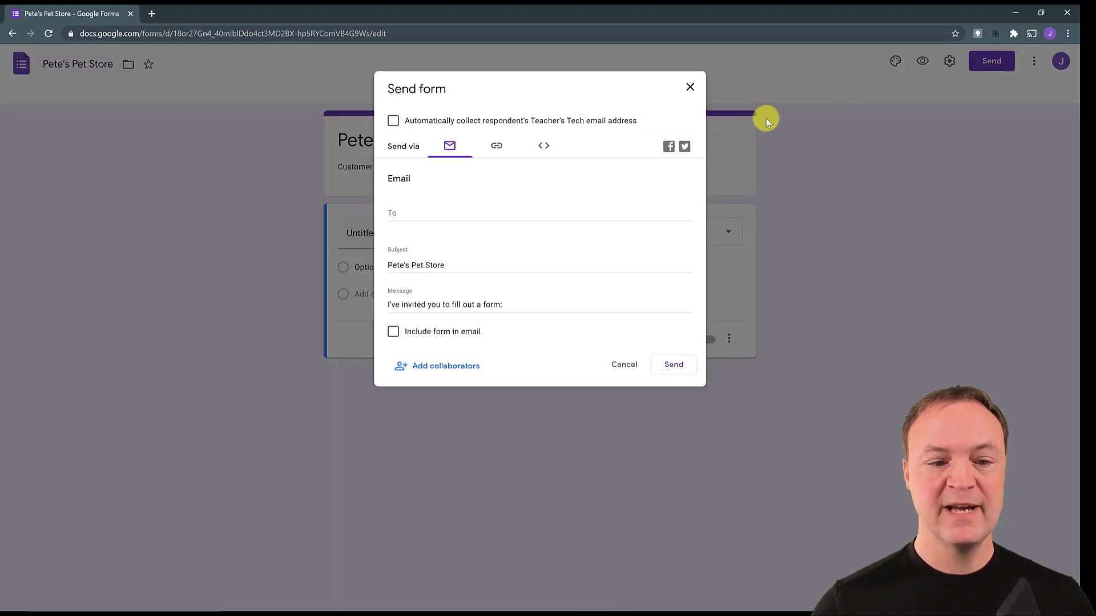
left_click(438, 368)
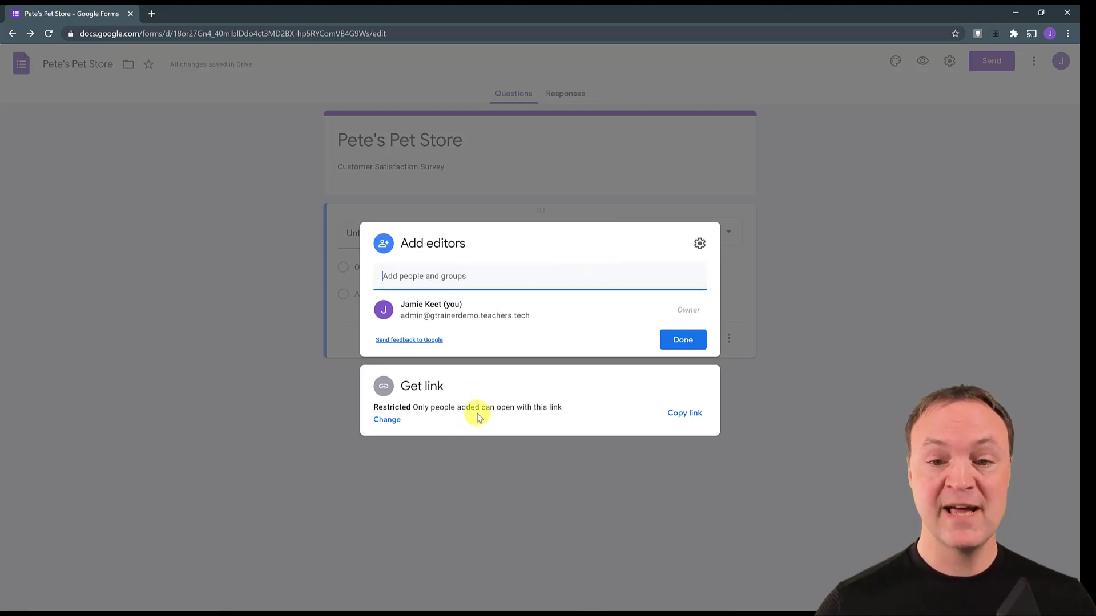
left_click(893, 345)
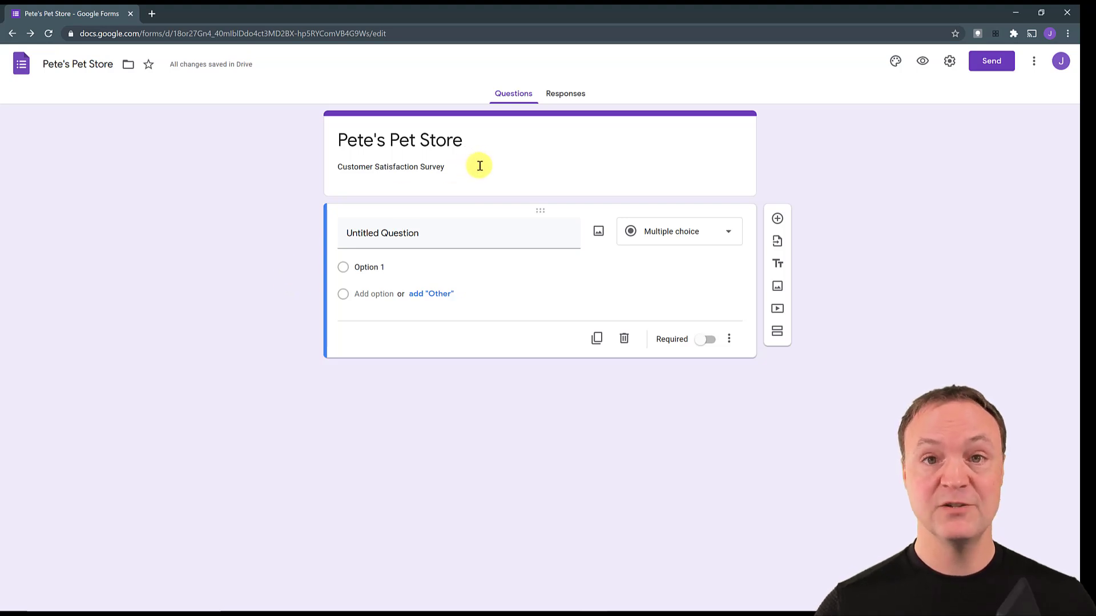
triple_click(514, 163)
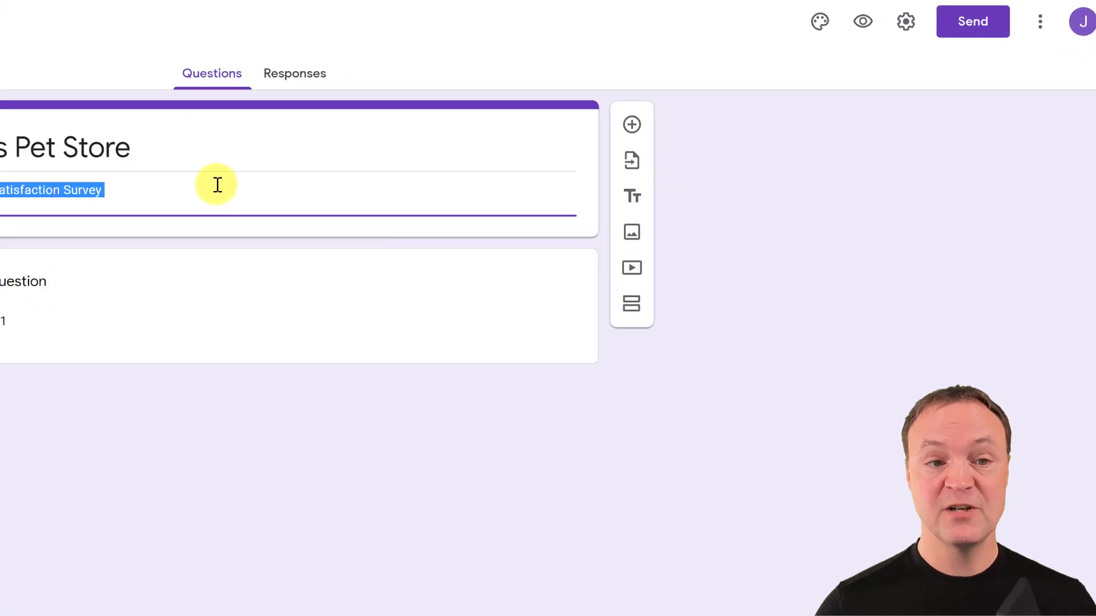
triple_click(302, 134)
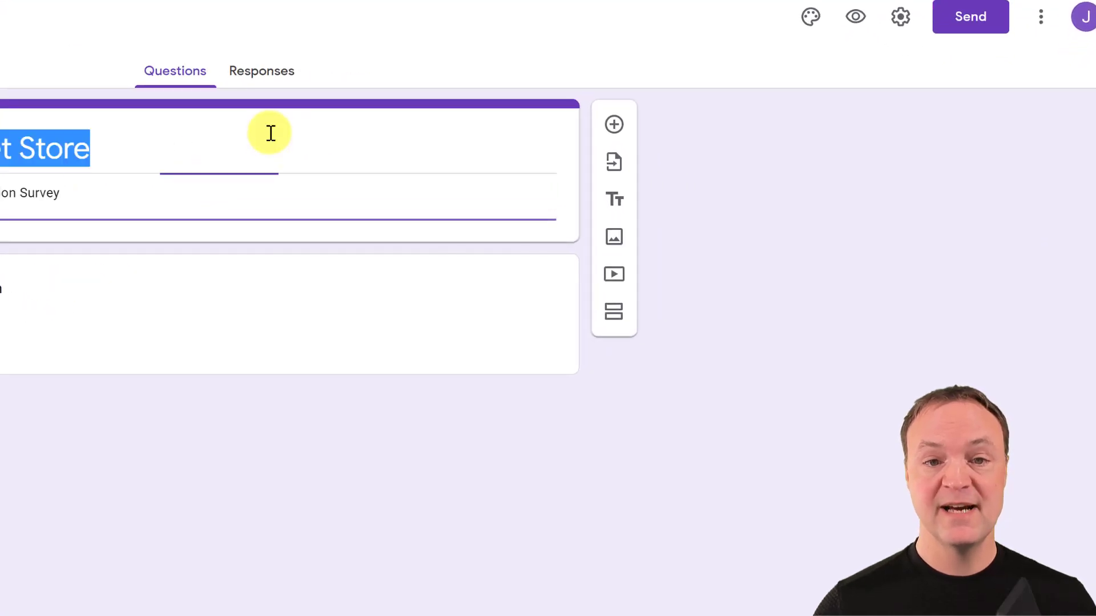
left_click(725, 333)
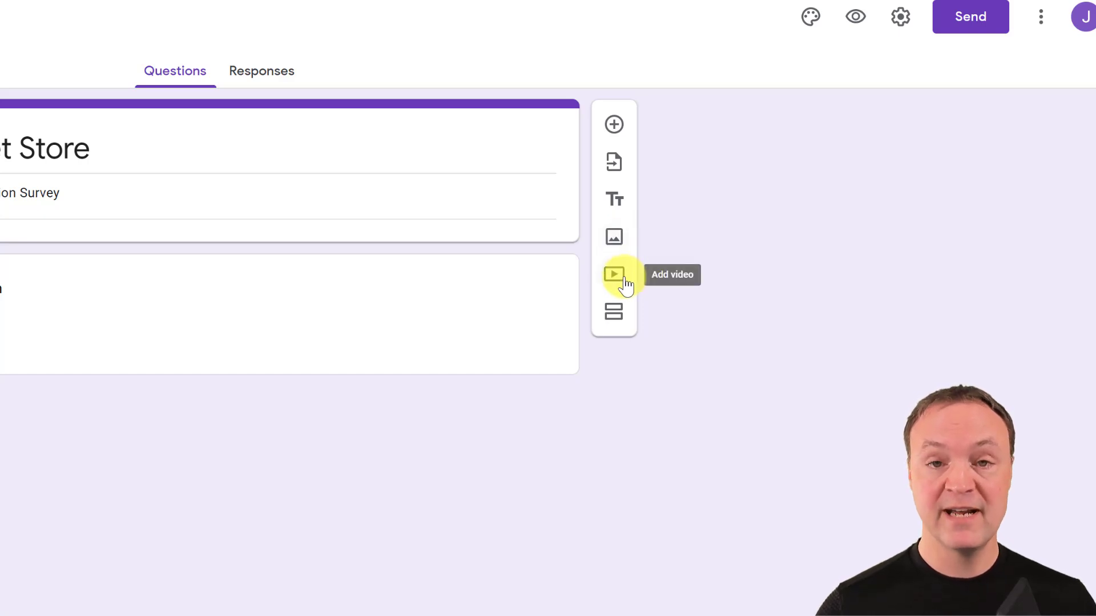
- Start inserting an image, review the URL, Photos and Google Drive sources, and search Google Images for "dog"
left_click(615, 246)
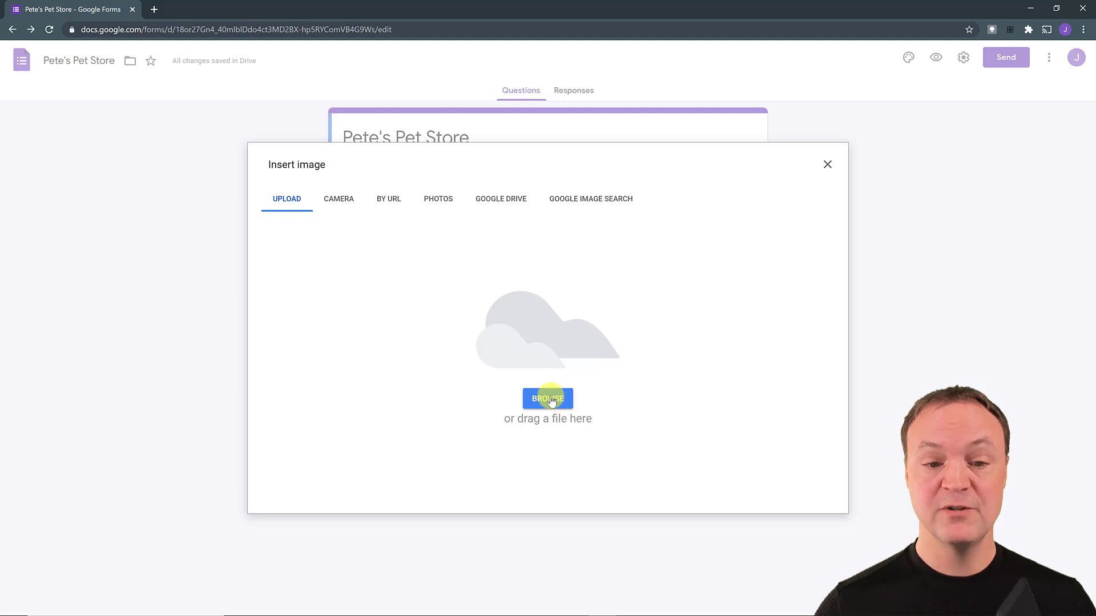
left_click(383, 203)
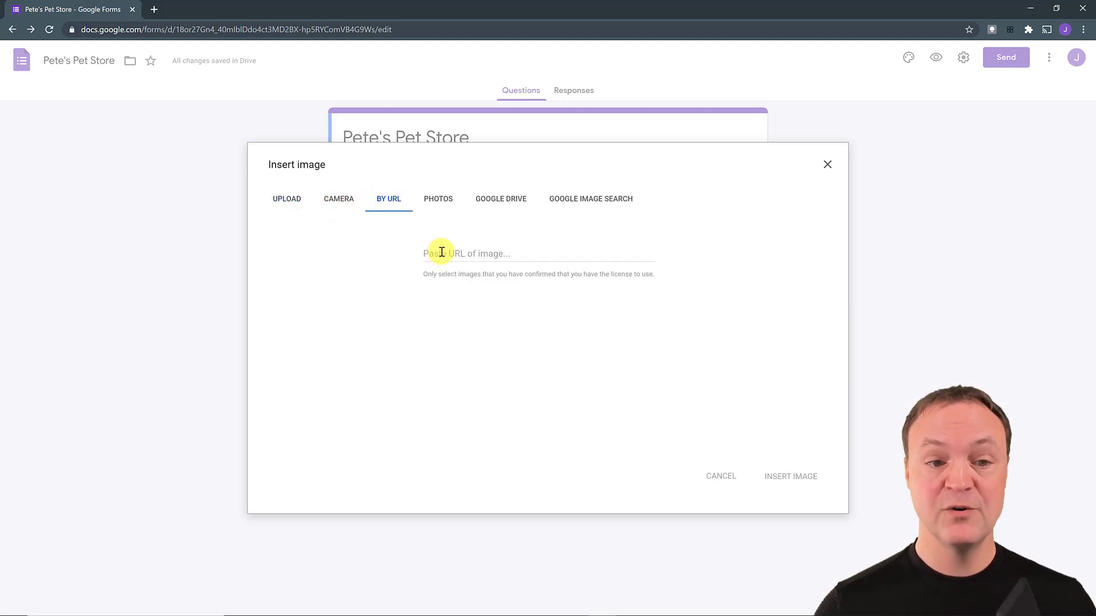
left_click(443, 205)
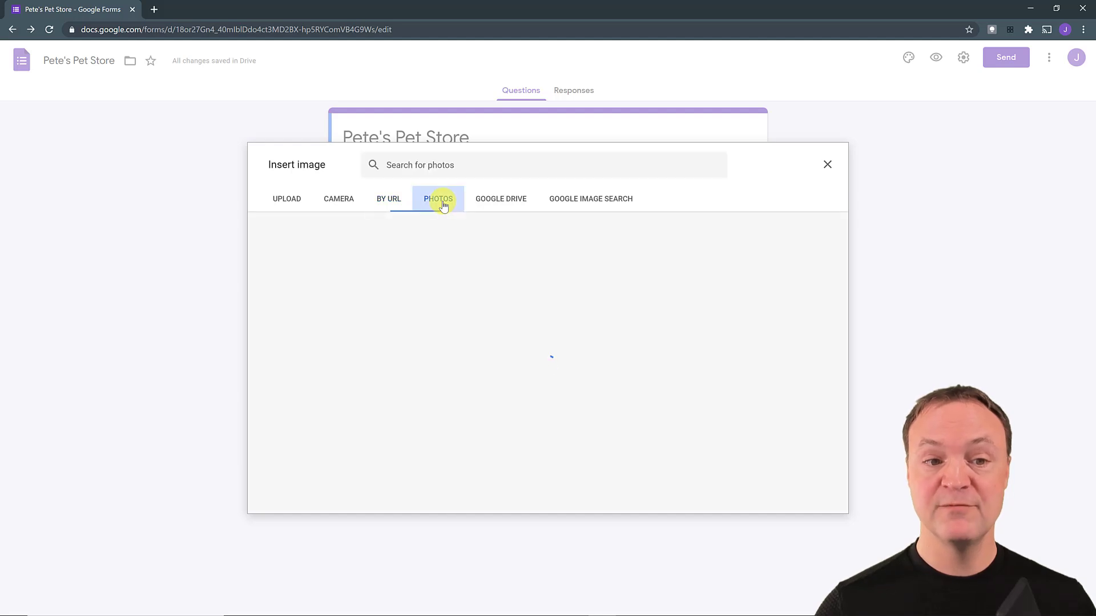
left_click(512, 202)
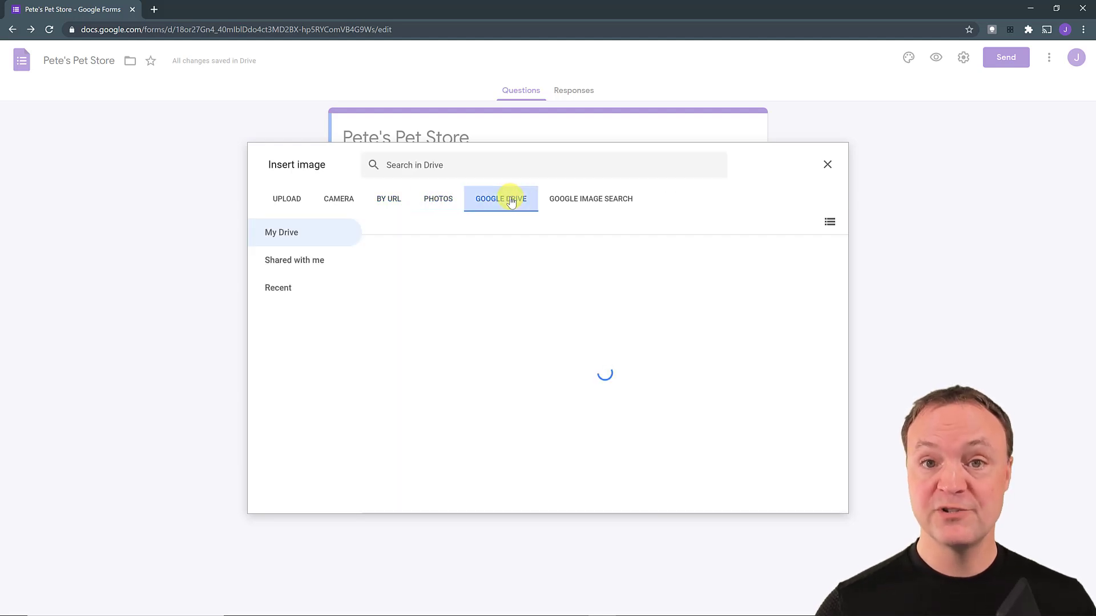
left_click(571, 202)
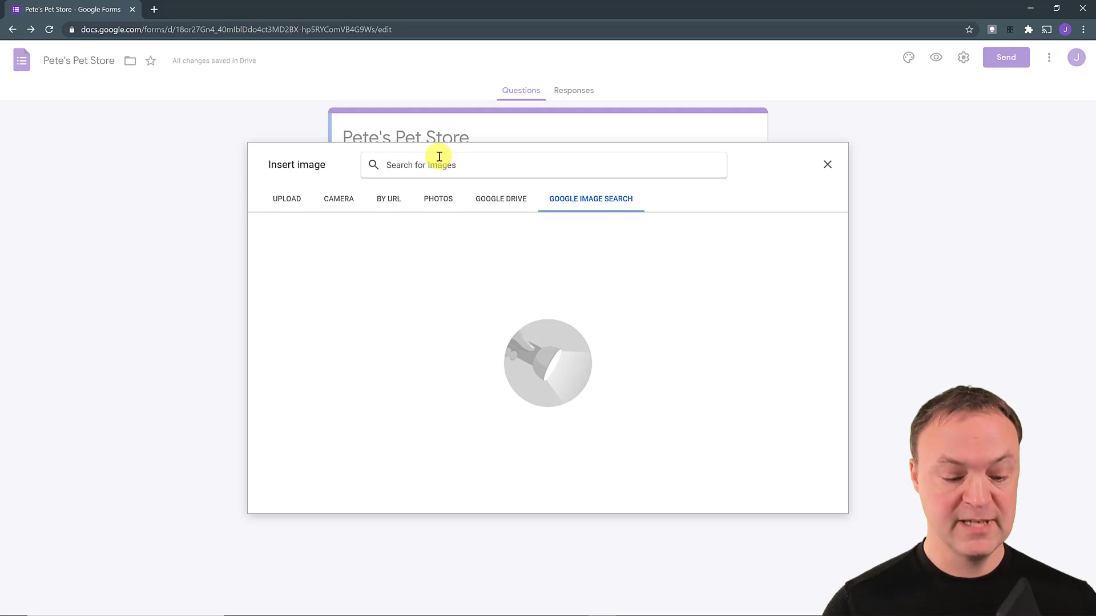
type("dog")
key("Return")
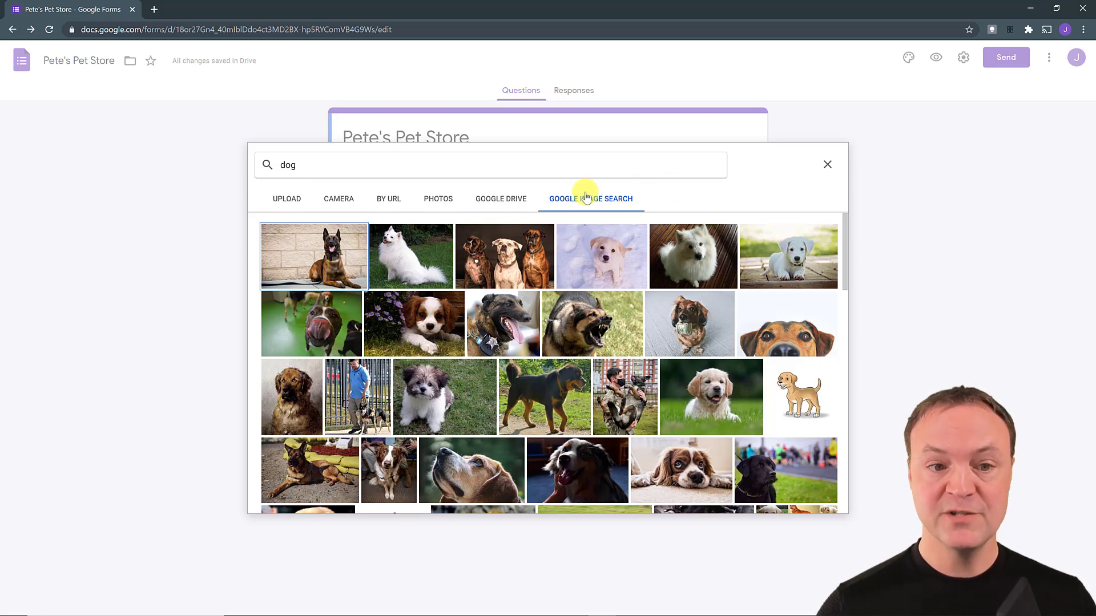
- Insert the pexels-pixabay photo of two dogs from My Drive into the form
left_click(507, 200)
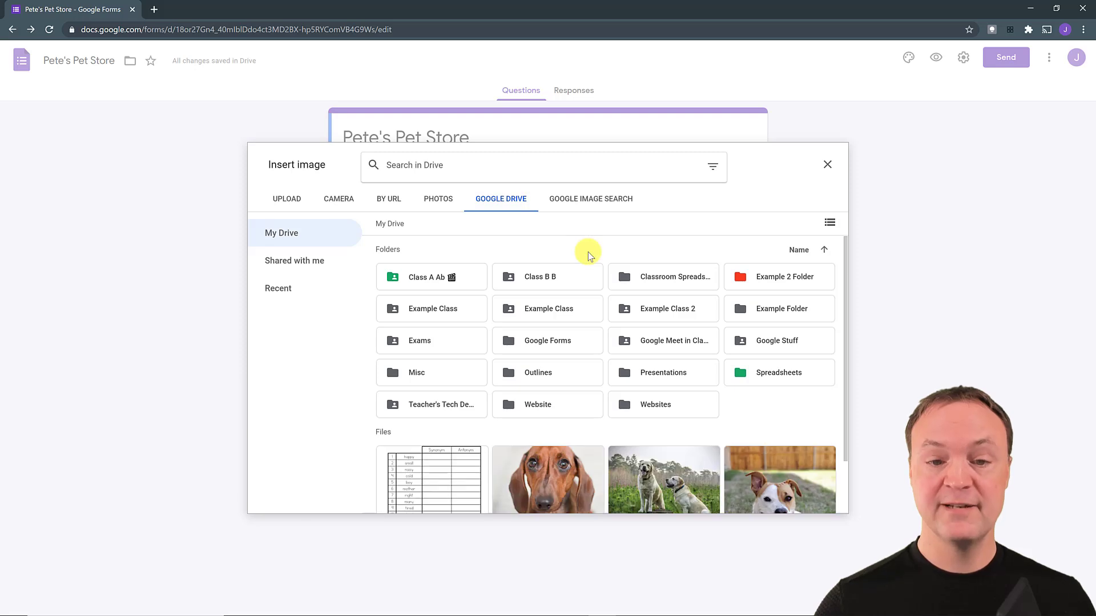
scroll(628, 327, "down", 1)
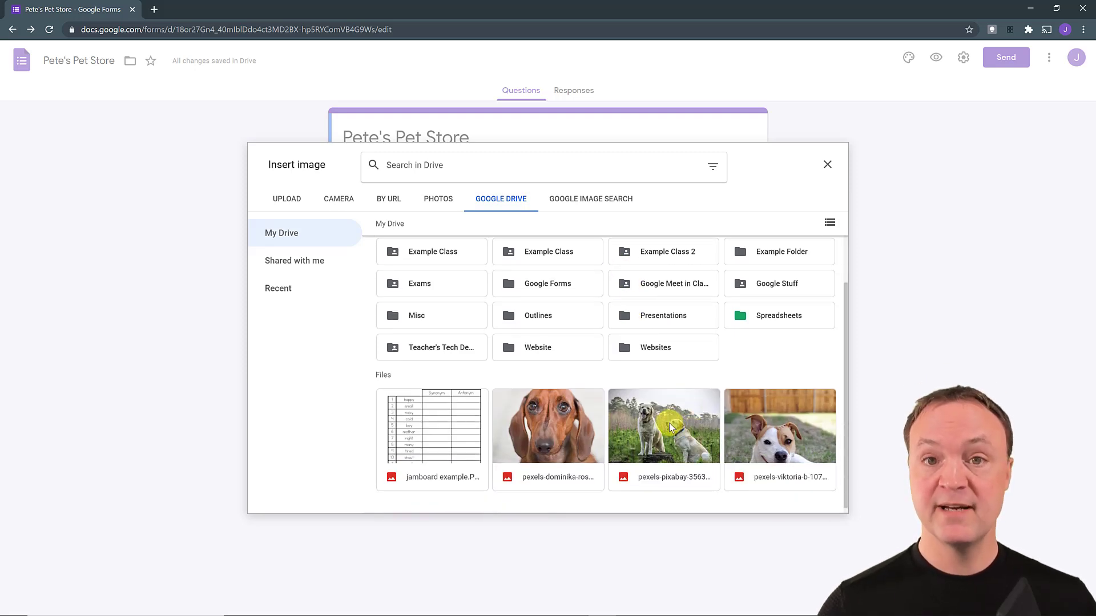
left_click(673, 431)
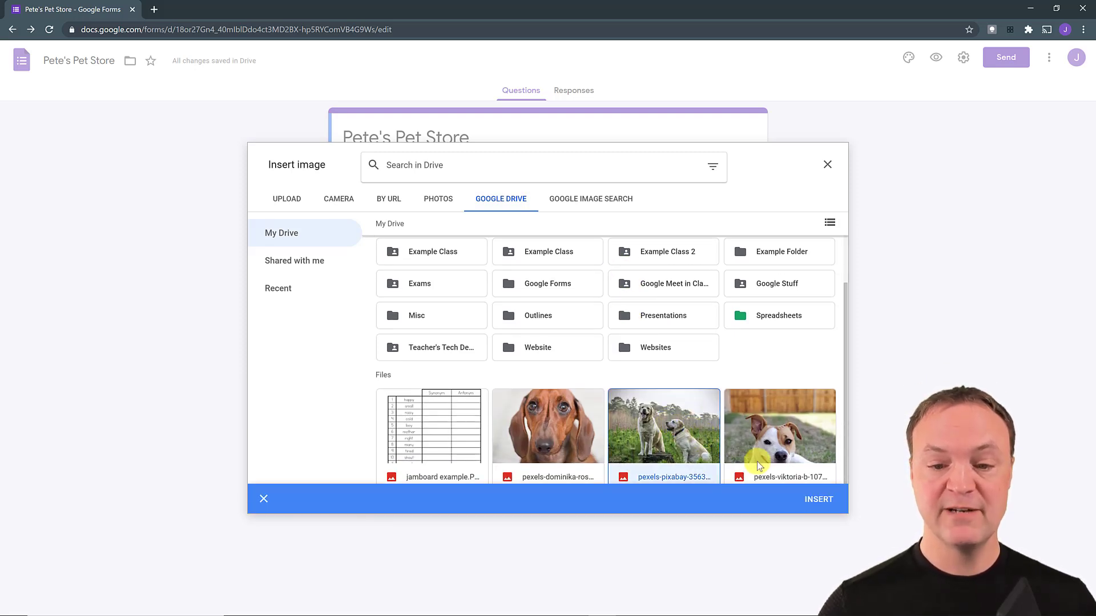
left_click(813, 500)
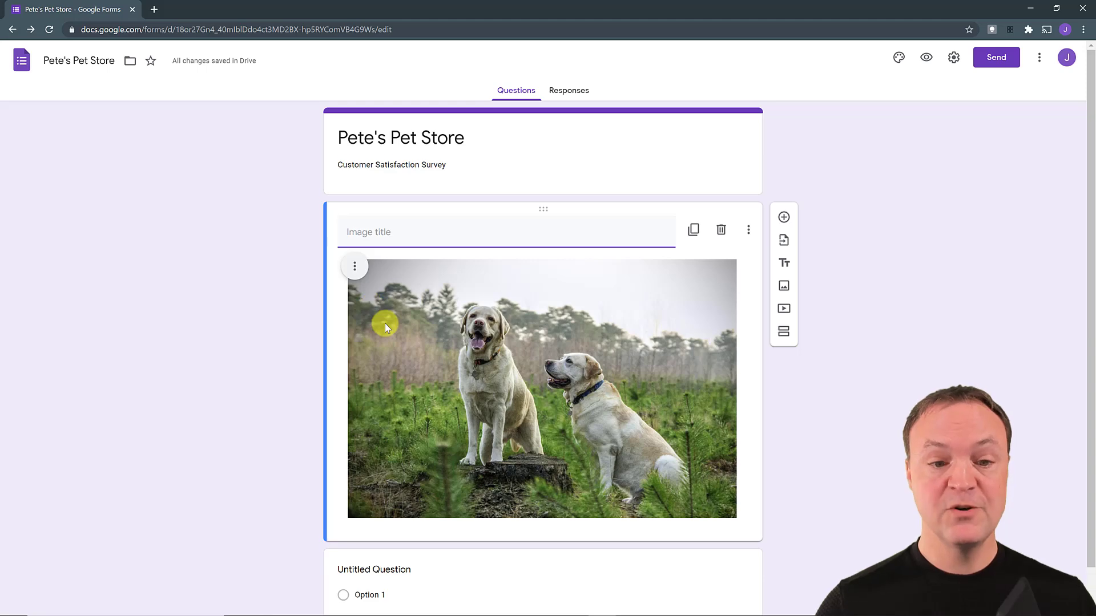
- Shrink the inserted photo of the two dogs proportionally to well under half its original width
scroll(400, 323, "down", 1)
left_click(532, 303)
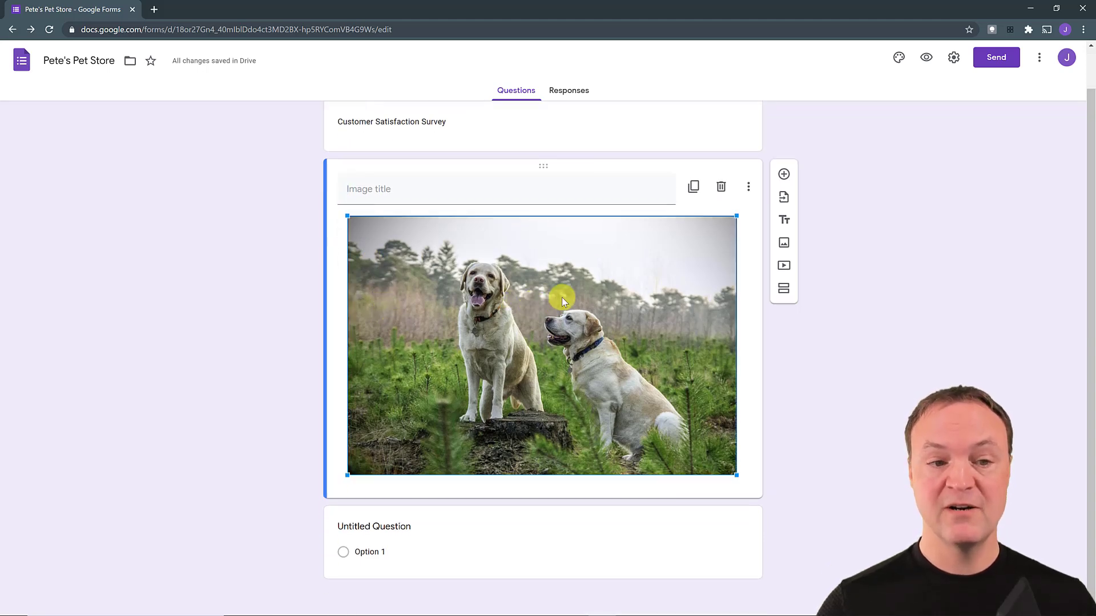
left_click_drag(734, 217, 381, 375)
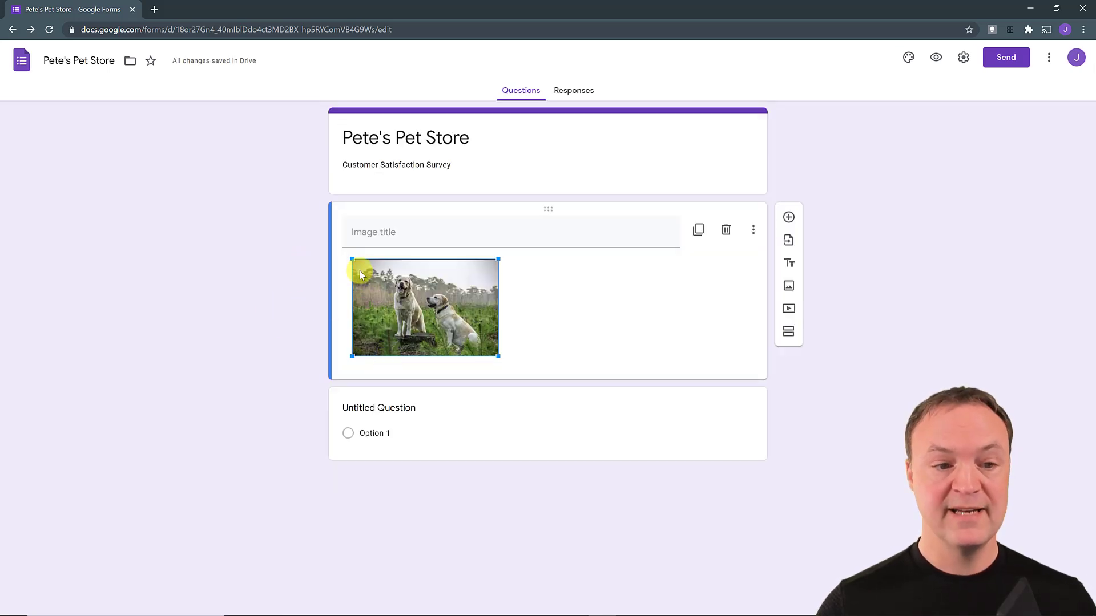
left_click(640, 318)
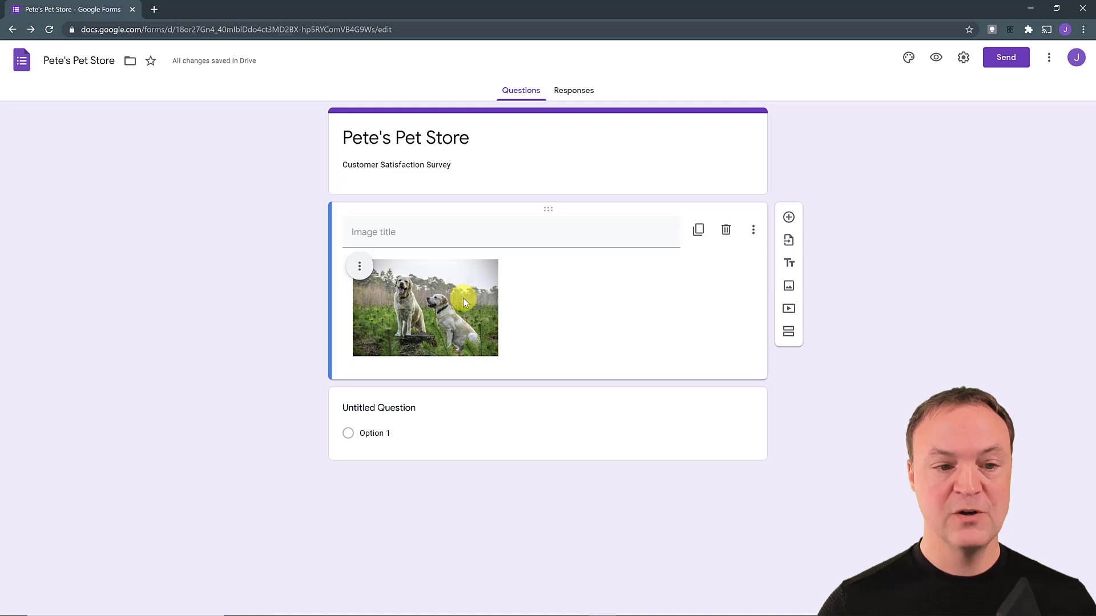
- Center-align the dog photo within its block and check its other image options
left_click(359, 268)
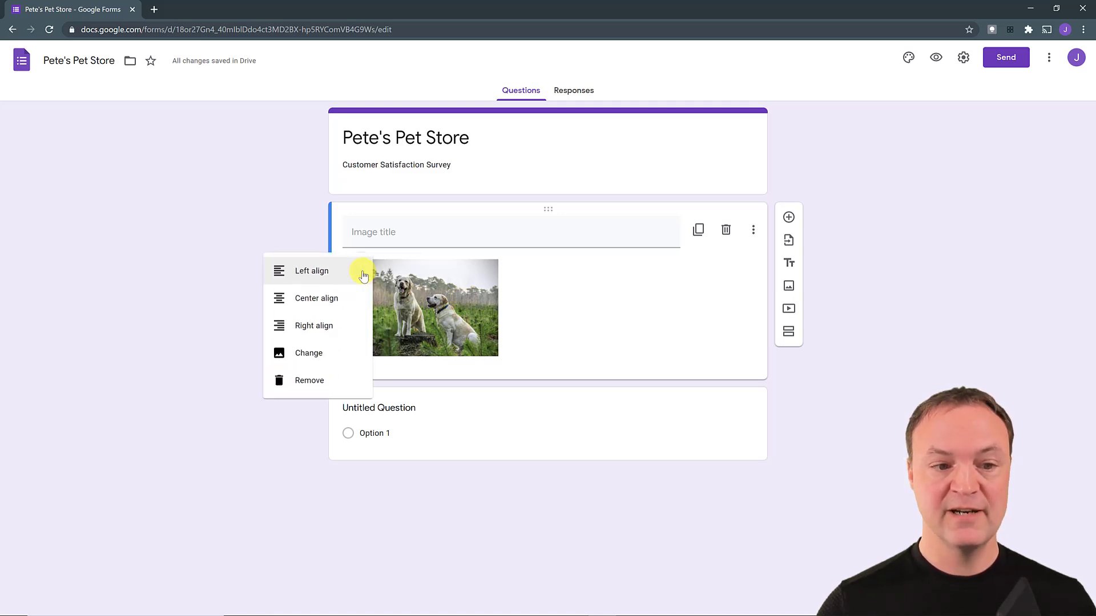
left_click(349, 305)
left_click(485, 266)
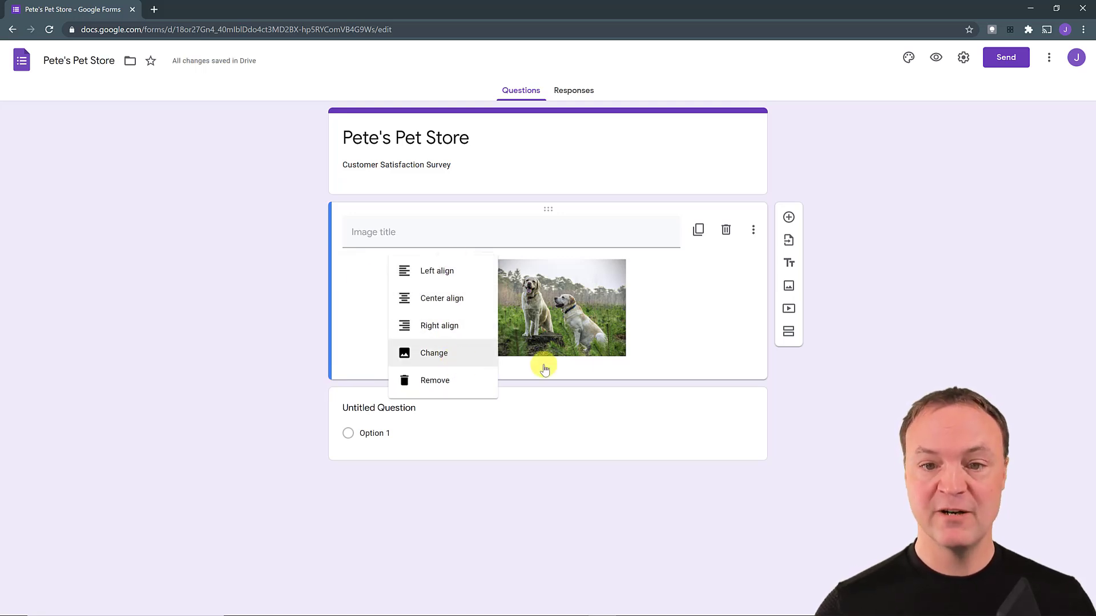
left_click(858, 337)
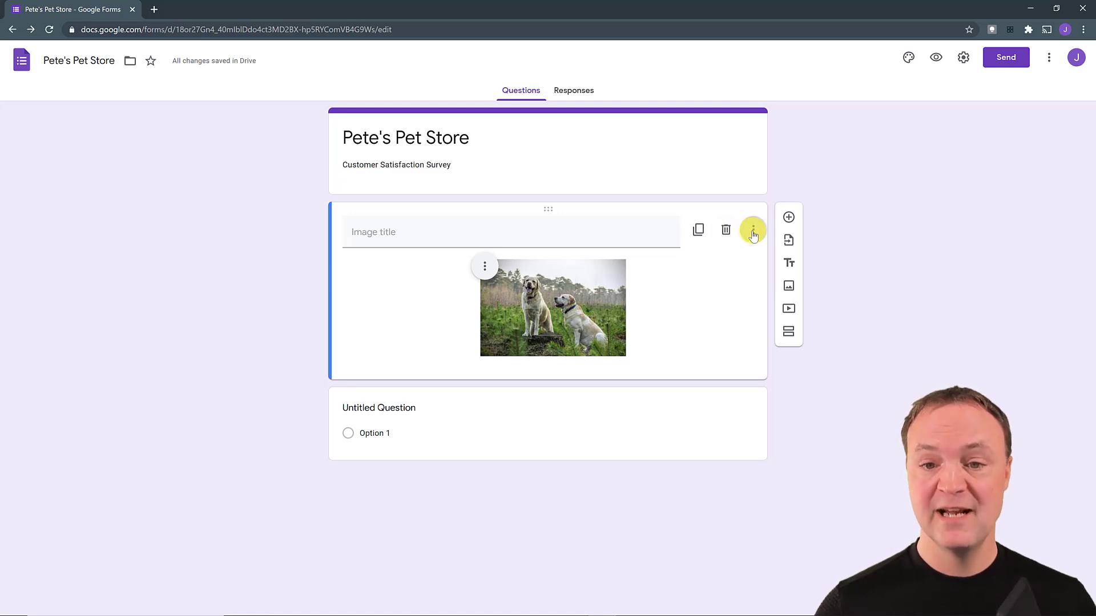
- Title the image block "Dogs" and preview the form with the image before returning to the editor
left_click(753, 231)
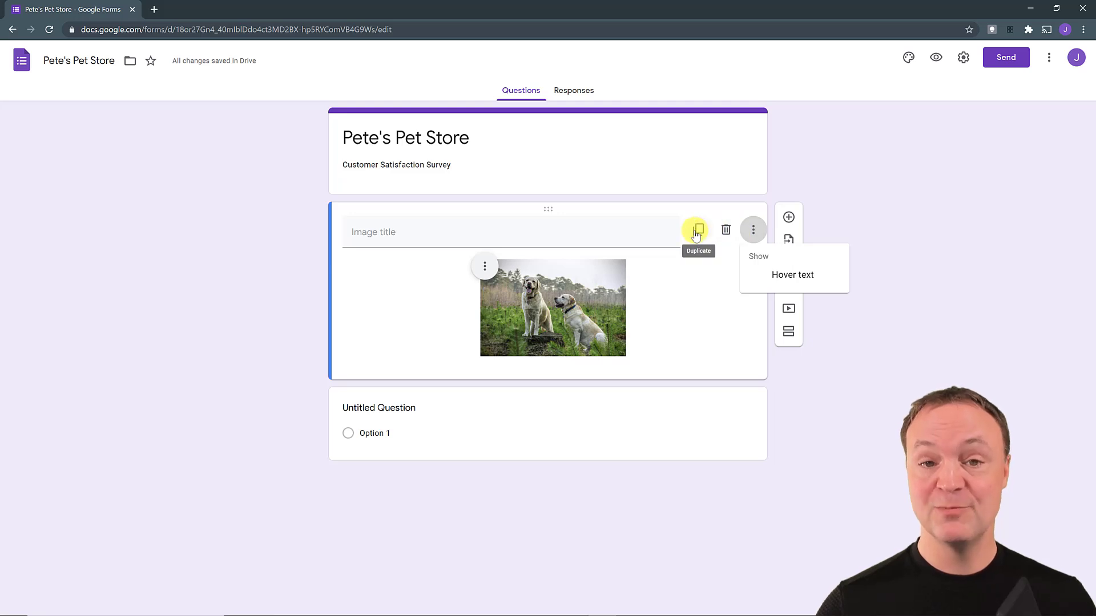
left_click(511, 233)
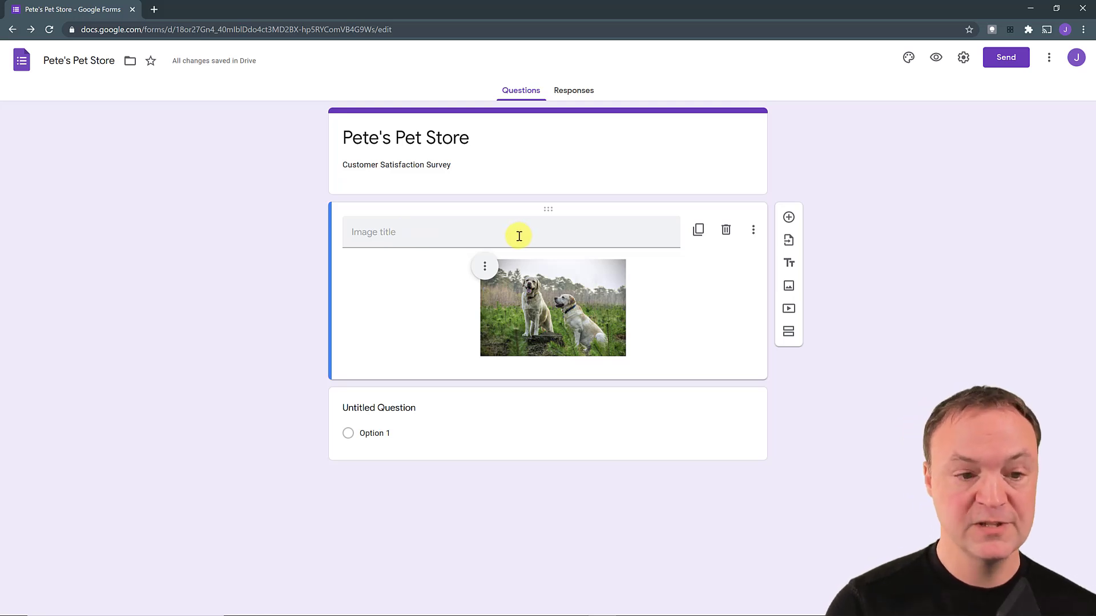
left_click(519, 235)
type("D")
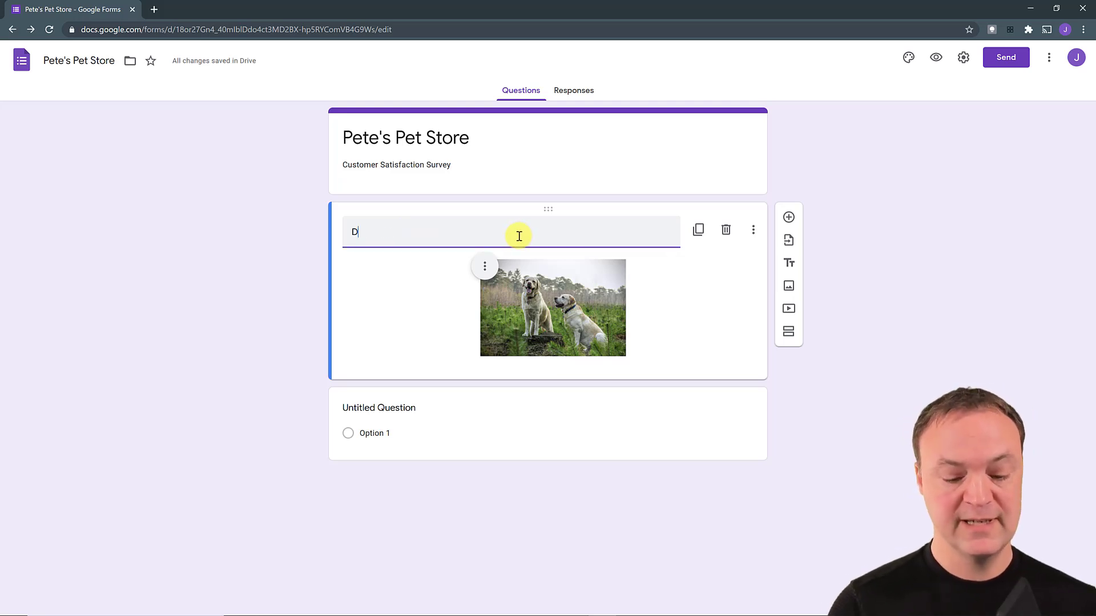
type("ogs")
left_click(882, 293)
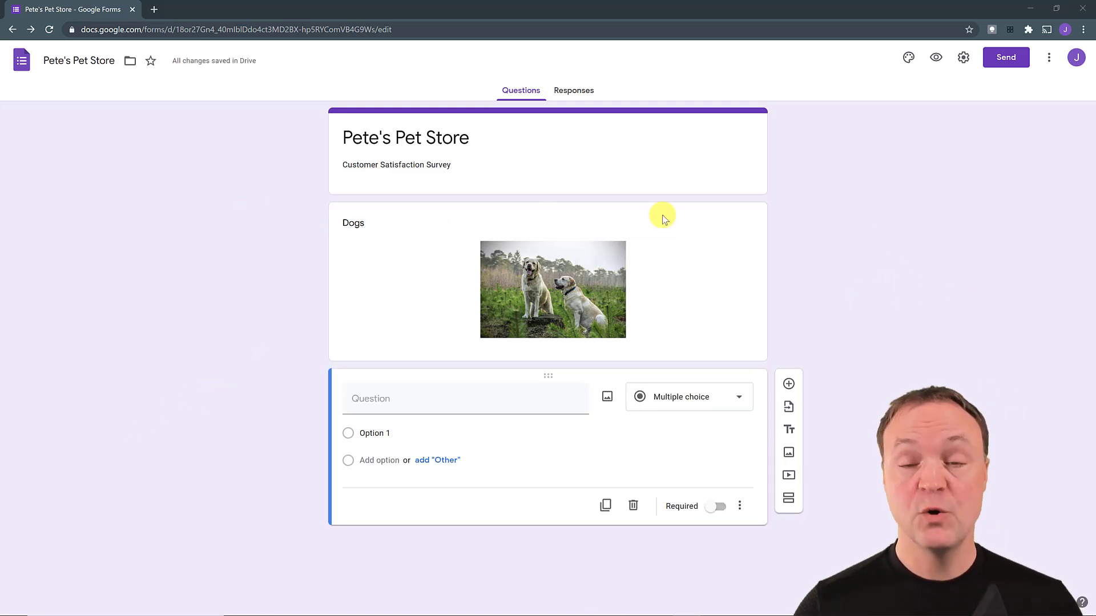
left_click(936, 57)
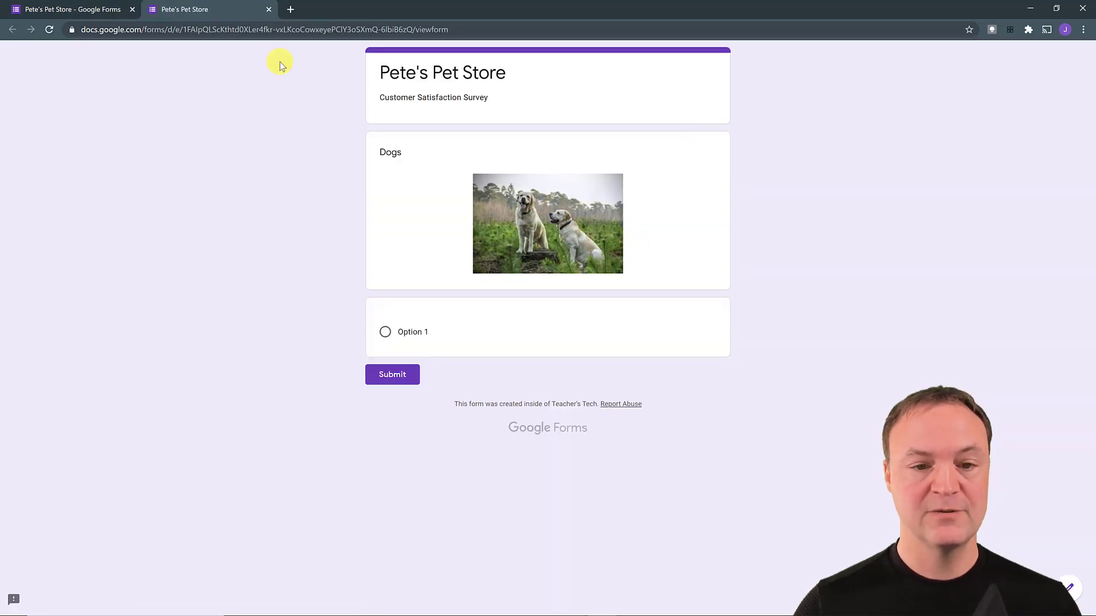
left_click(269, 11)
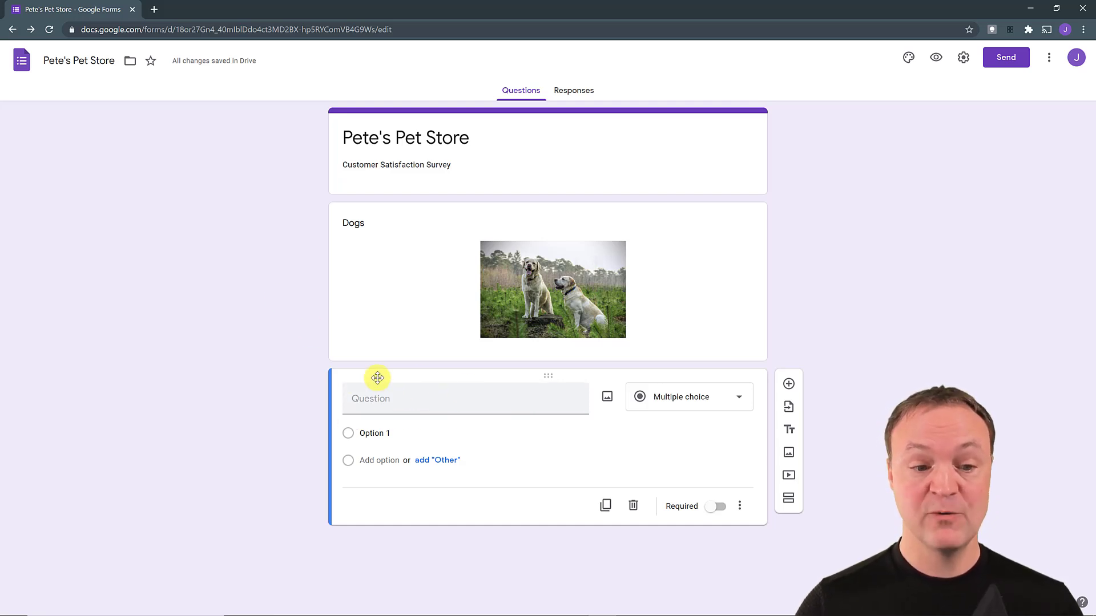
- Add a second blank multiple-choice question, delete the first blank question, and select the remaining one for editing
left_click(788, 383)
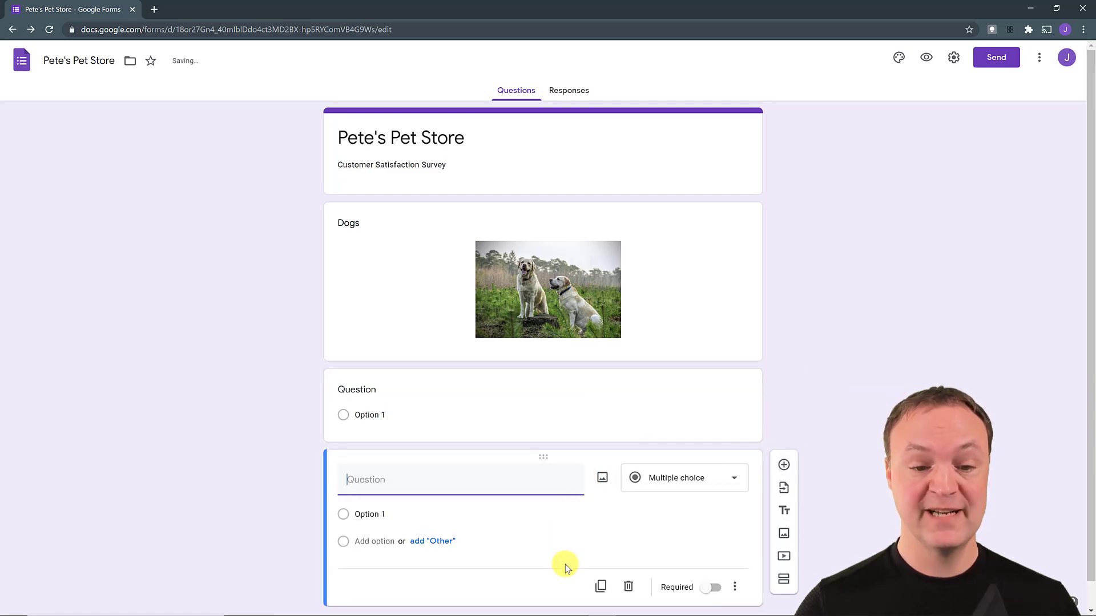
left_click(508, 413)
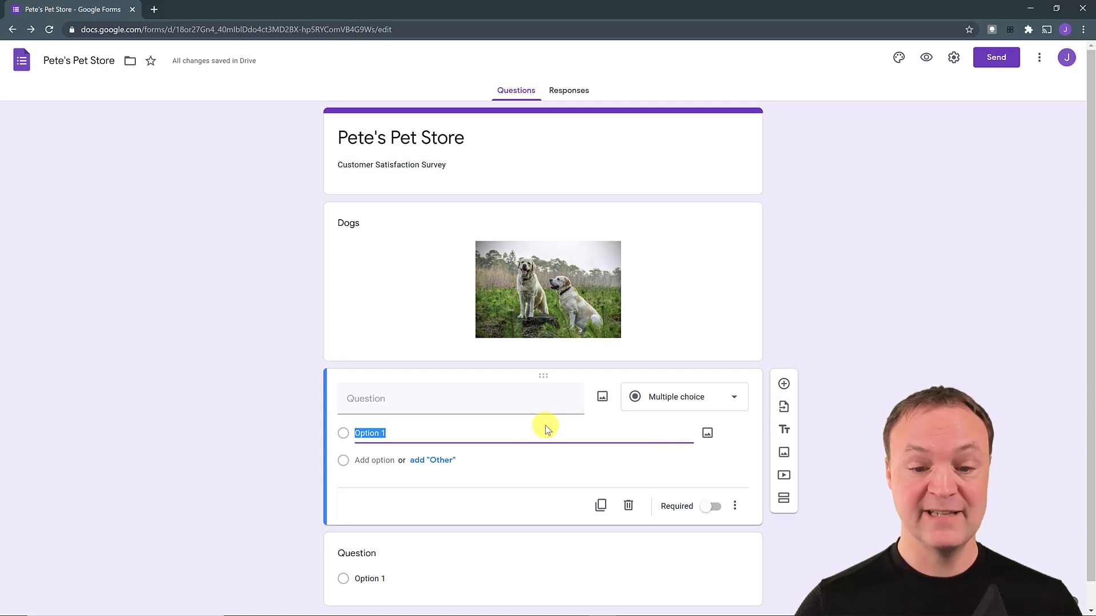
left_click(629, 509)
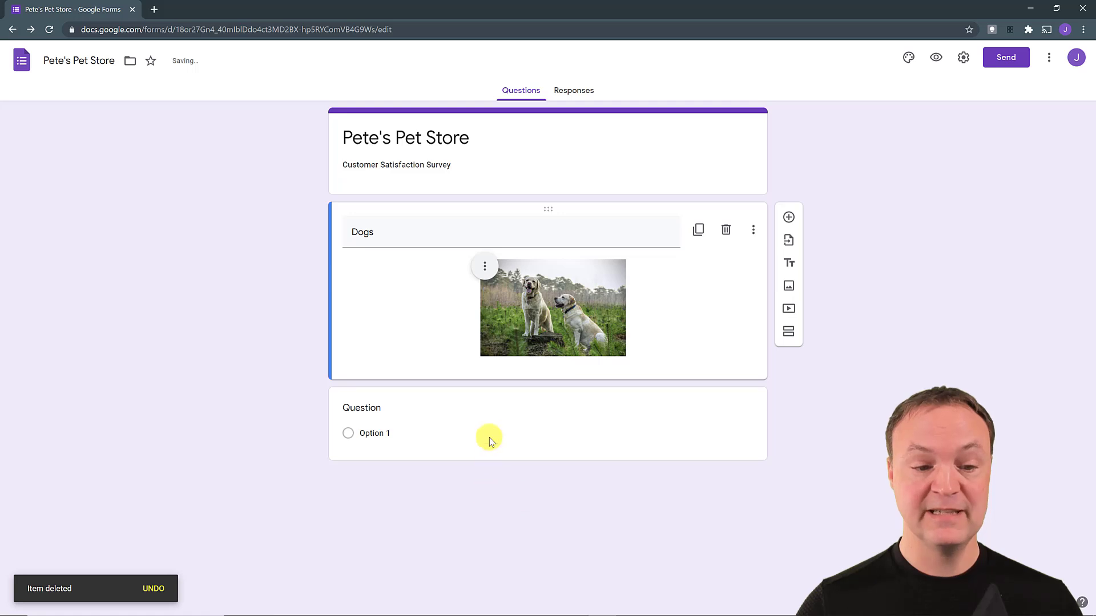
left_click(490, 427)
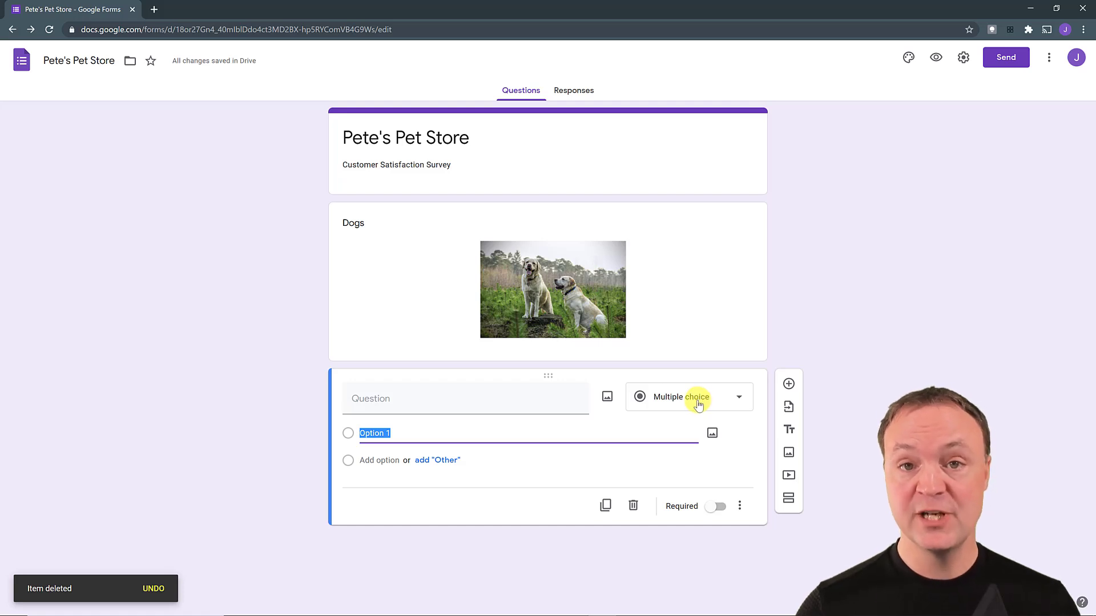
- Check the available question types, keep multiple choice, and enter "Tell us how satisfied you are?" as the question
left_click(741, 401)
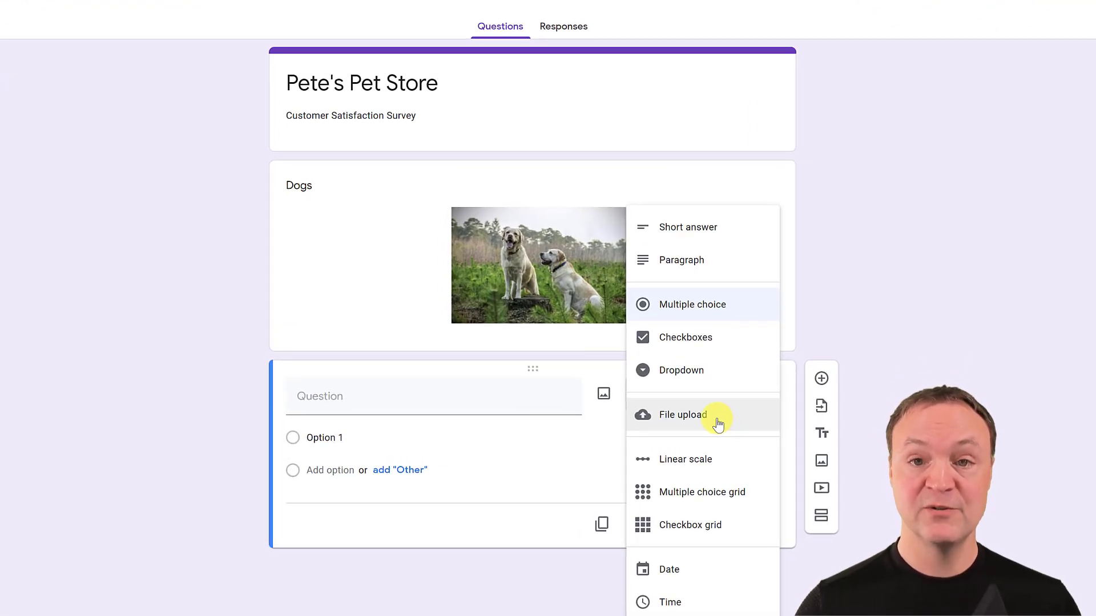
left_click(368, 407)
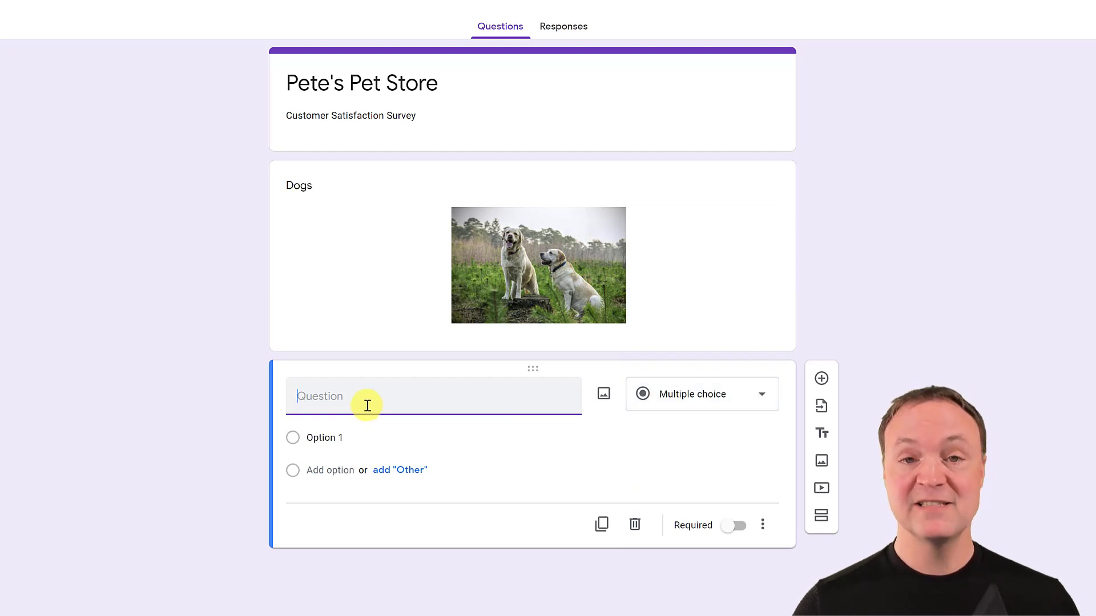
type("Tell us how satisfied you are?")
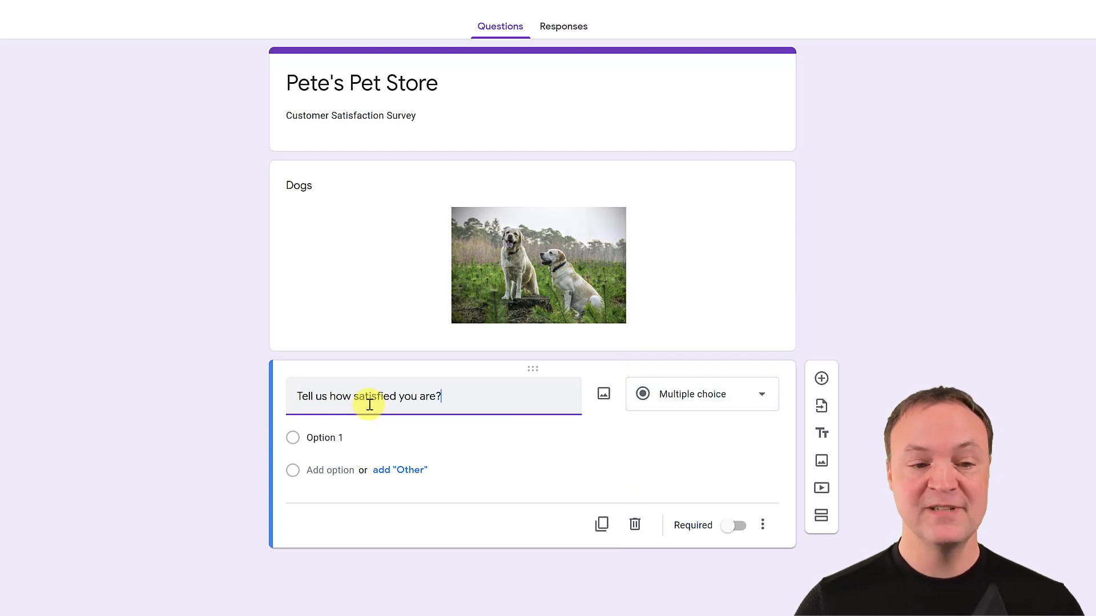
left_click(228, 410)
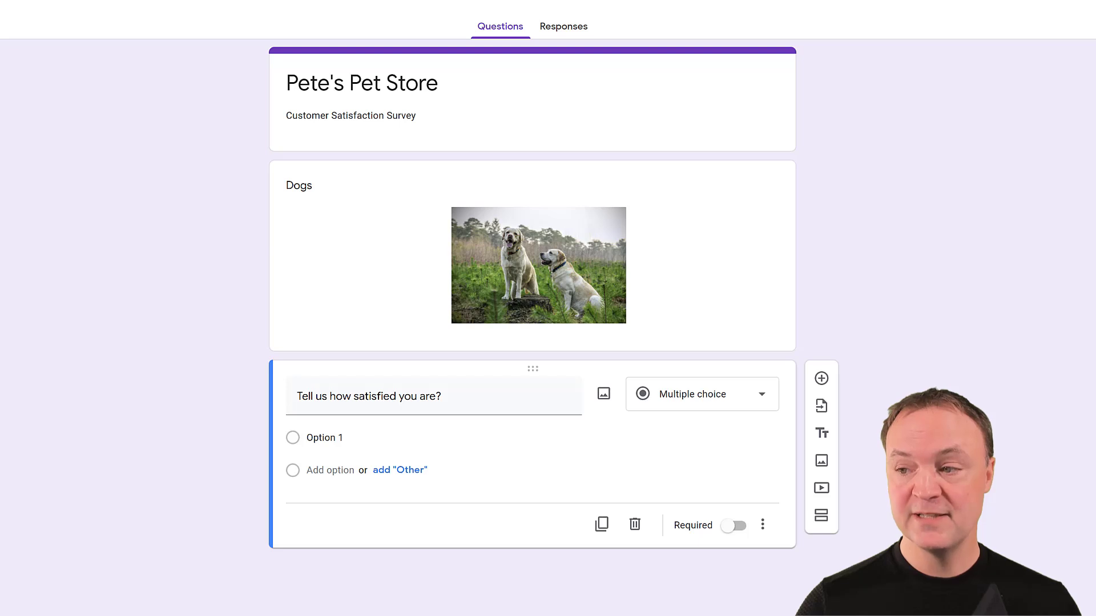
- Fill in five answer options: Extremely Satisfied, Very Satisfied, Somewhat satisfied, Dissatisfied and Very Dissatisfied
left_click(338, 440)
type("Extremely Satisfied")
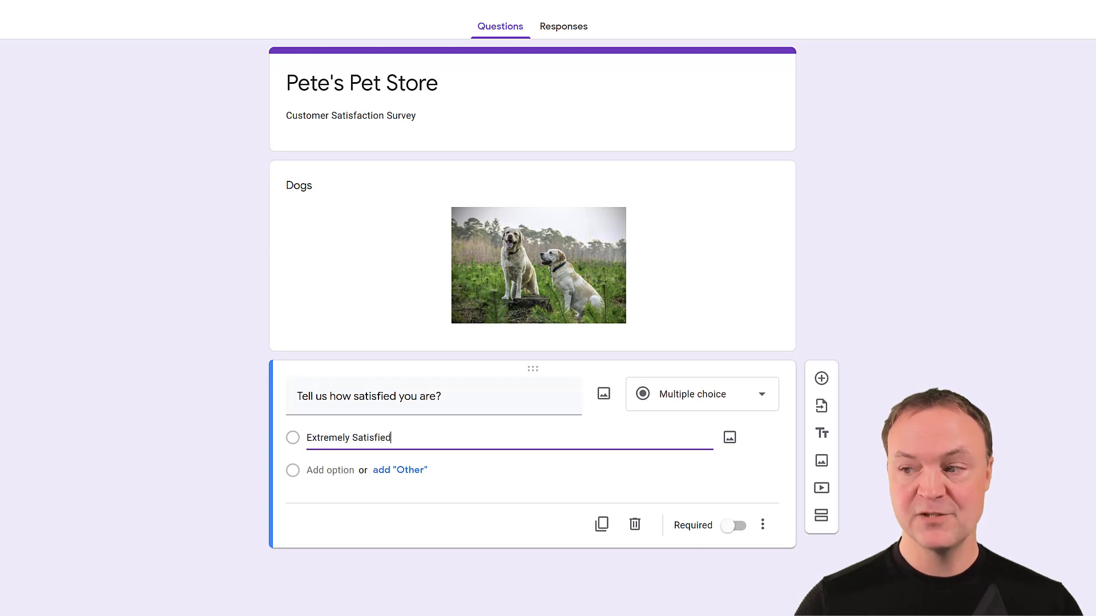
key("Return")
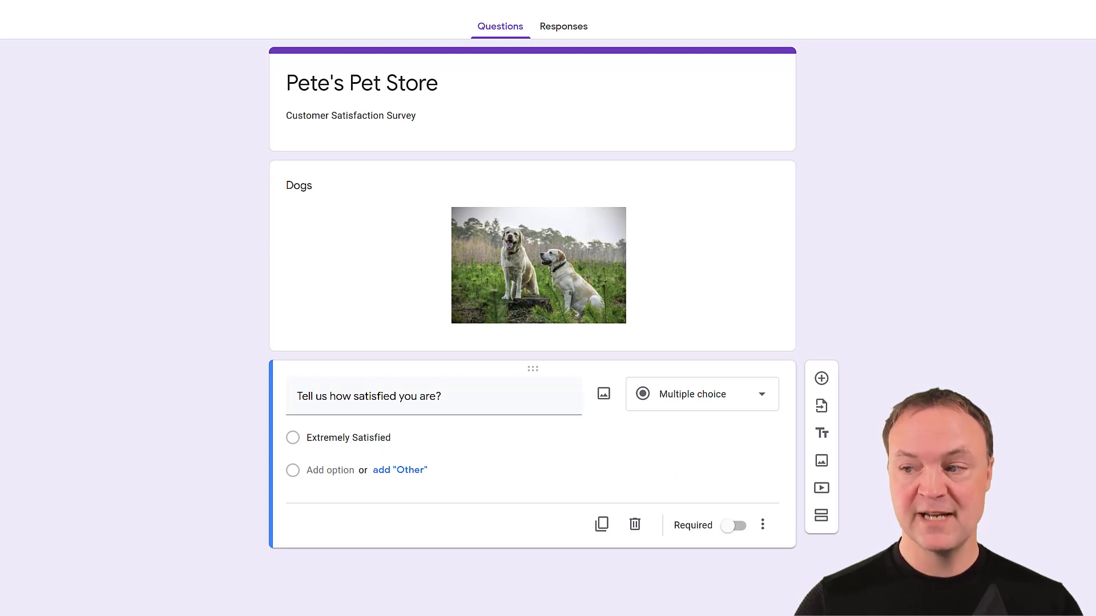
left_click(337, 471)
type("Very Satisfied")
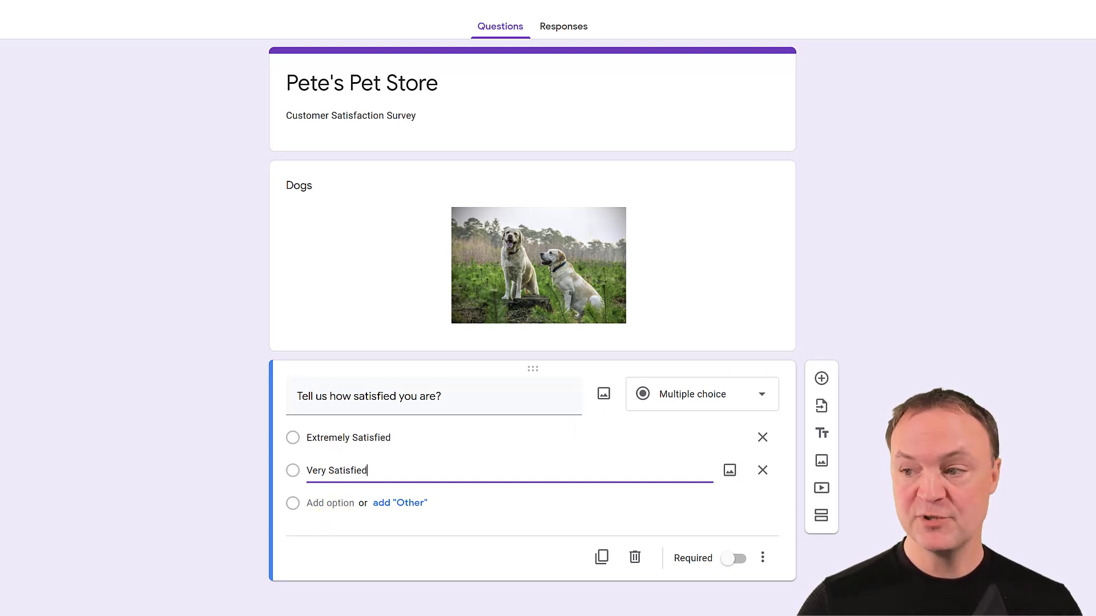
left_click(328, 502)
type("Somewhat satisfied")
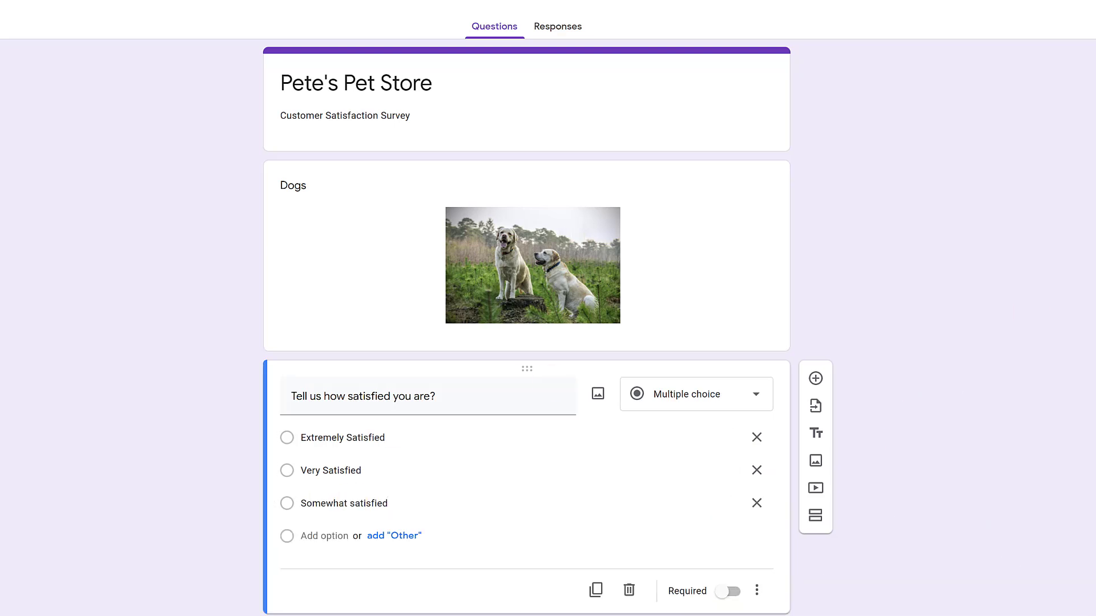
left_click(324, 536)
type("Dissatisfied")
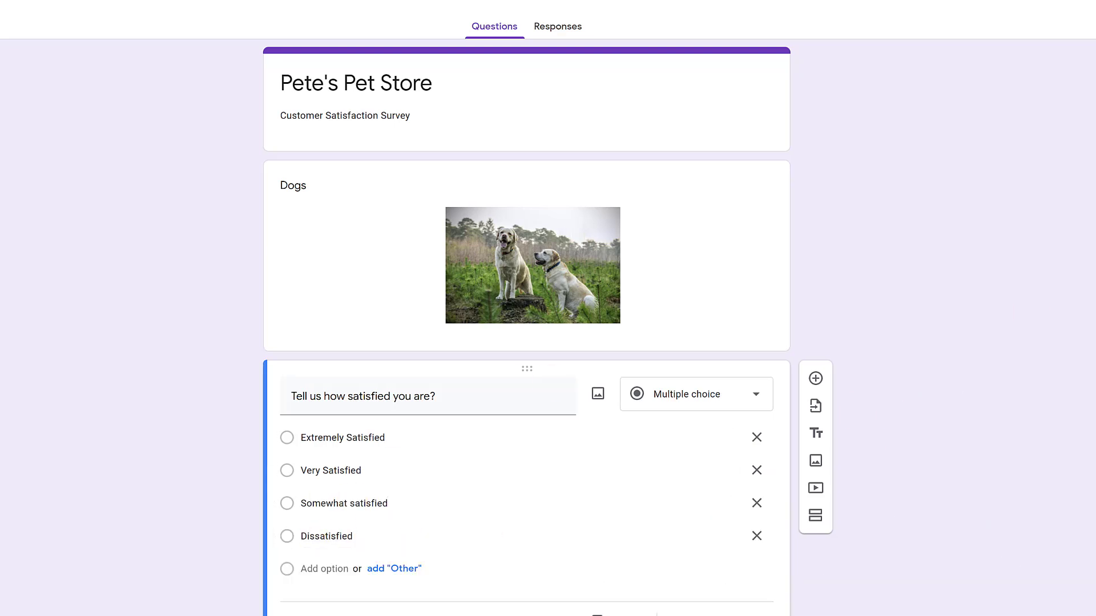
left_click(318, 569)
type("Very Dissatisfied")
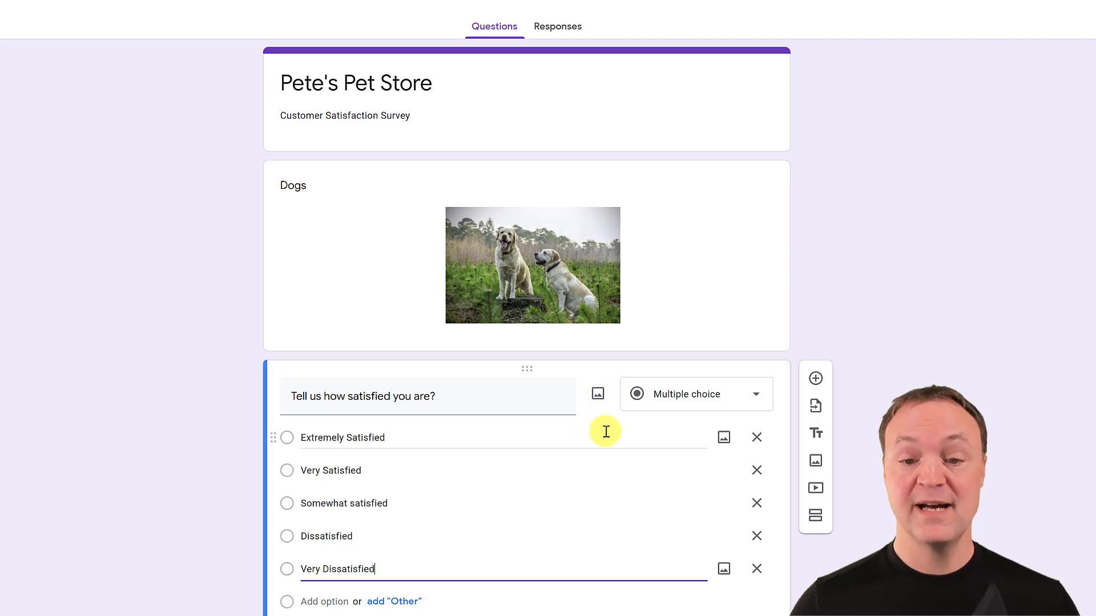
- Insert a yellow smiley from a Google image search for "happy face" into the Extremely Satisfied option, and remove it again
left_click(724, 437)
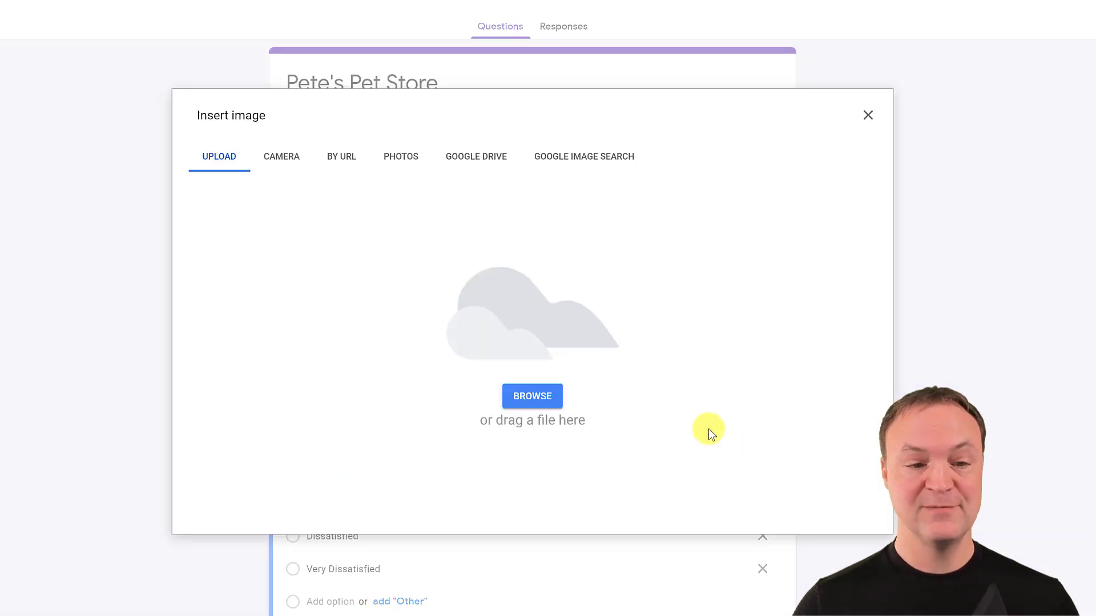
left_click(589, 159)
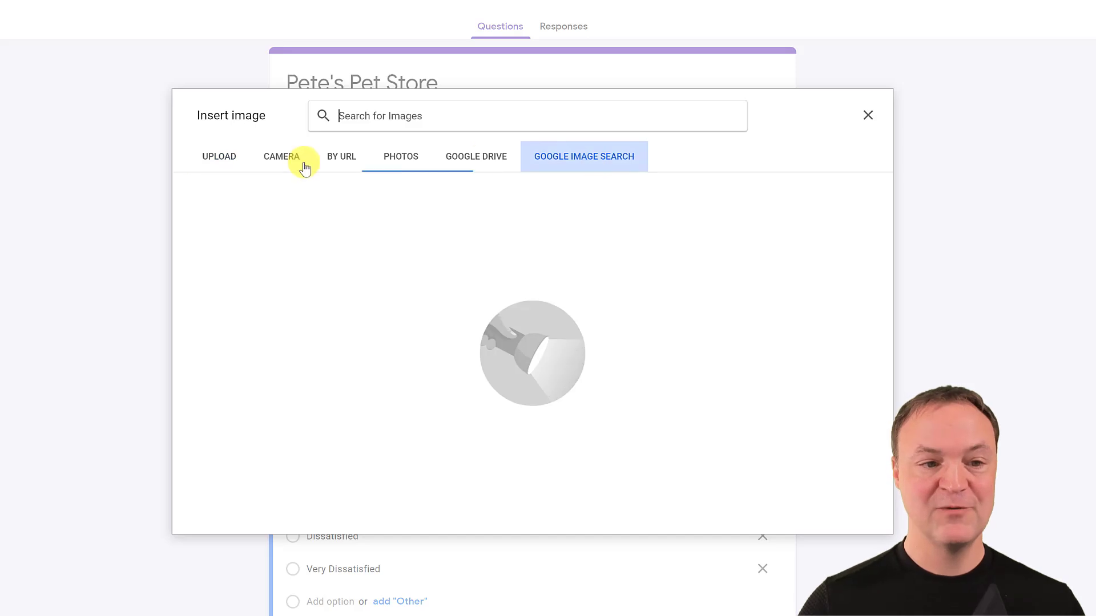
type("happy face")
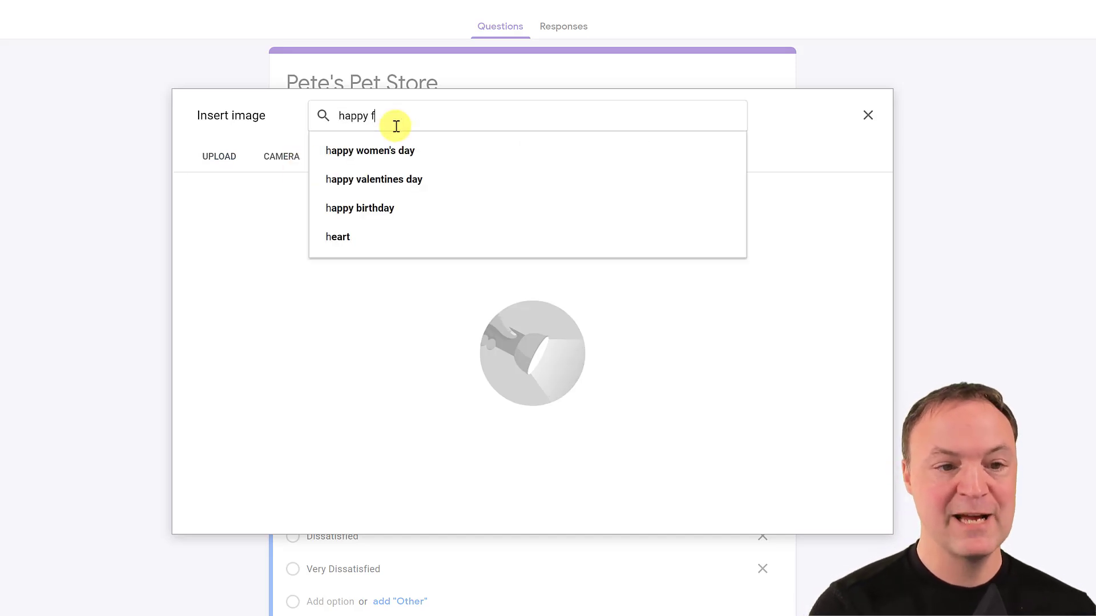
key("Return")
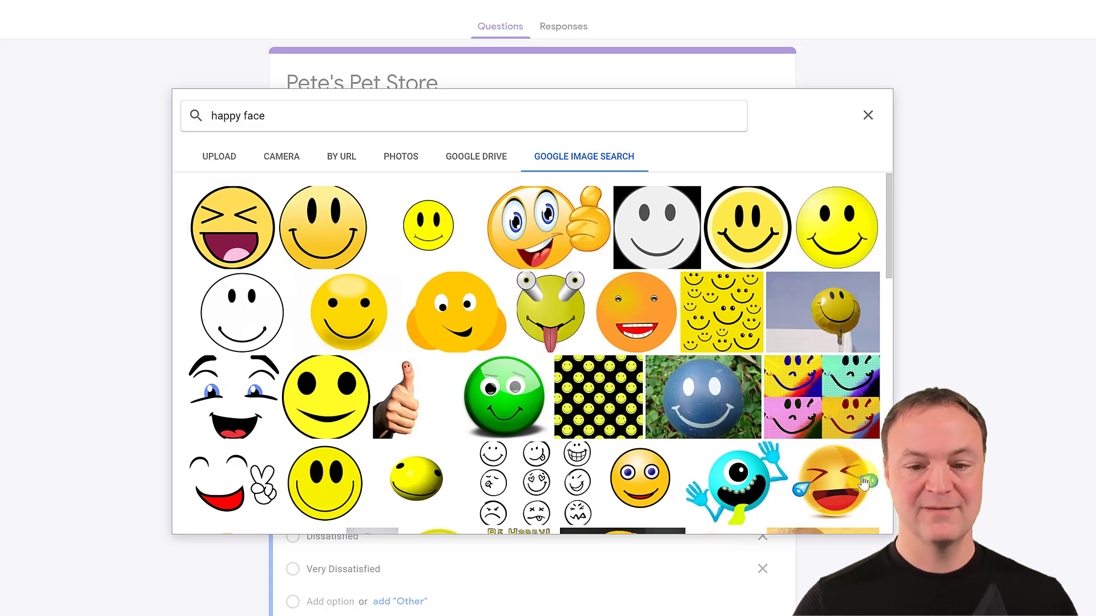
left_click(383, 220)
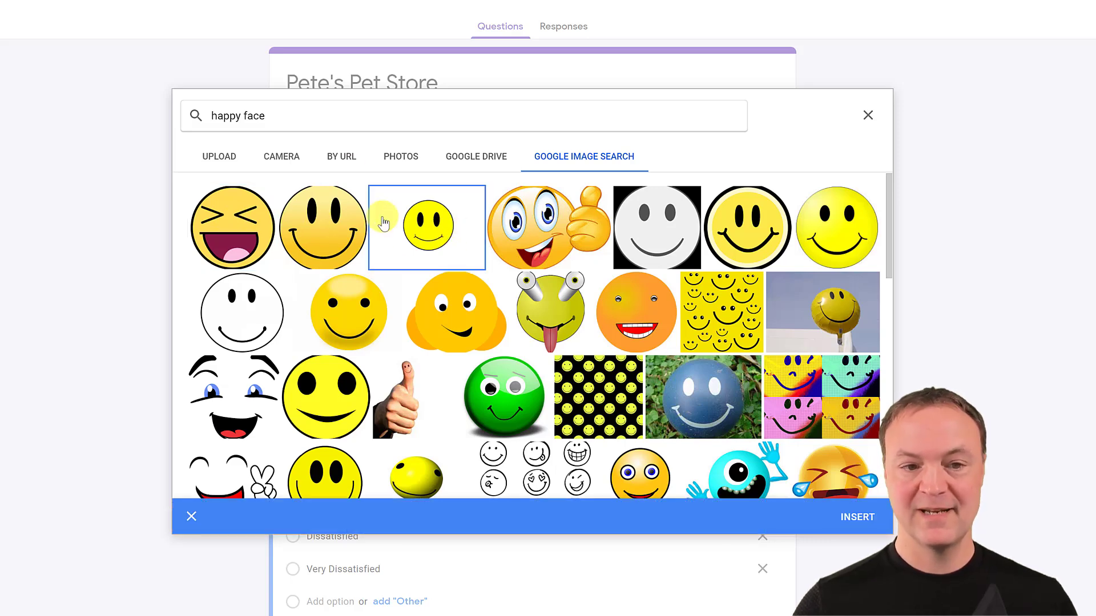
left_click(844, 517)
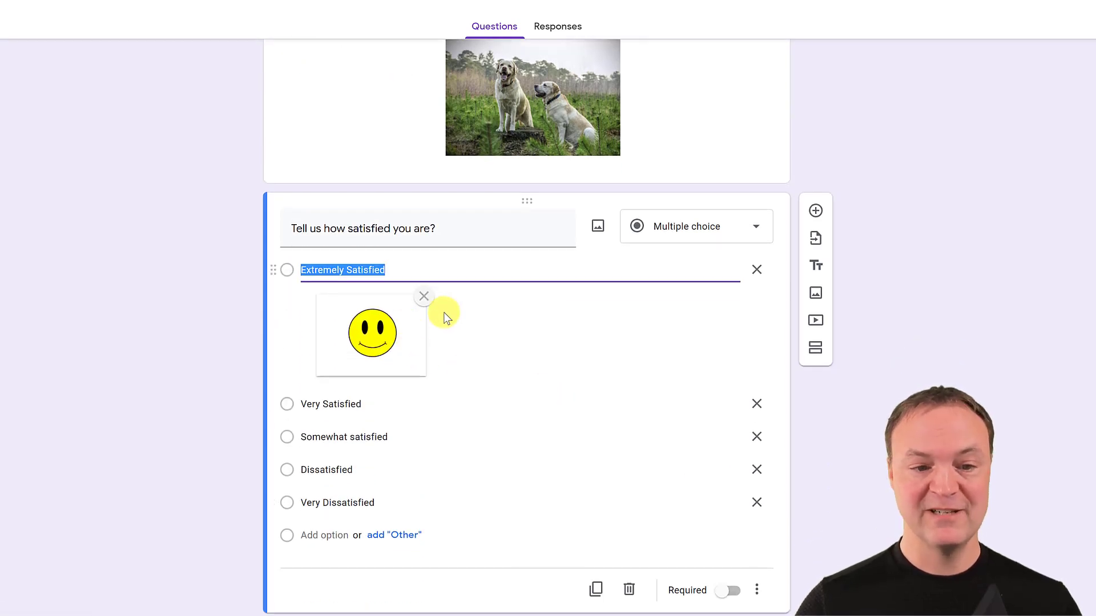
left_click(422, 299)
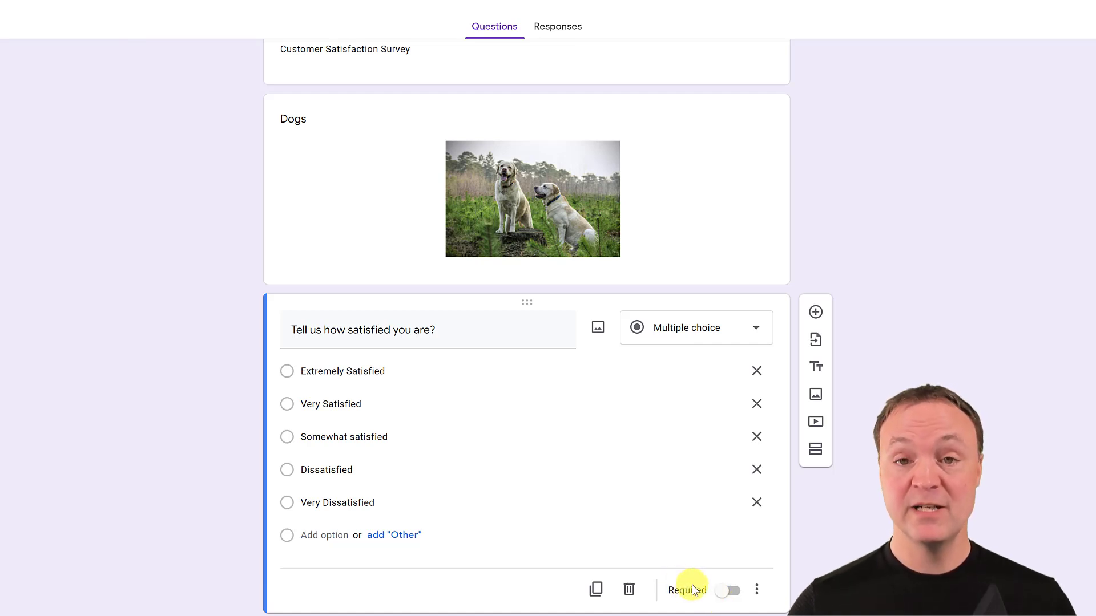
- Make the satisfaction question required
left_click(736, 593)
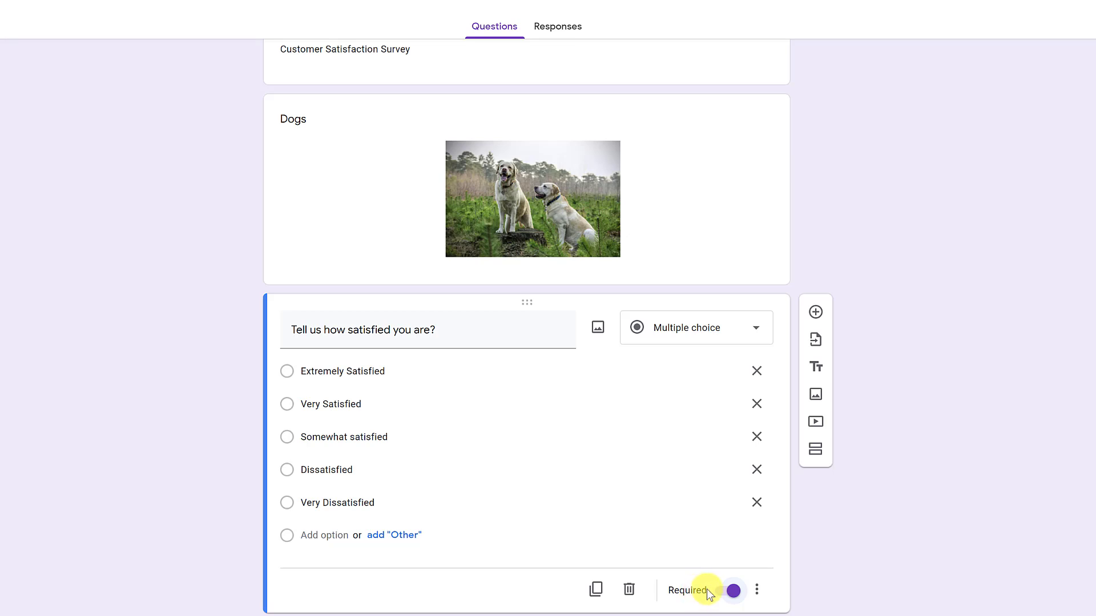
- Show the description field on the satisfaction question and hide it again without entering any text
left_click(757, 590)
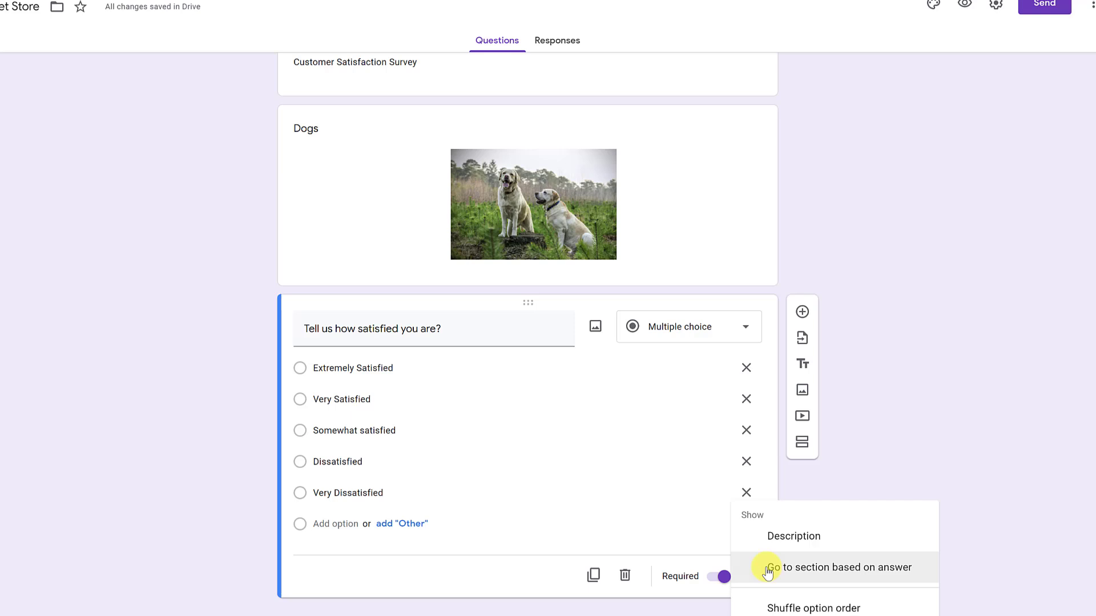
left_click(820, 532)
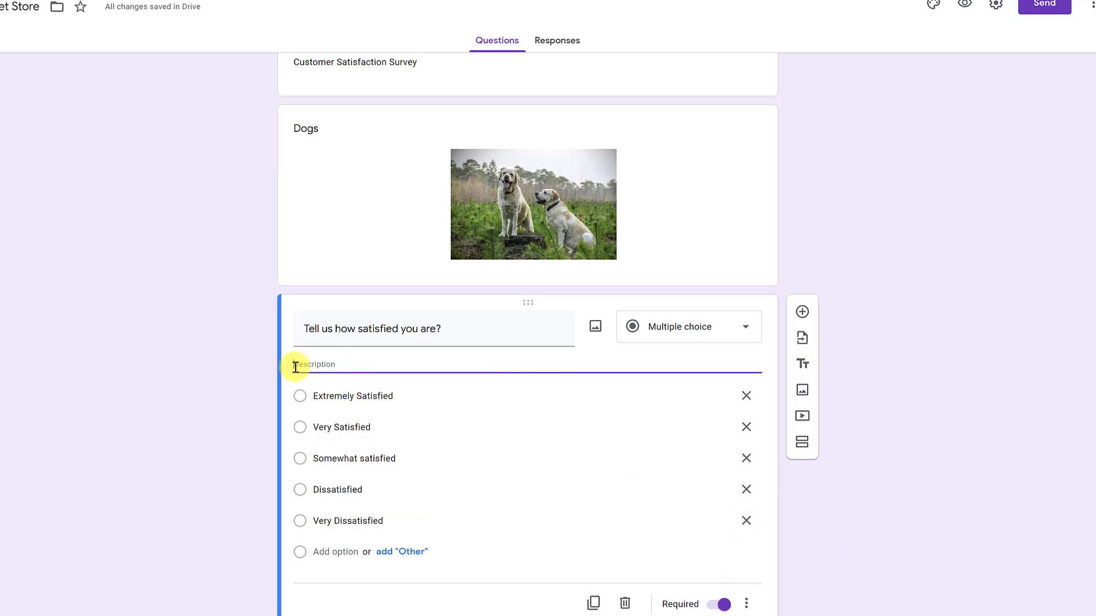
left_click(748, 602)
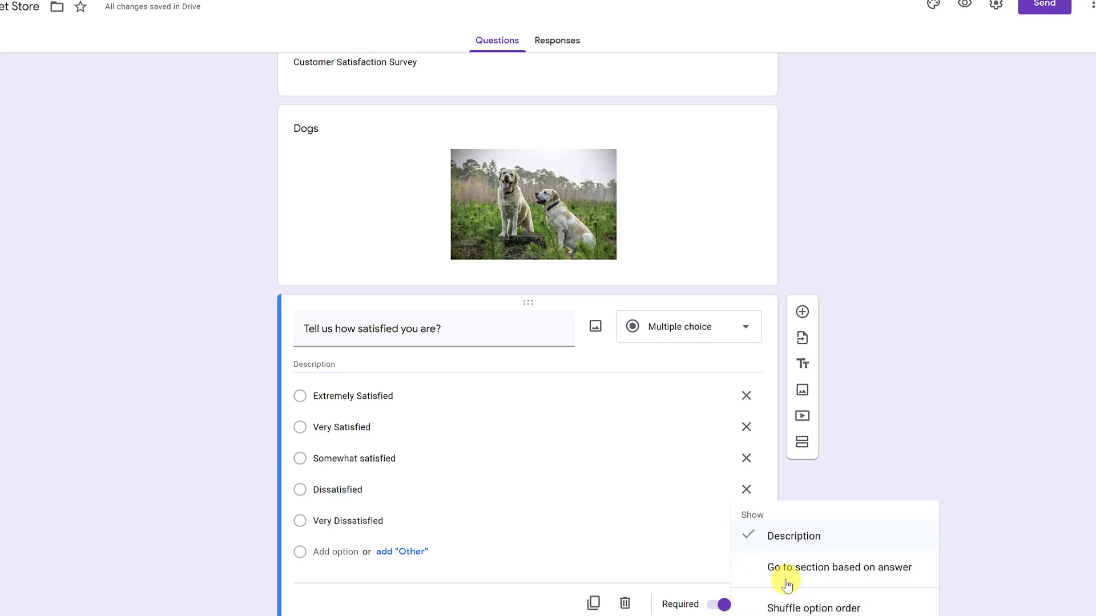
left_click(783, 546)
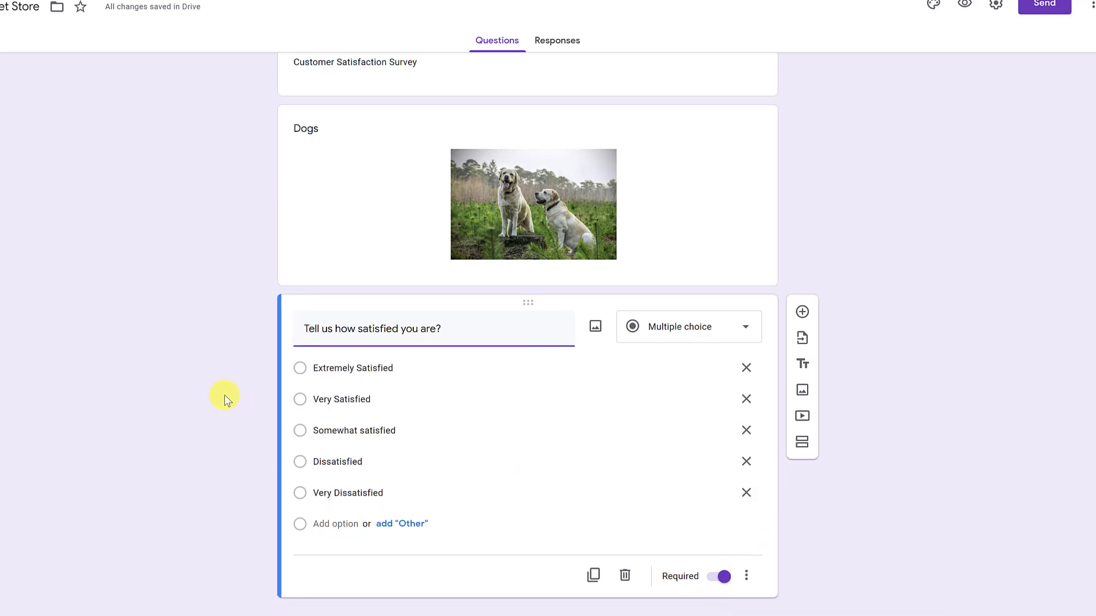
- Turn on shuffled option order for the satisfaction question and turn it off again
left_click(746, 575)
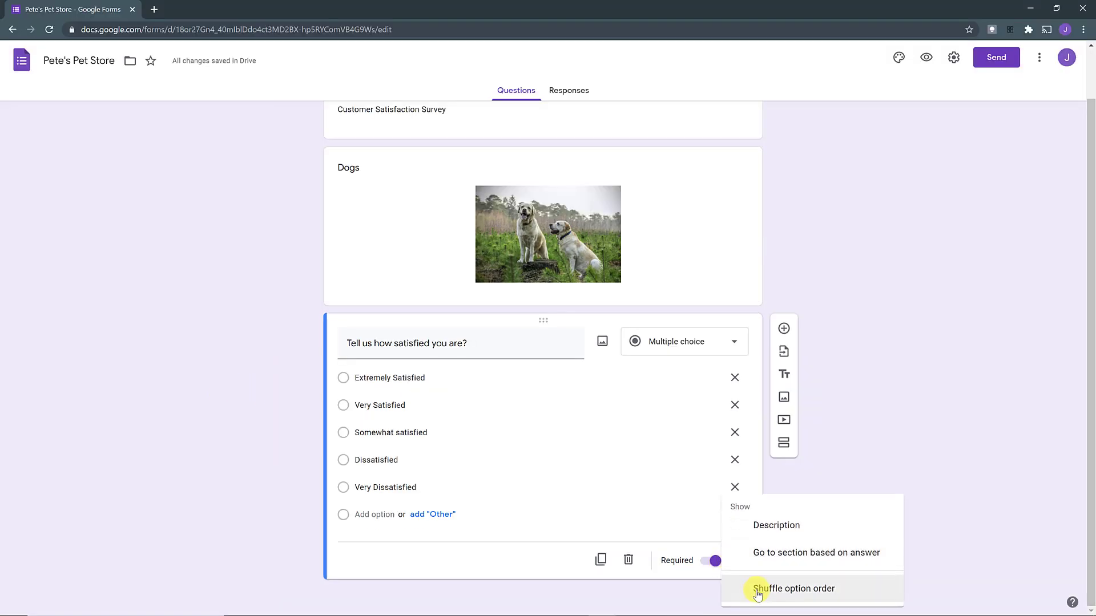
left_click(758, 591)
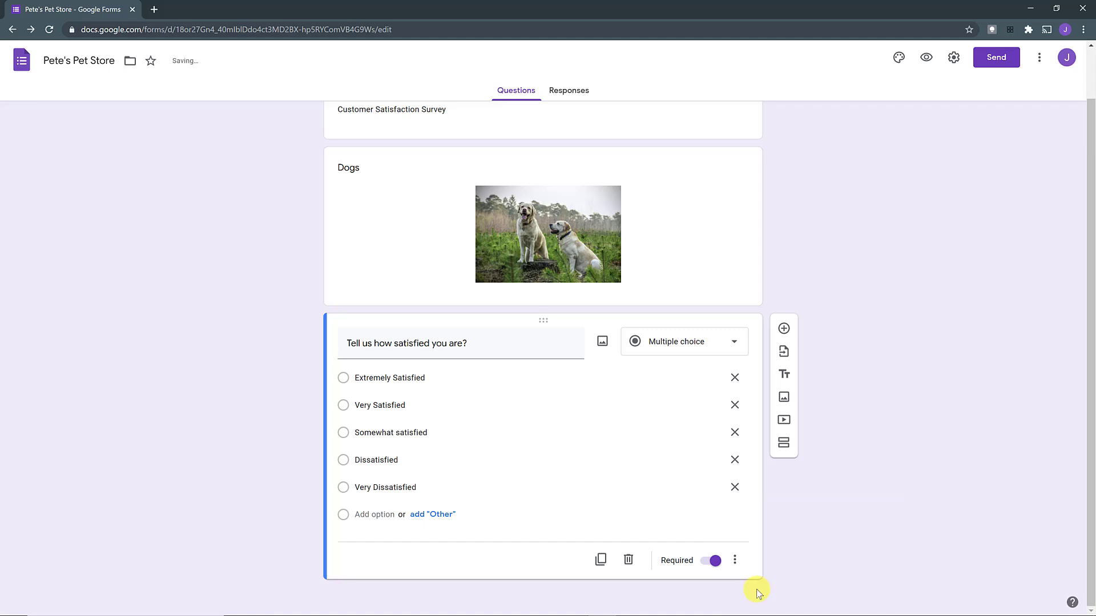
left_click(741, 560)
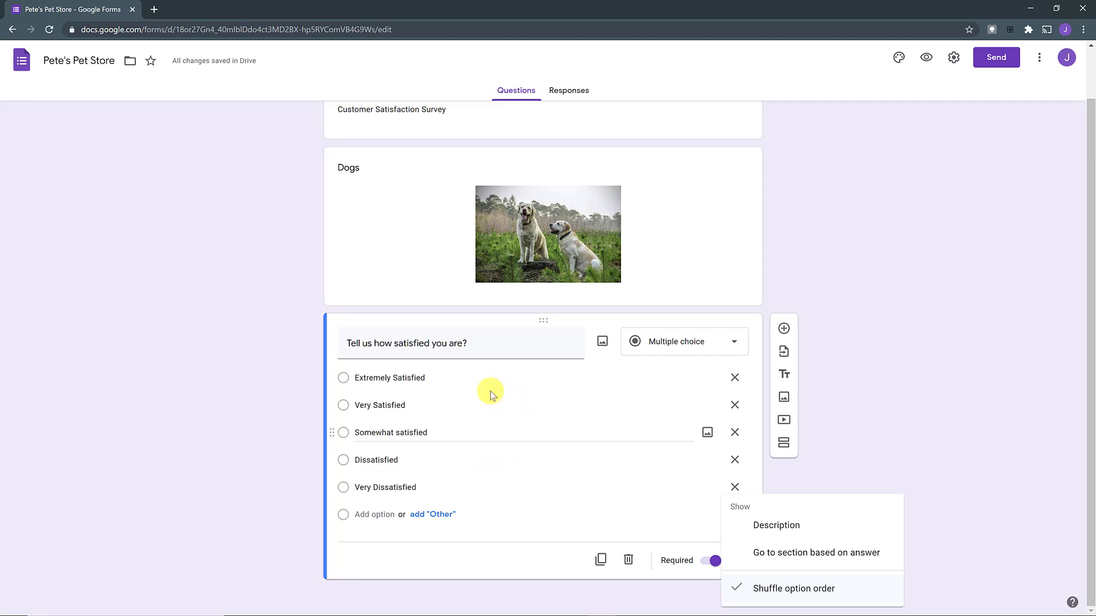
left_click(781, 588)
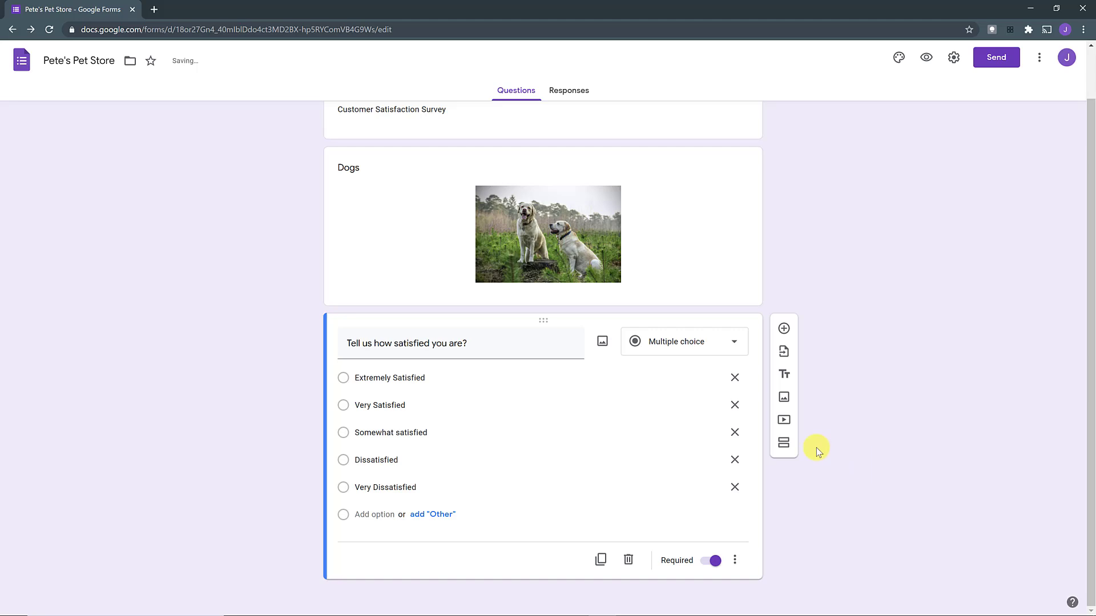
- Preview the form, submit a test response with Extremely Satisfied, and close the preview
left_click(926, 57)
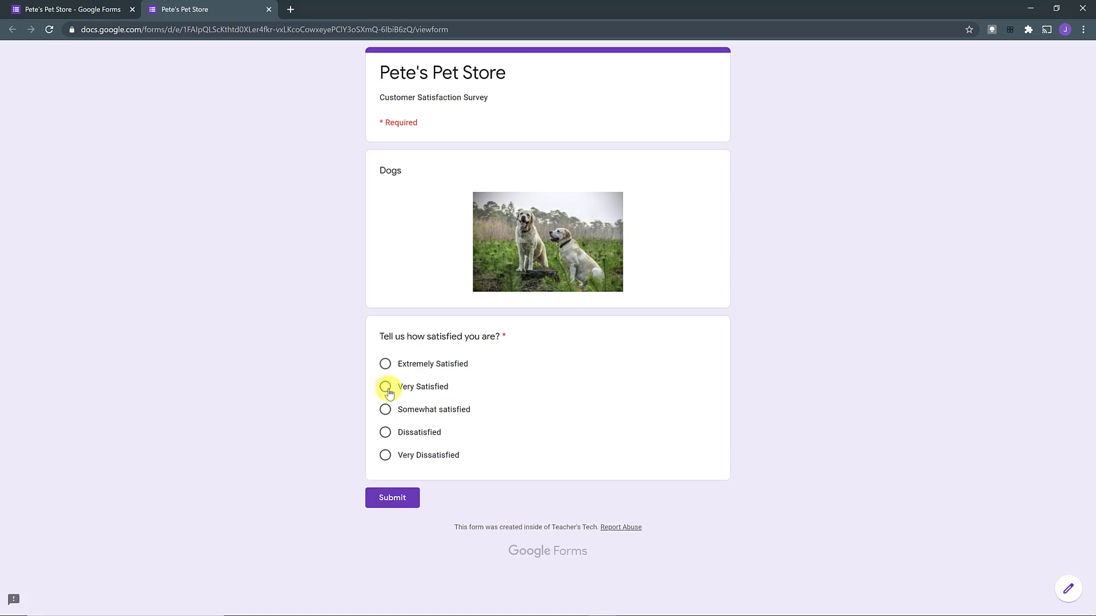
left_click(386, 364)
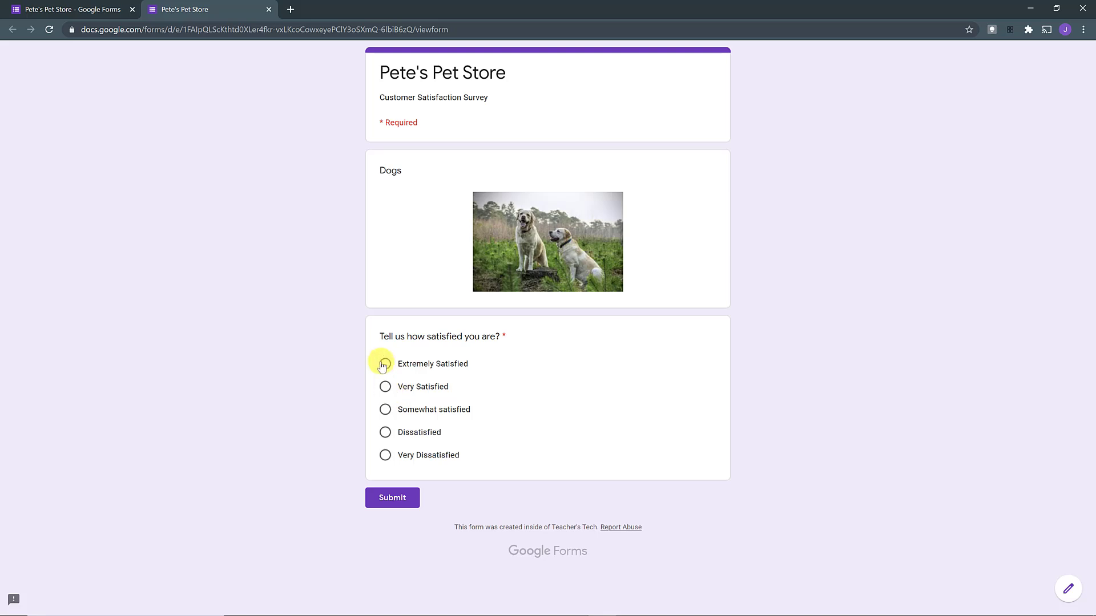
left_click(392, 497)
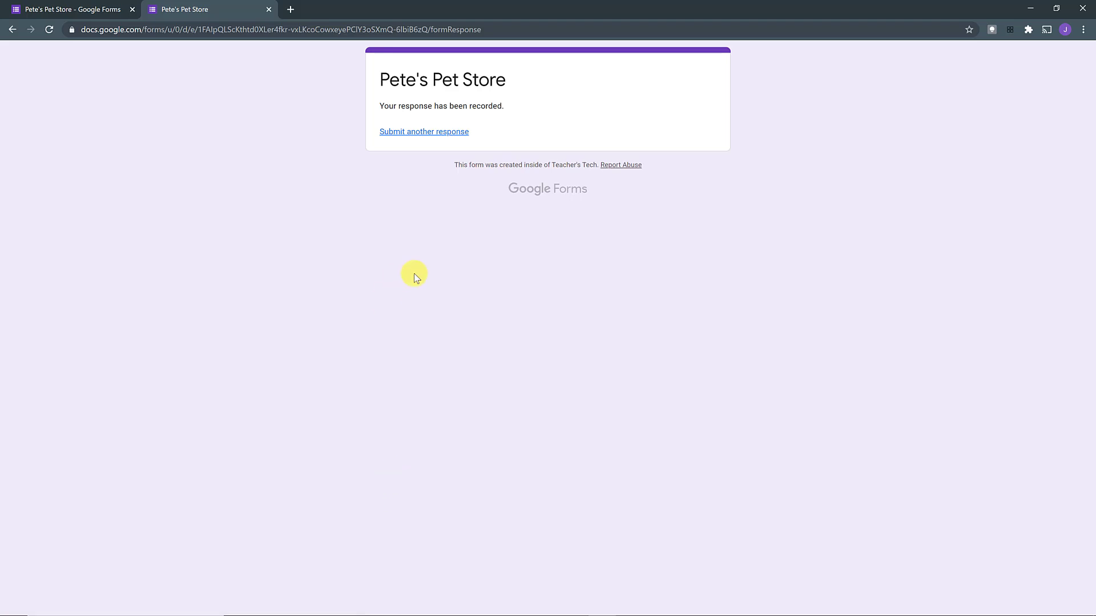
left_click(268, 10)
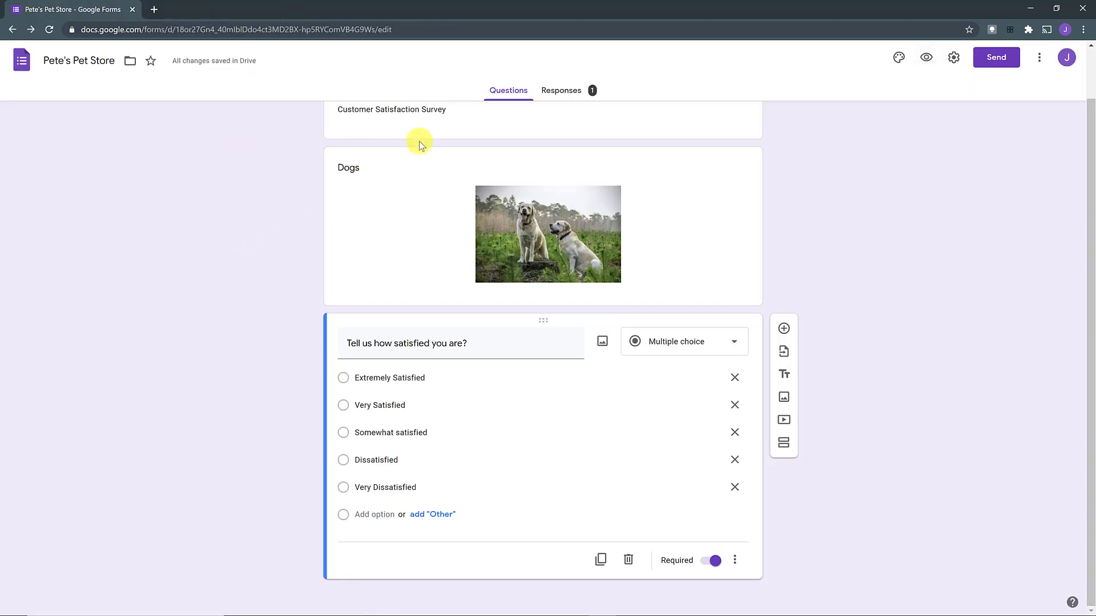
- Review the summary of the form's responses, including the satisfaction pie chart, and check the additional response options
left_click(559, 97)
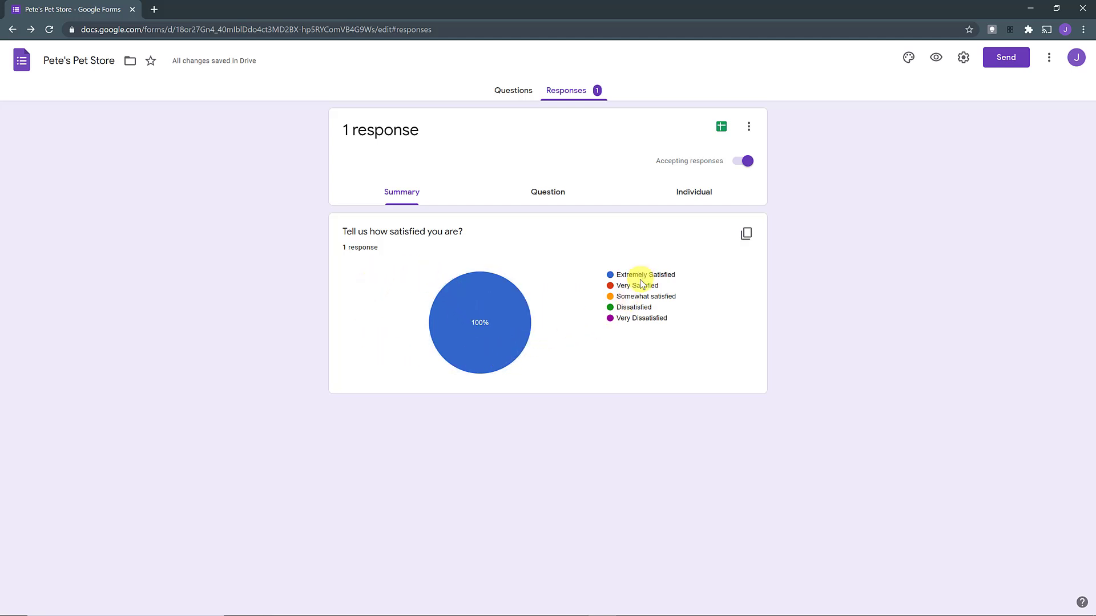
mouse_move(480, 329)
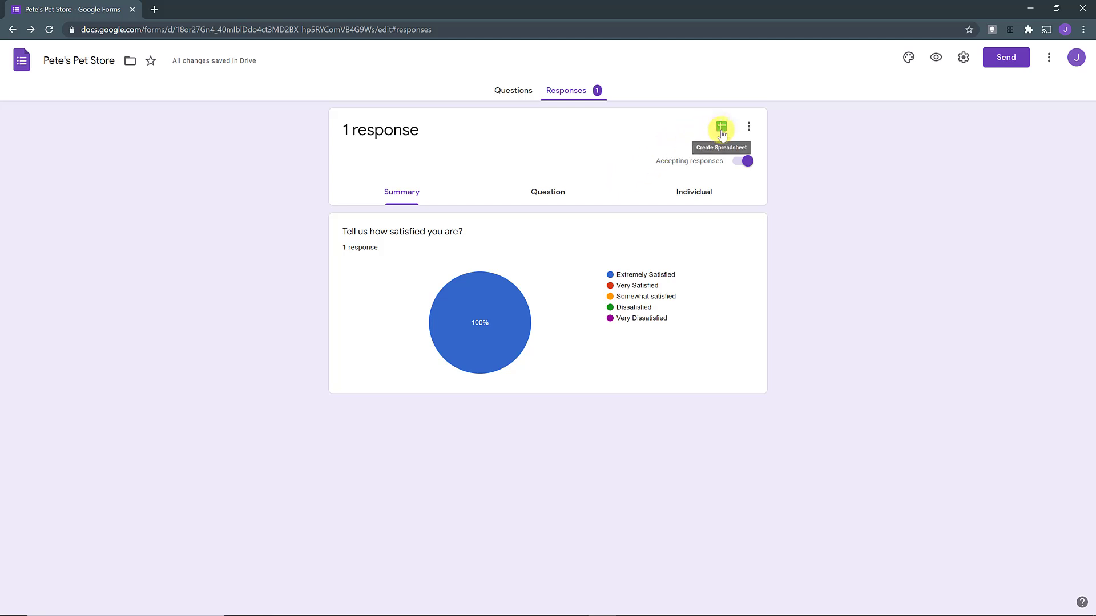
left_click(748, 127)
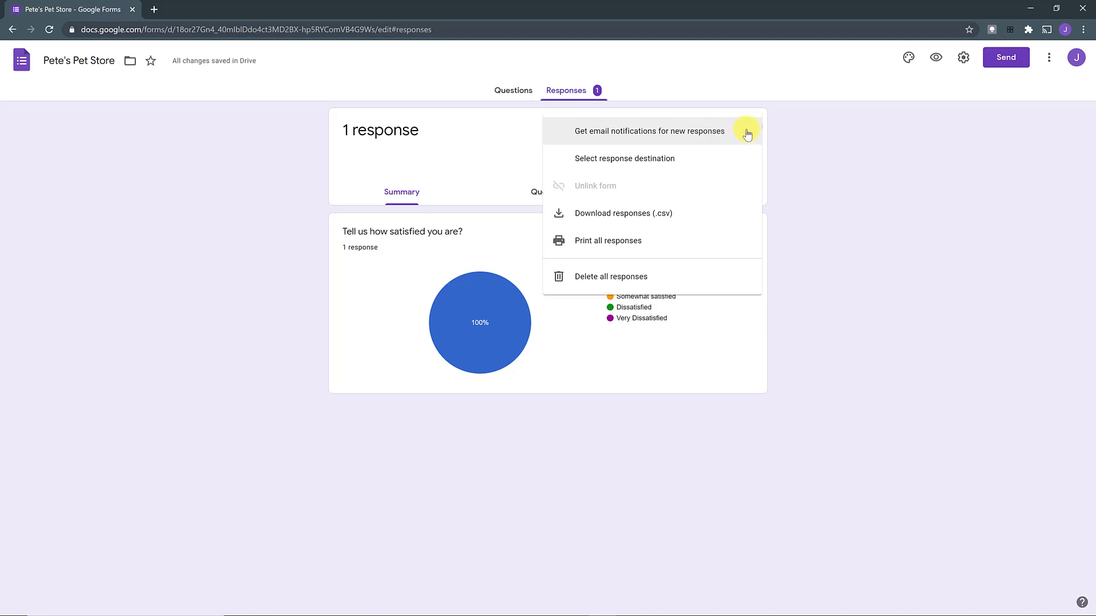
left_click(827, 142)
- Create a new linked spreadsheet named "Pete's Pet Store (Responses)" for the form's responses
left_click(720, 132)
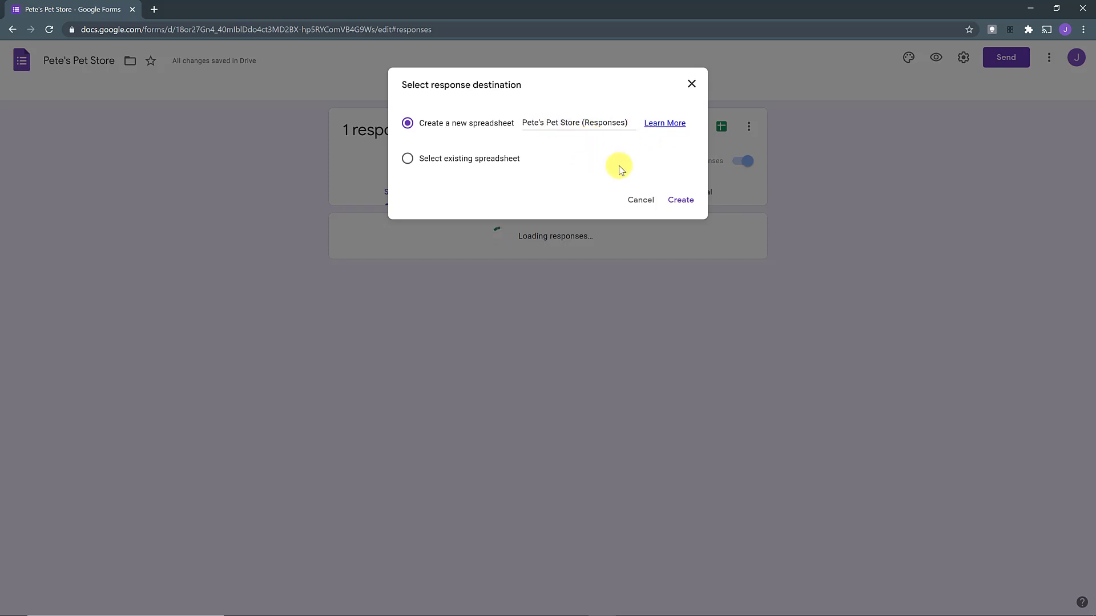
left_click(682, 201)
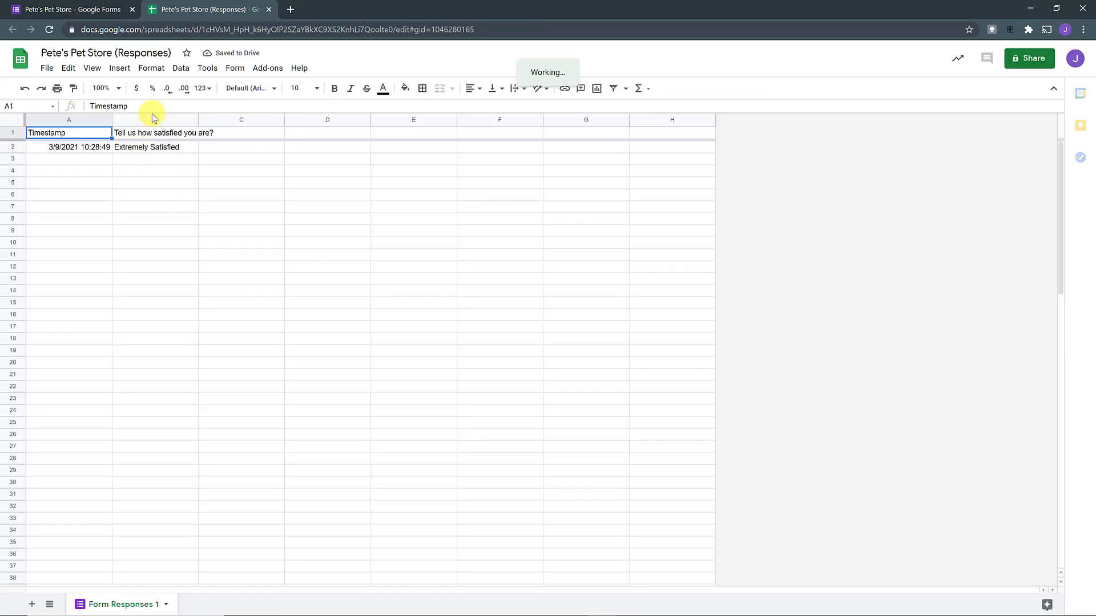
- Close the responses spreadsheet, return to the form's questions, and change the satisfaction question's type to Checkboxes
left_click(270, 10)
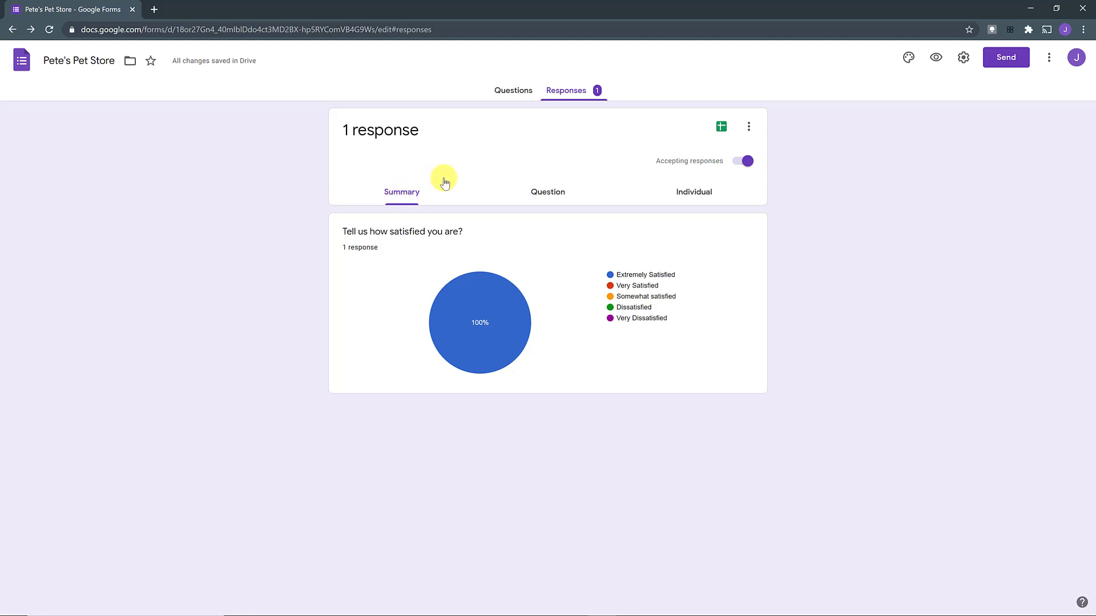
left_click(517, 90)
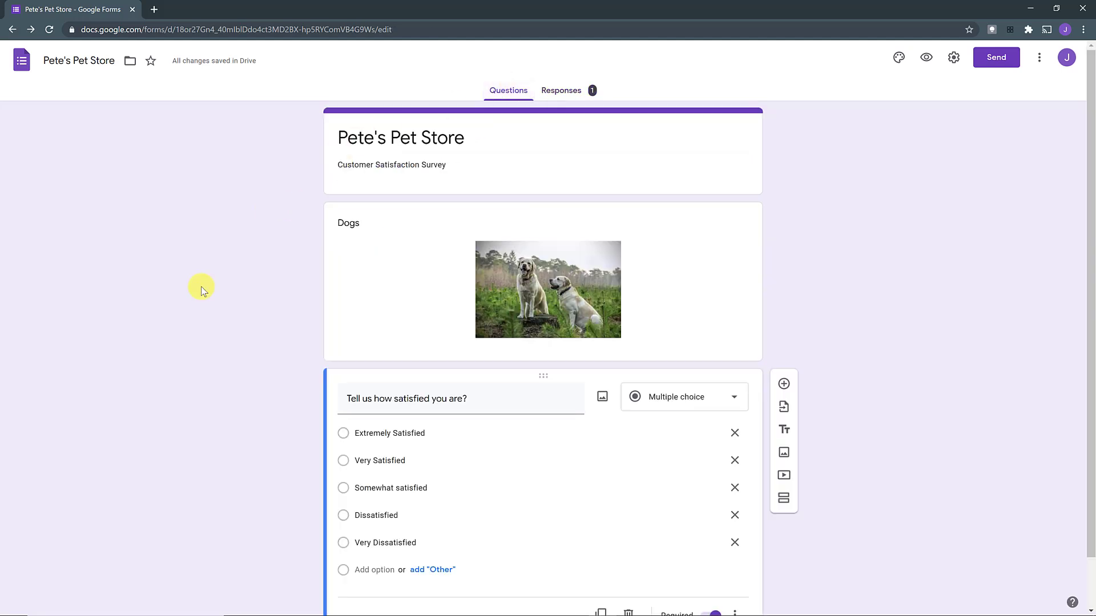
scroll(230, 317, "down", 1)
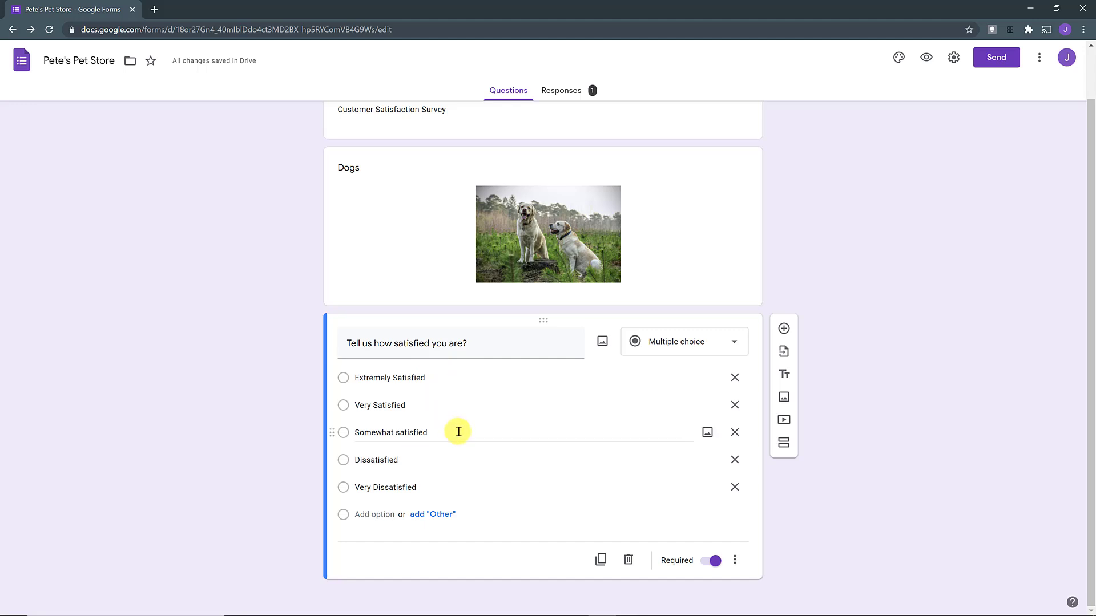
left_click(680, 353)
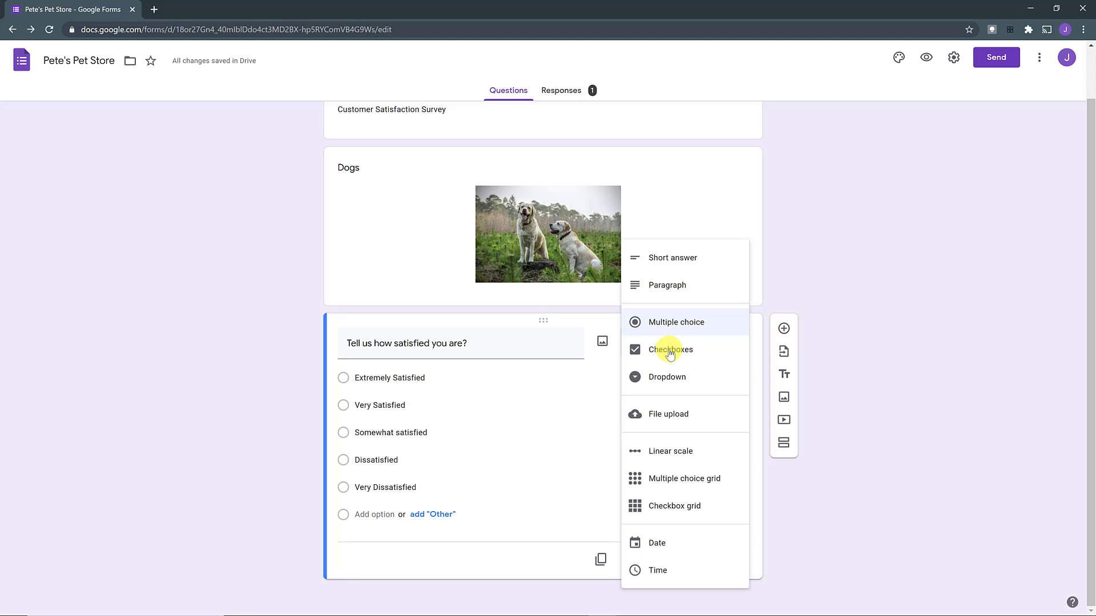
left_click(670, 354)
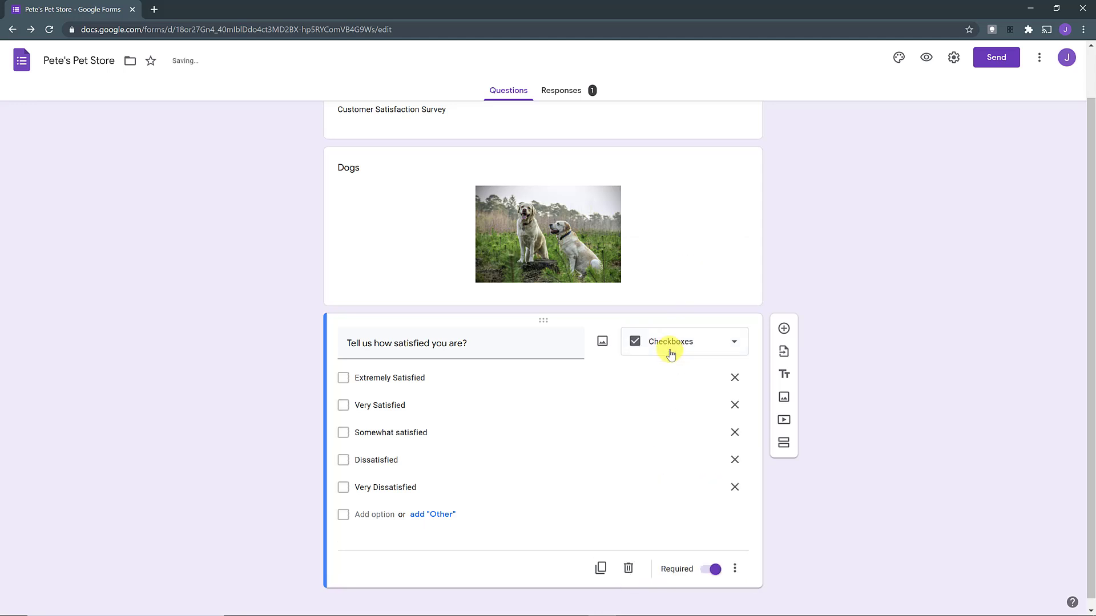
- Preview the form, tick and untick Extremely Satisfied and Very Satisfied, and leave the preview without submitting
left_click(925, 57)
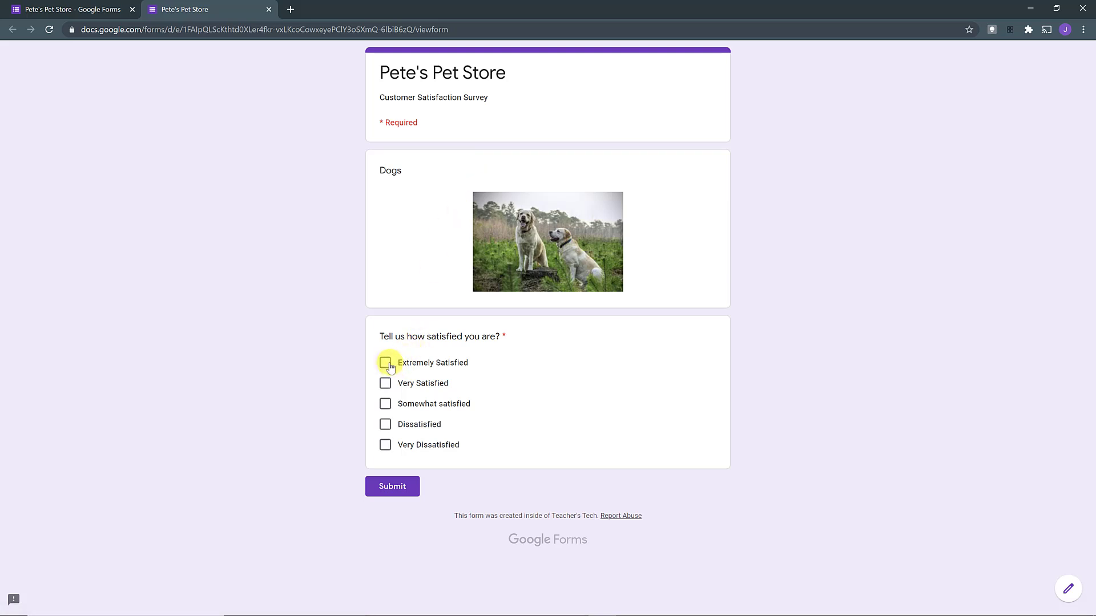
left_click(385, 363)
left_click(386, 383)
left_click(386, 383)
left_click(385, 363)
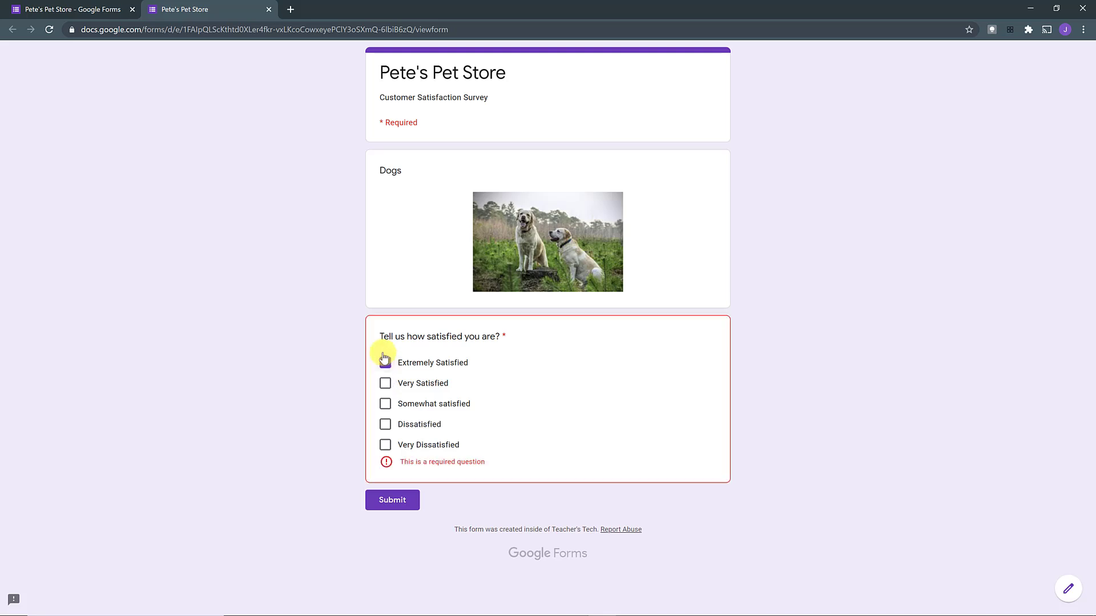
left_click(269, 9)
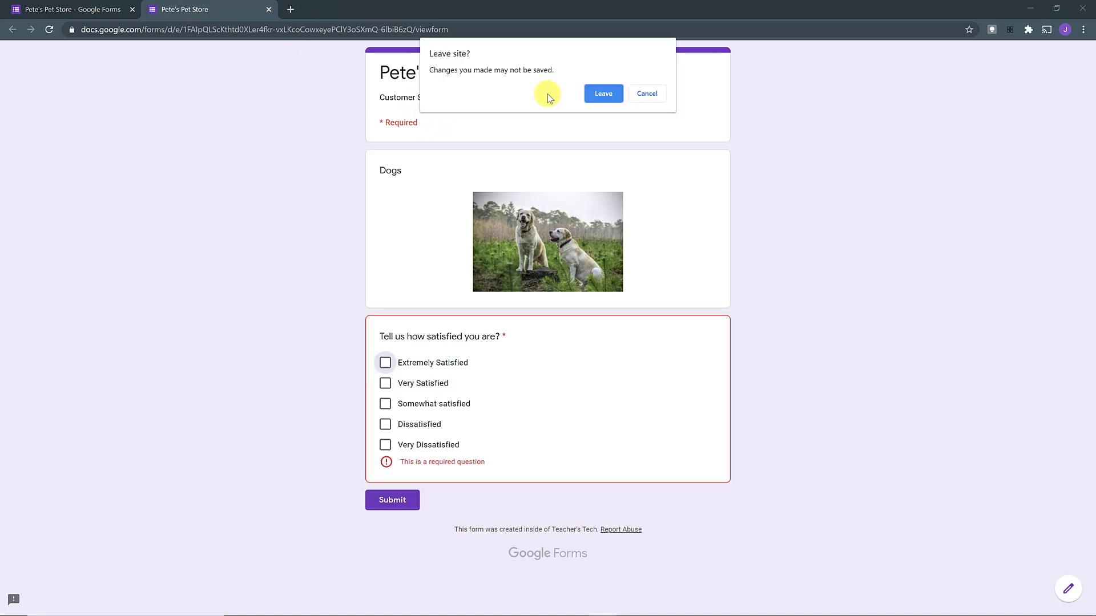
left_click(603, 95)
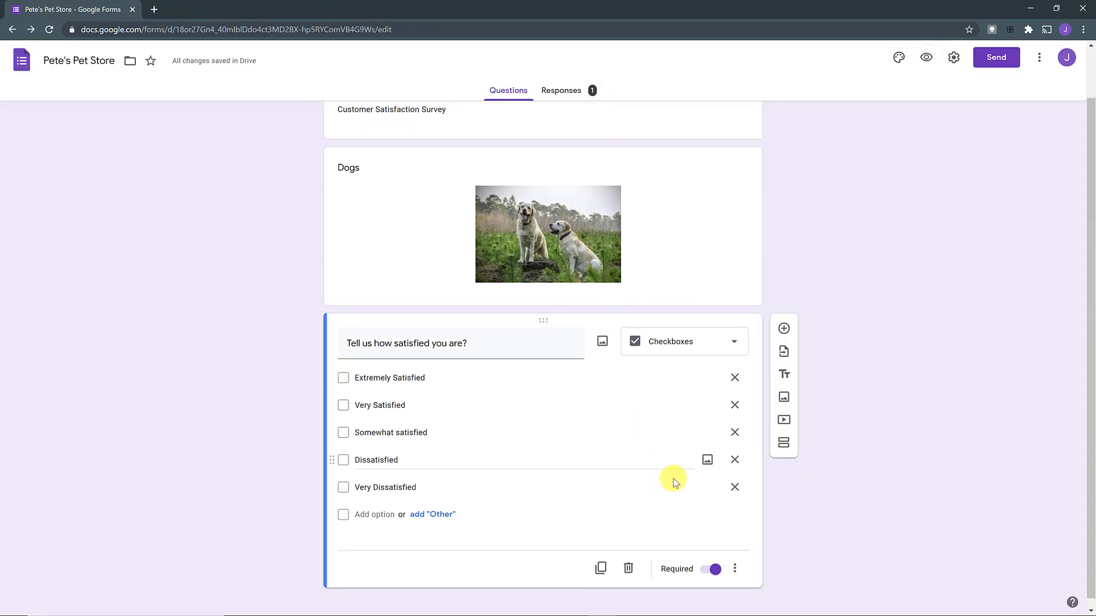
- Turn on response validation for the satisfaction question and check its selection rule, number and custom error text settings
left_click(734, 572)
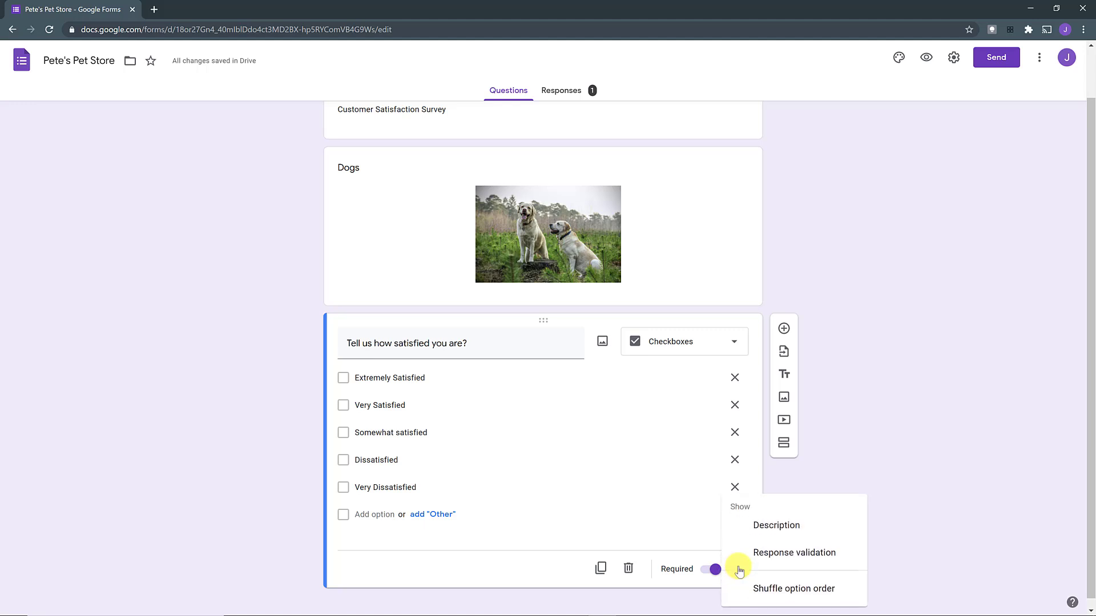
left_click(770, 556)
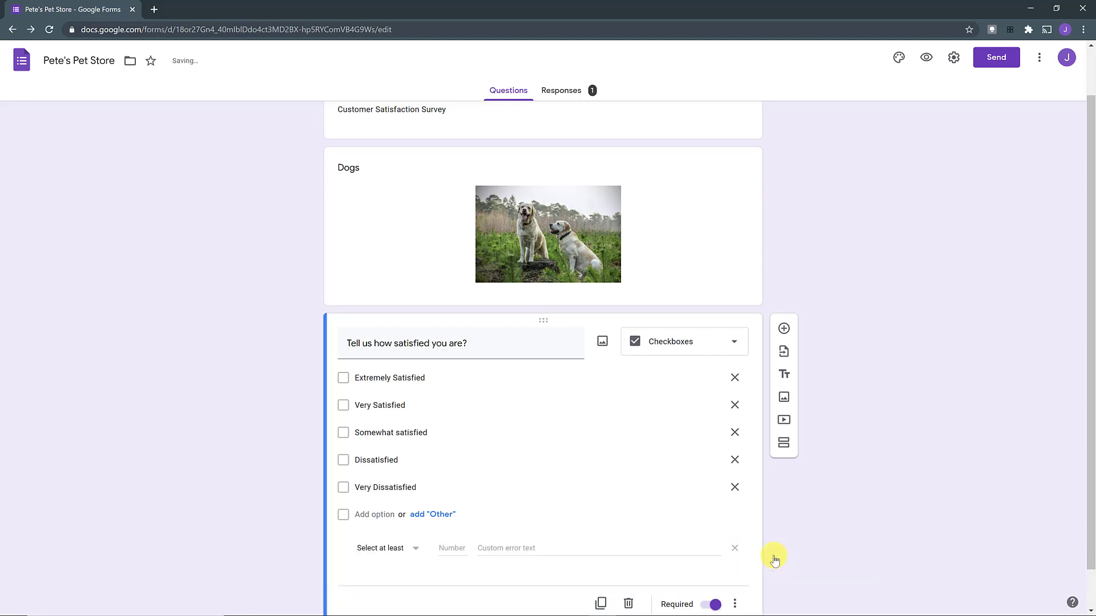
scroll(303, 515, "down", 1)
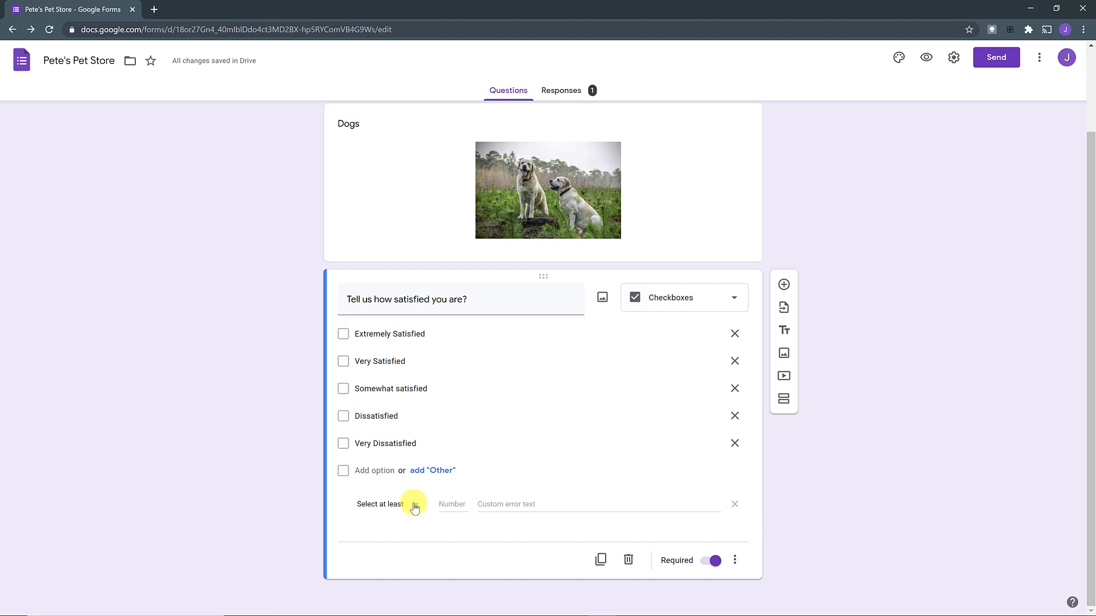
left_click(415, 505)
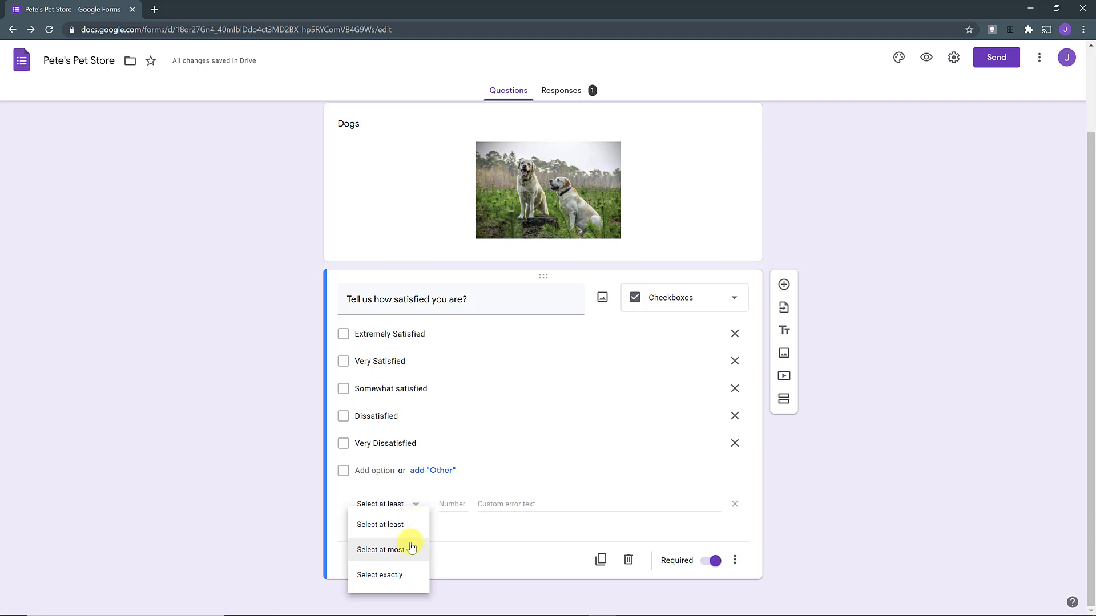
left_click(454, 506)
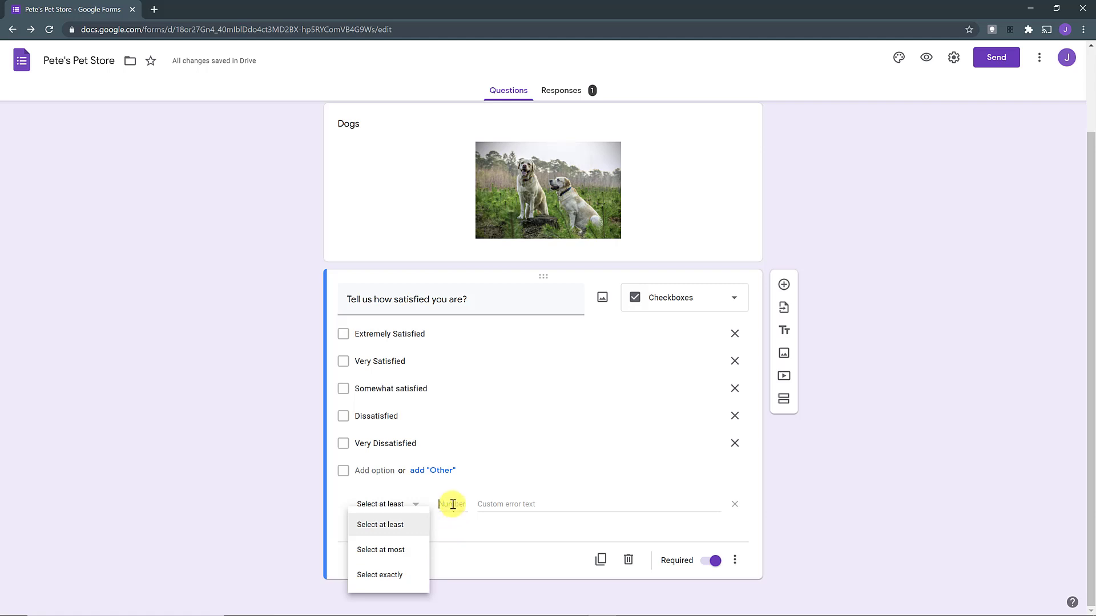
left_click(515, 506)
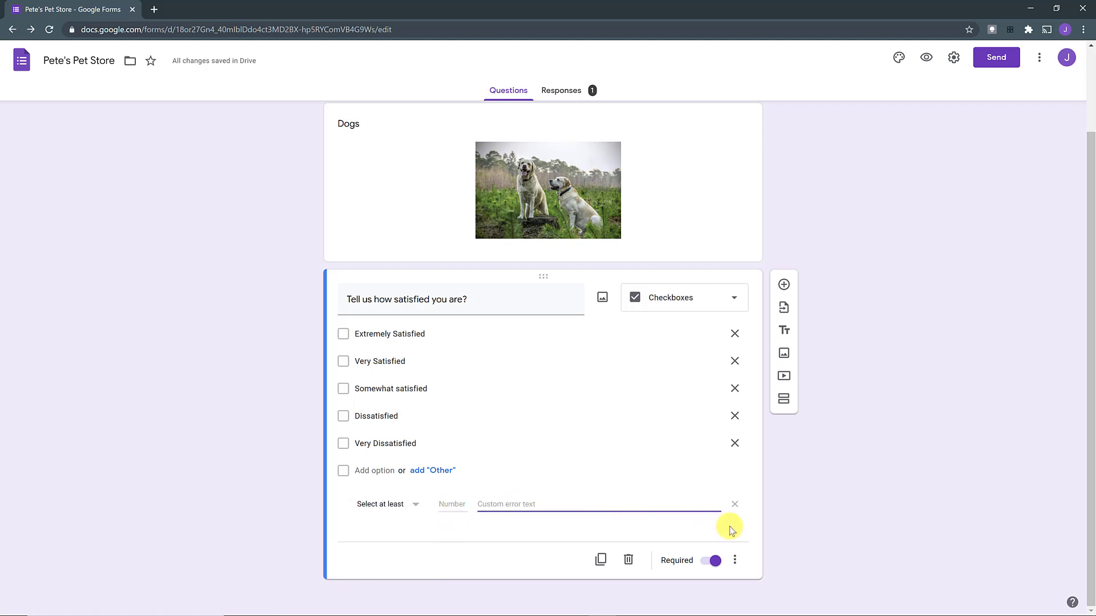
- Turn shuffled option order on and off again, and remove response validation from the satisfaction question
left_click(735, 560)
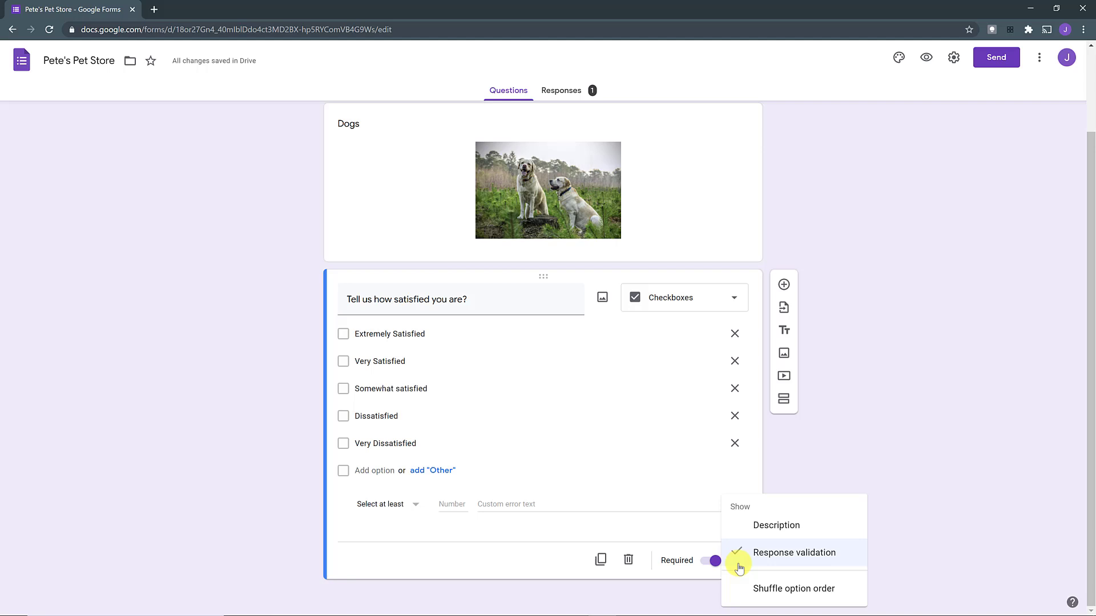
left_click(772, 590)
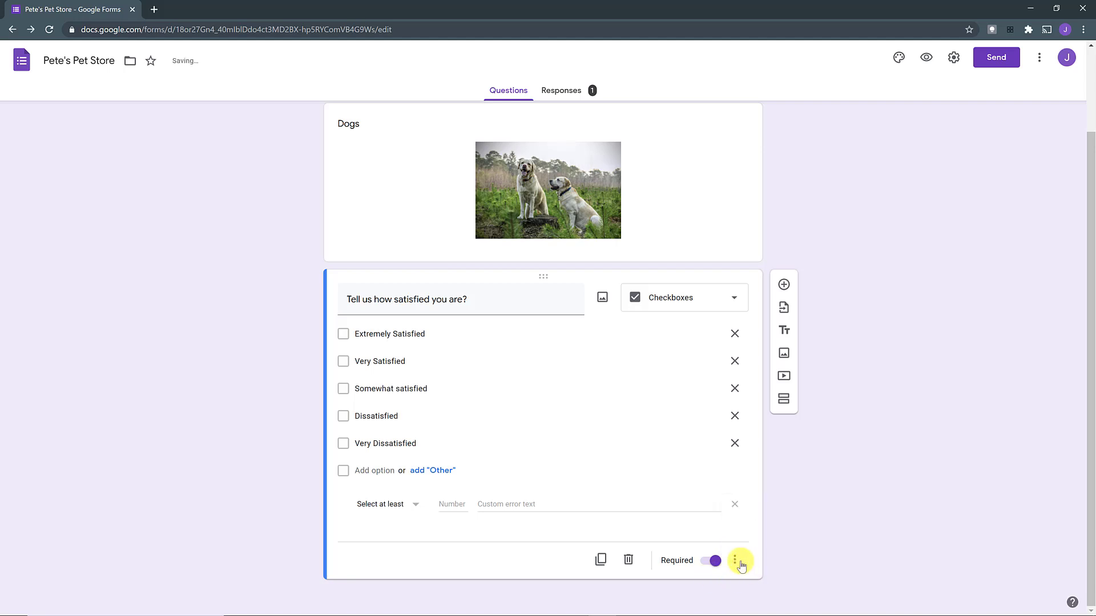
left_click(740, 564)
left_click(753, 587)
left_click(742, 563)
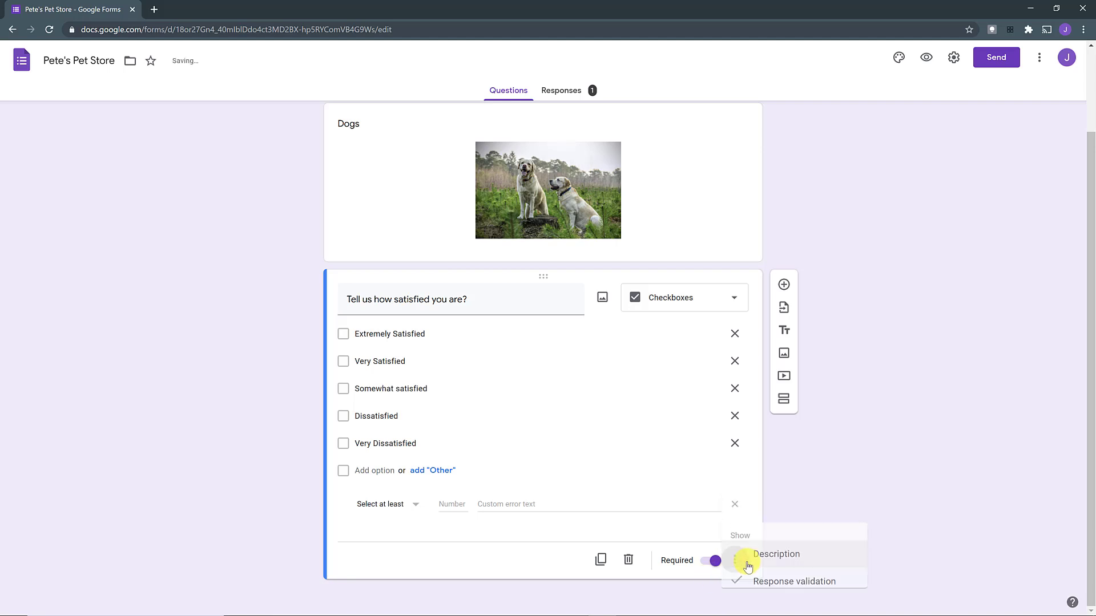
left_click(760, 553)
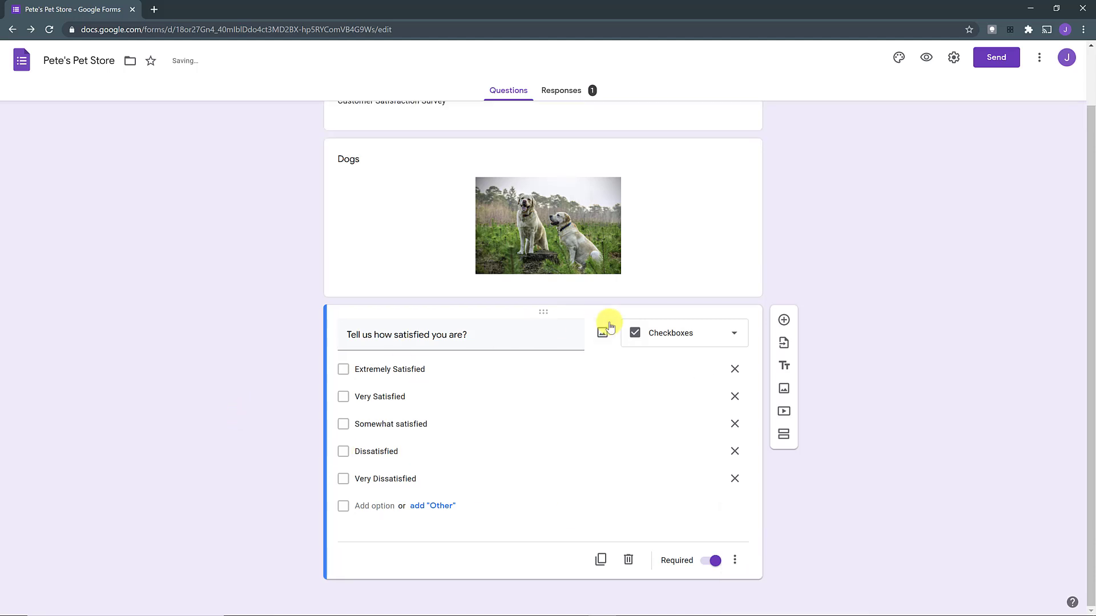
- Change the satisfaction question's type to Dropdown and check which additional options it offers
left_click(674, 333)
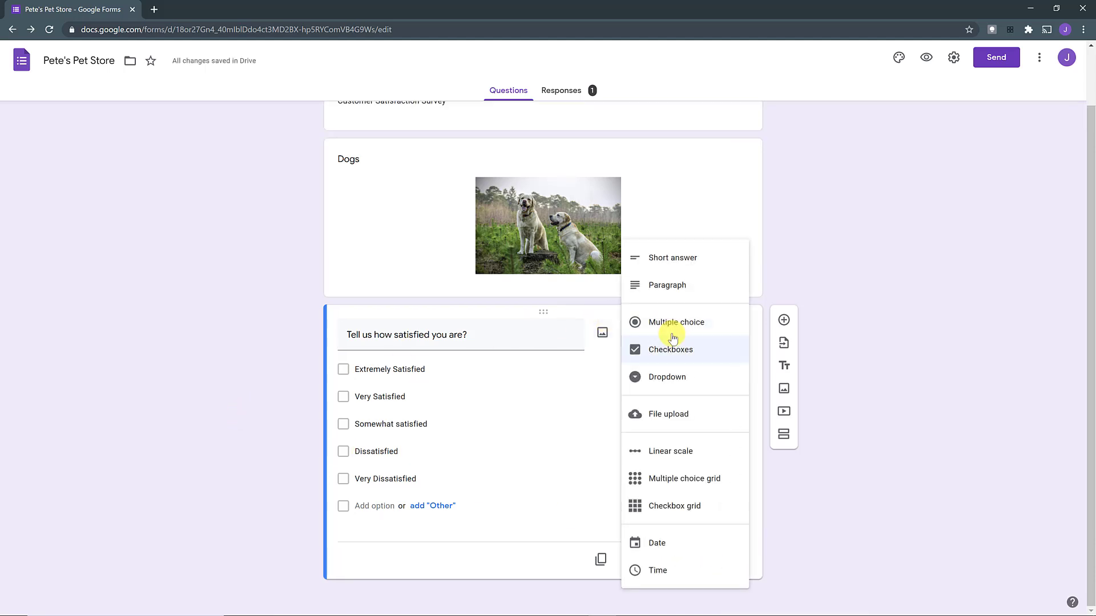
left_click(668, 378)
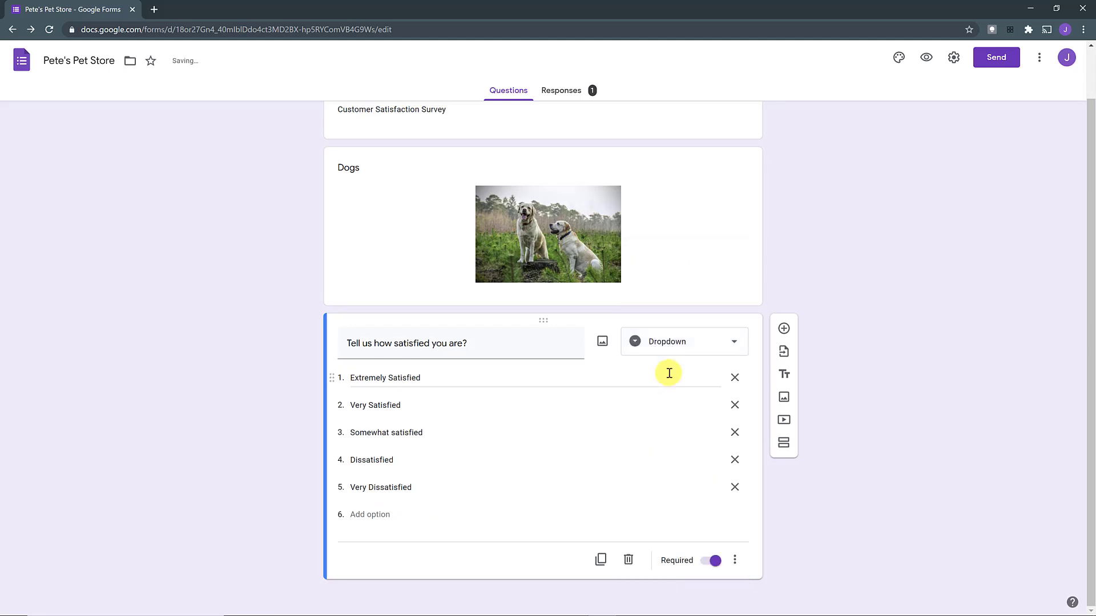
left_click(735, 560)
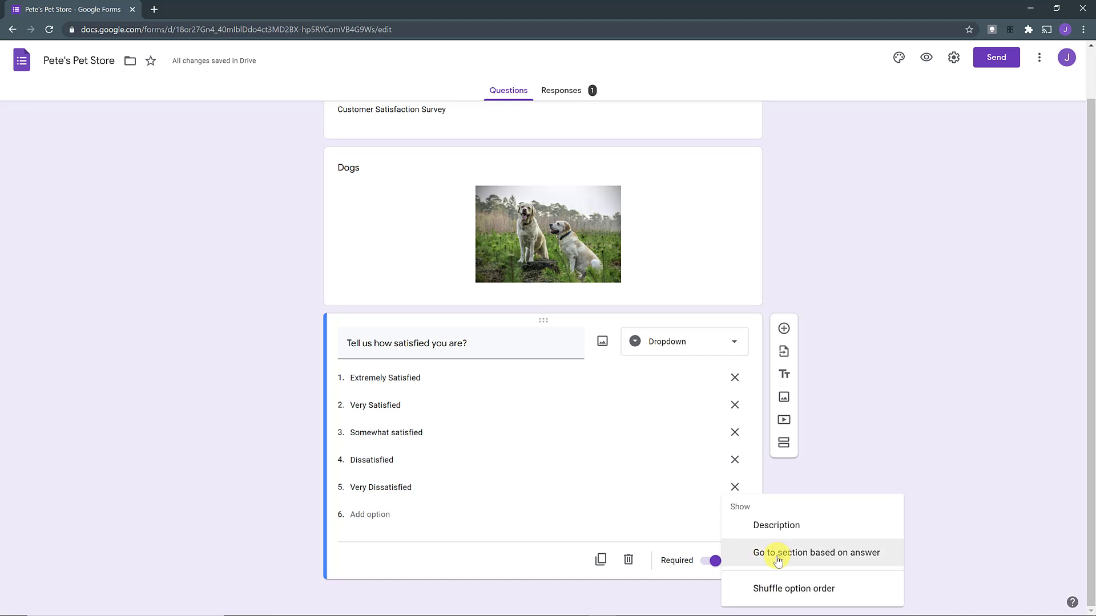
left_click(859, 386)
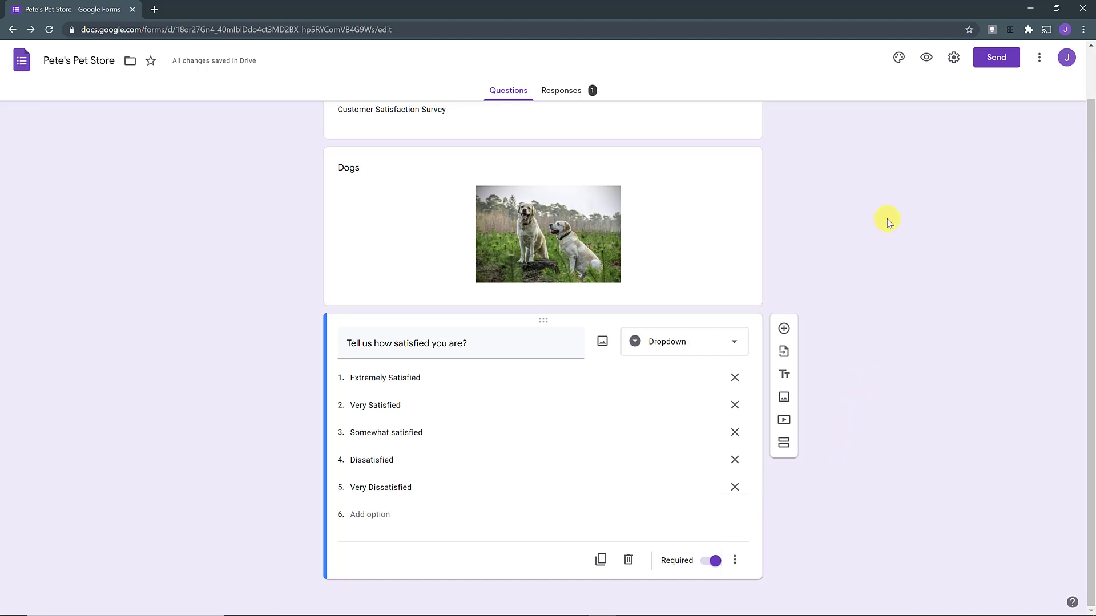
- Preview the form, look through the satisfaction dropdown's choices without selecting one, and close the preview
left_click(926, 57)
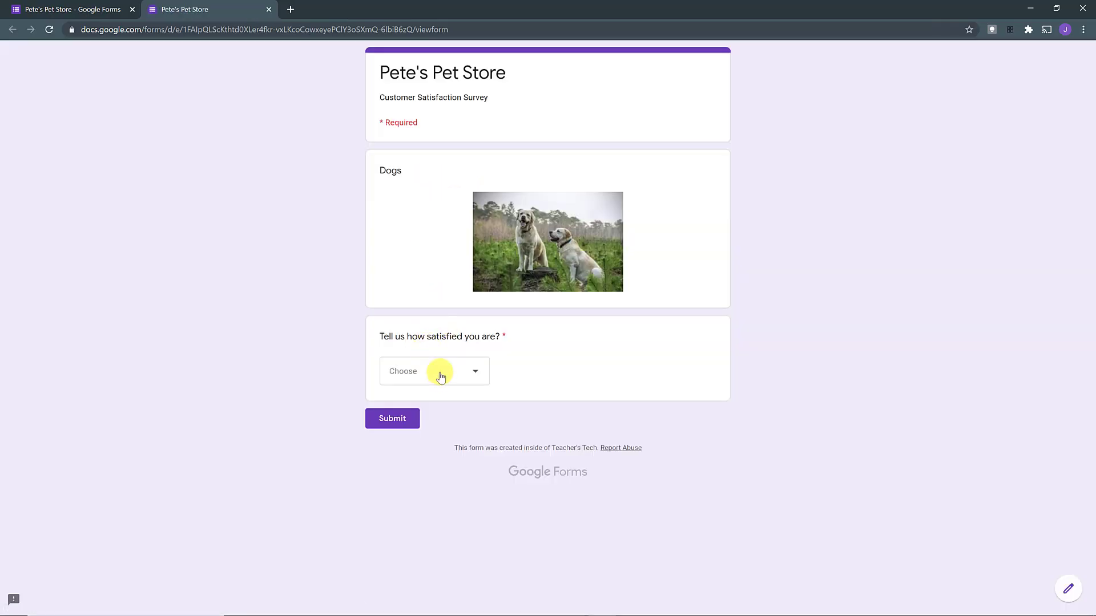
left_click(438, 373)
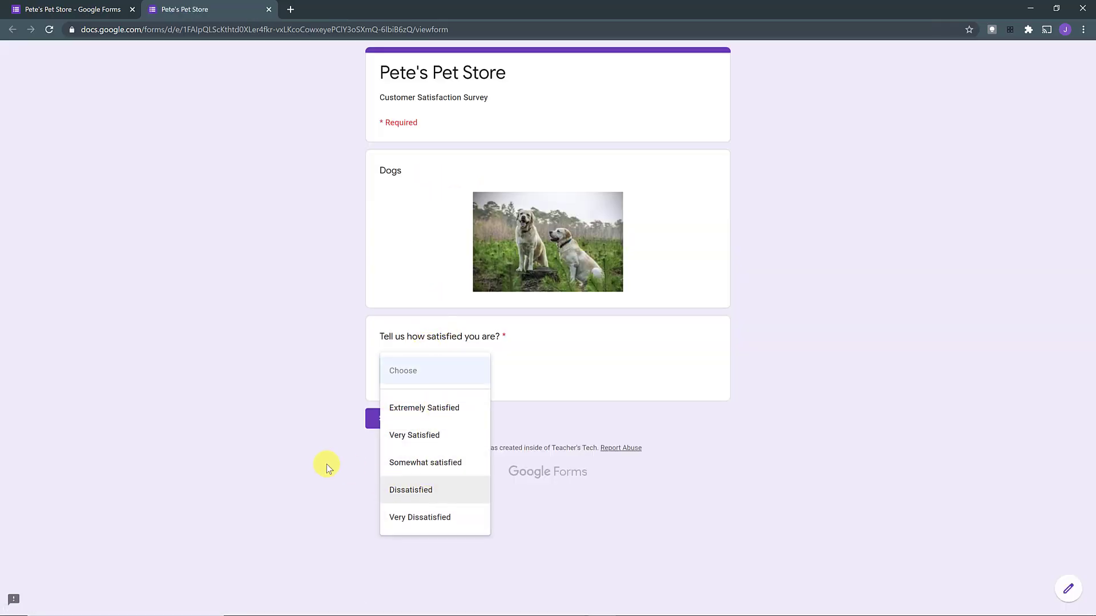
left_click(302, 379)
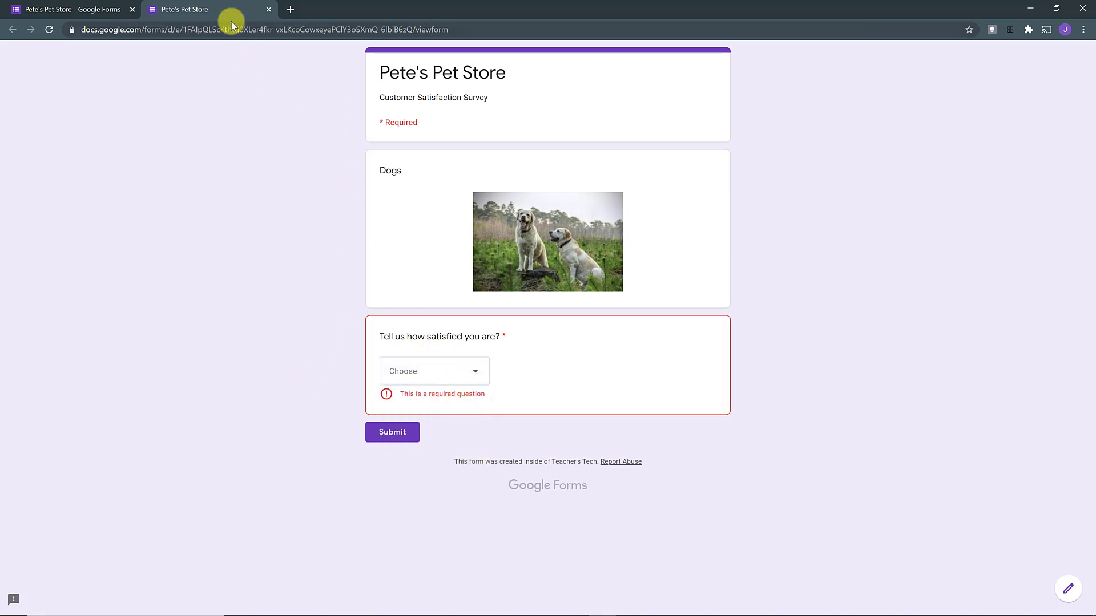
left_click(269, 10)
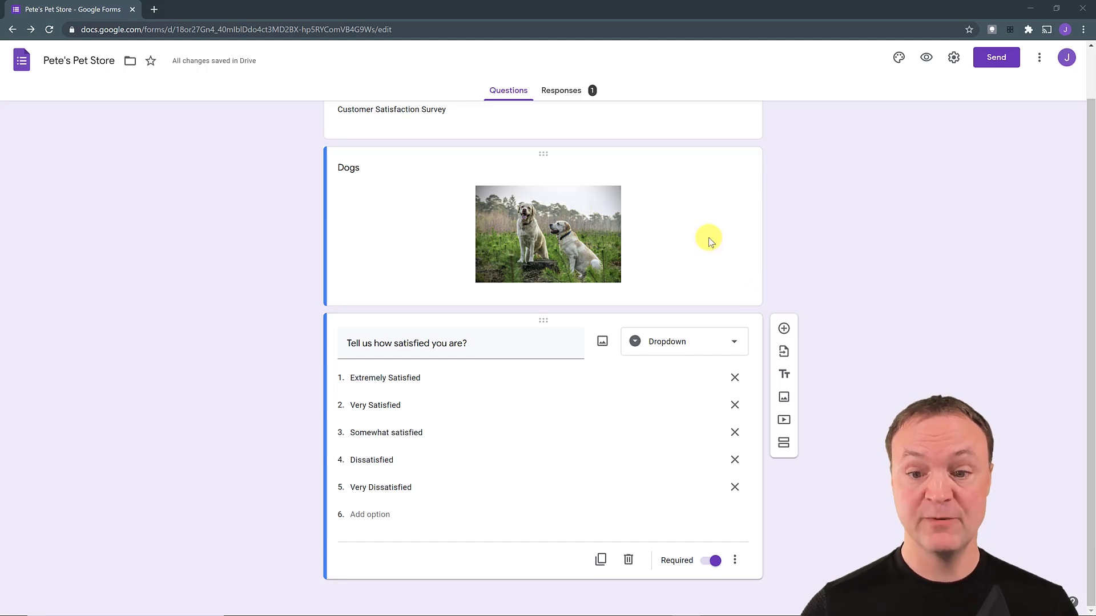
- Add a Paragraph question reading "What did you like best about your experience?" and check it in the form preview
left_click(783, 329)
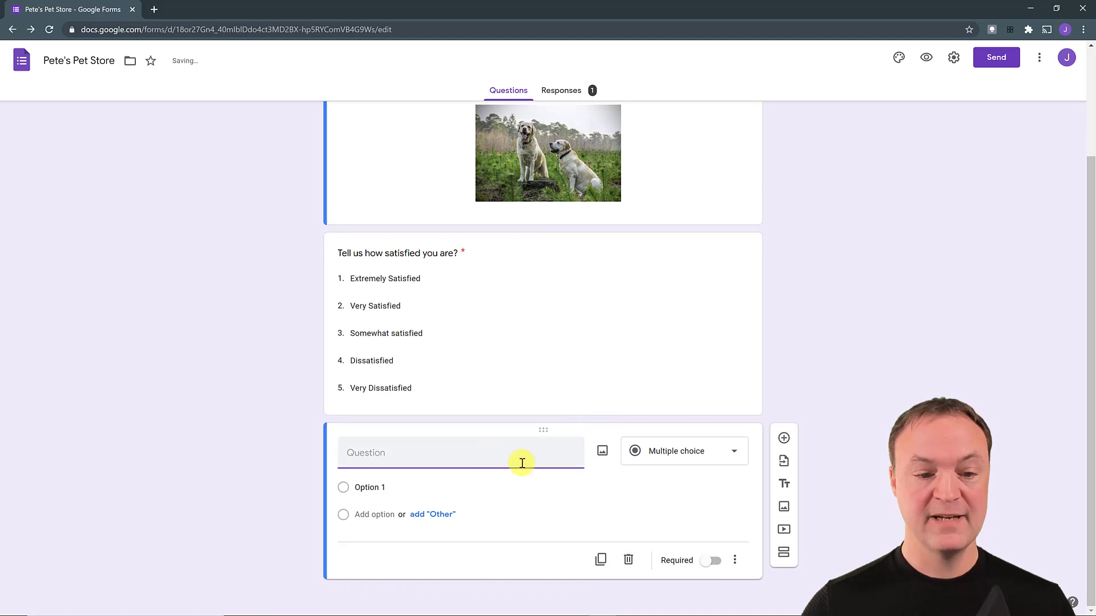
left_click(683, 458)
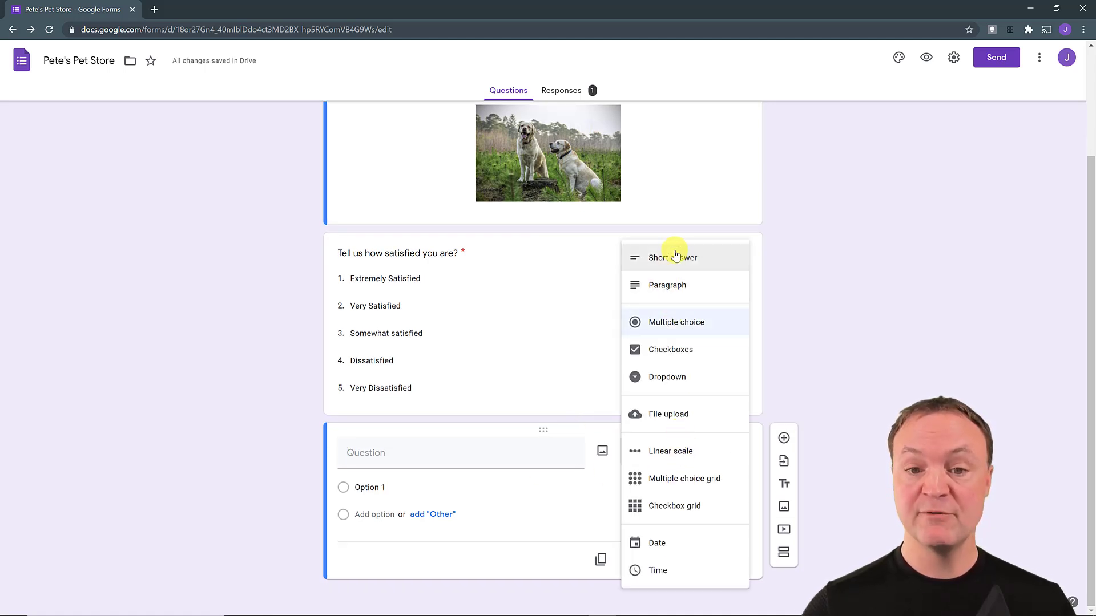
left_click(672, 289)
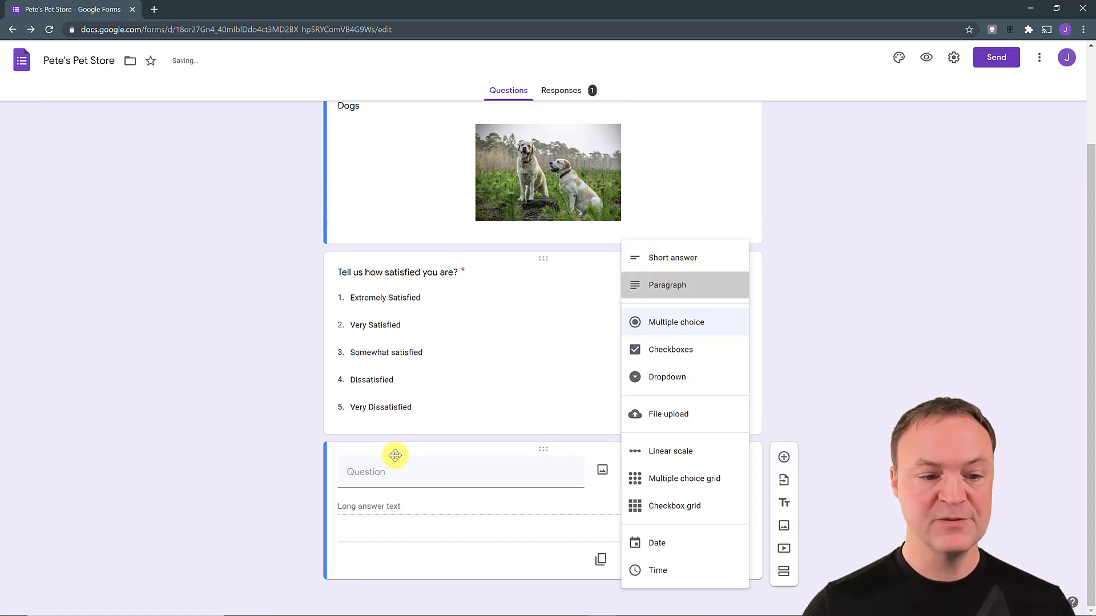
left_click(369, 473)
type("What did you like best about your experience?")
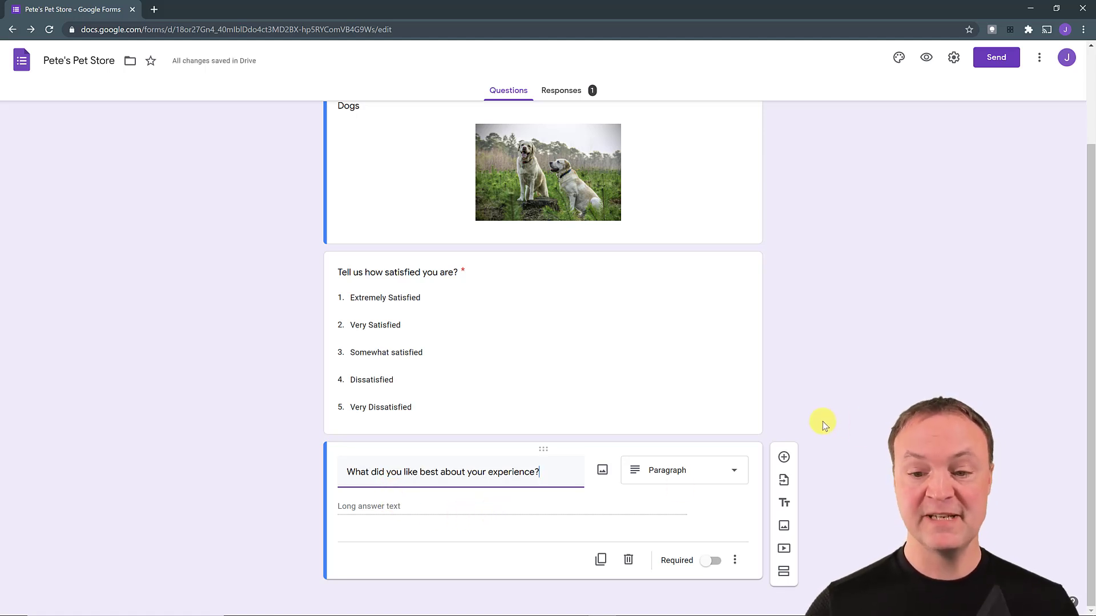
left_click(926, 57)
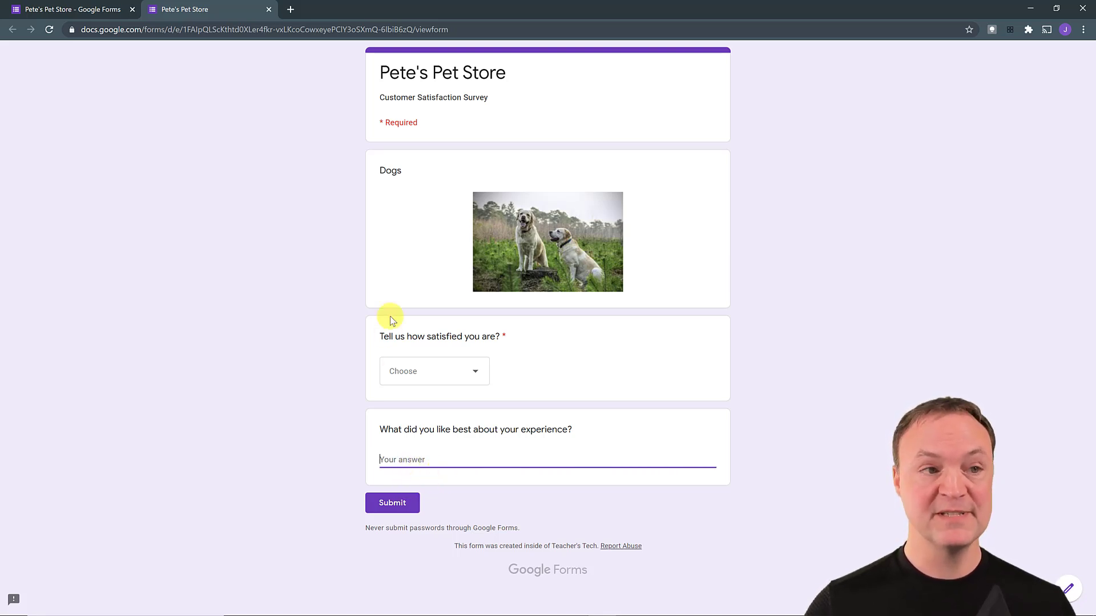
left_click(269, 9)
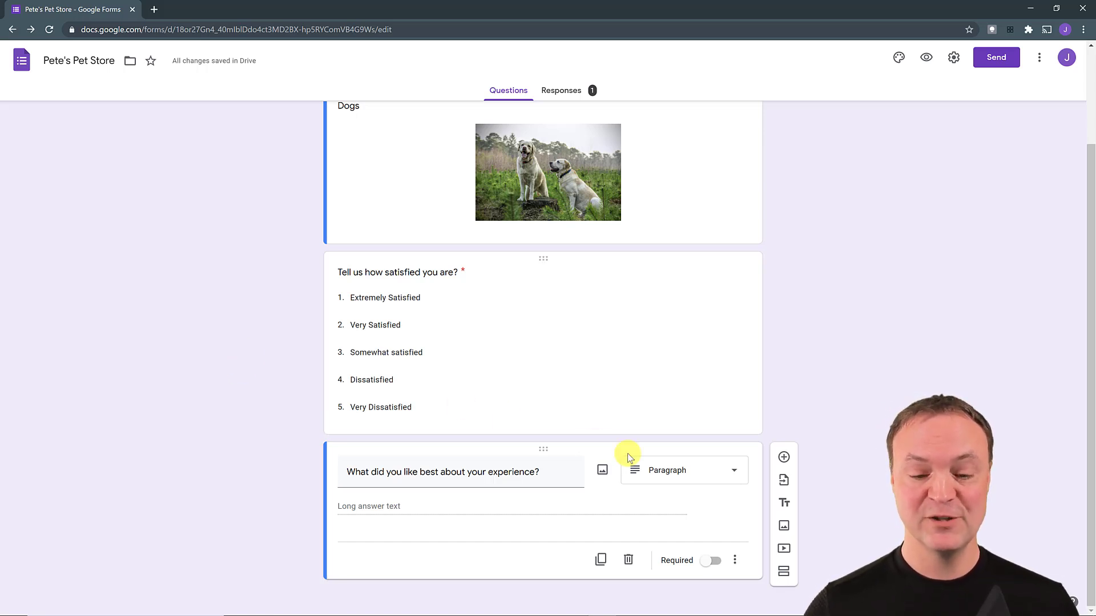
- Add a new question after the experience question and set its type to Linear scale
left_click(783, 459)
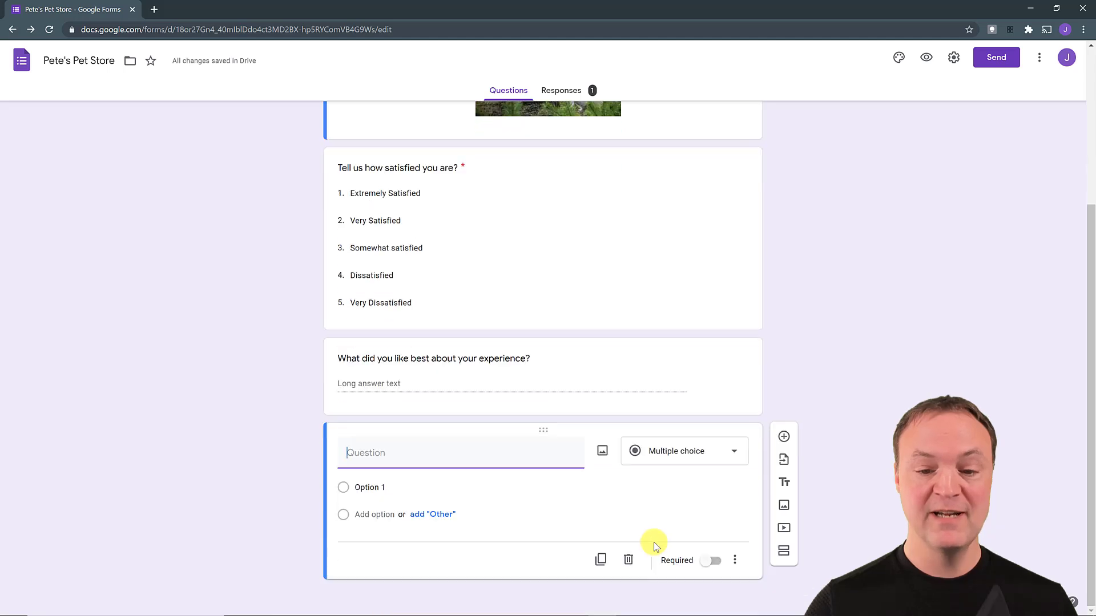
left_click(714, 456)
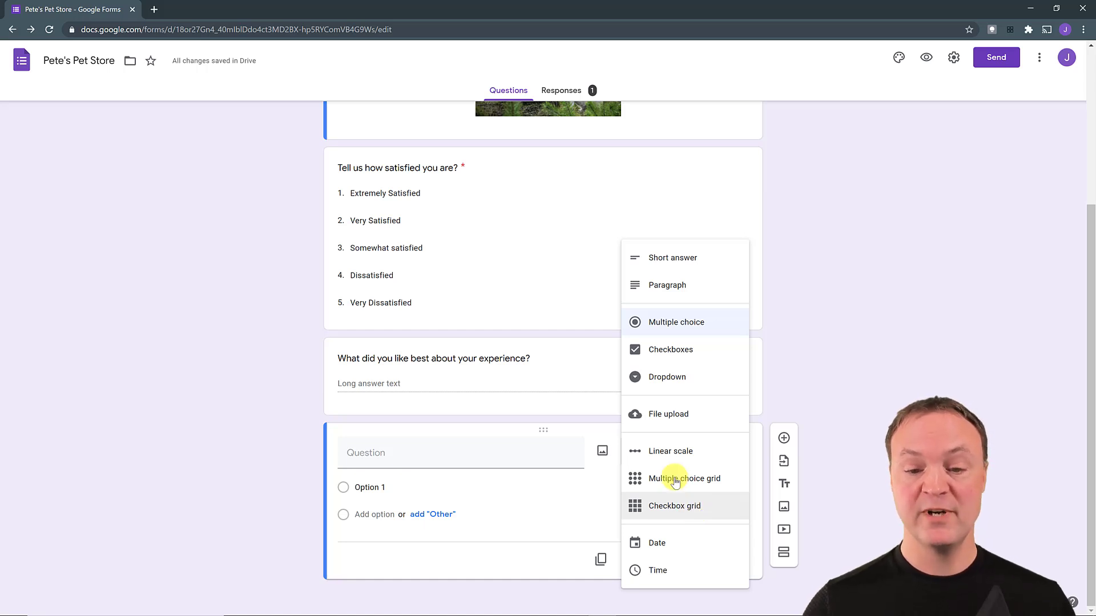
left_click(668, 451)
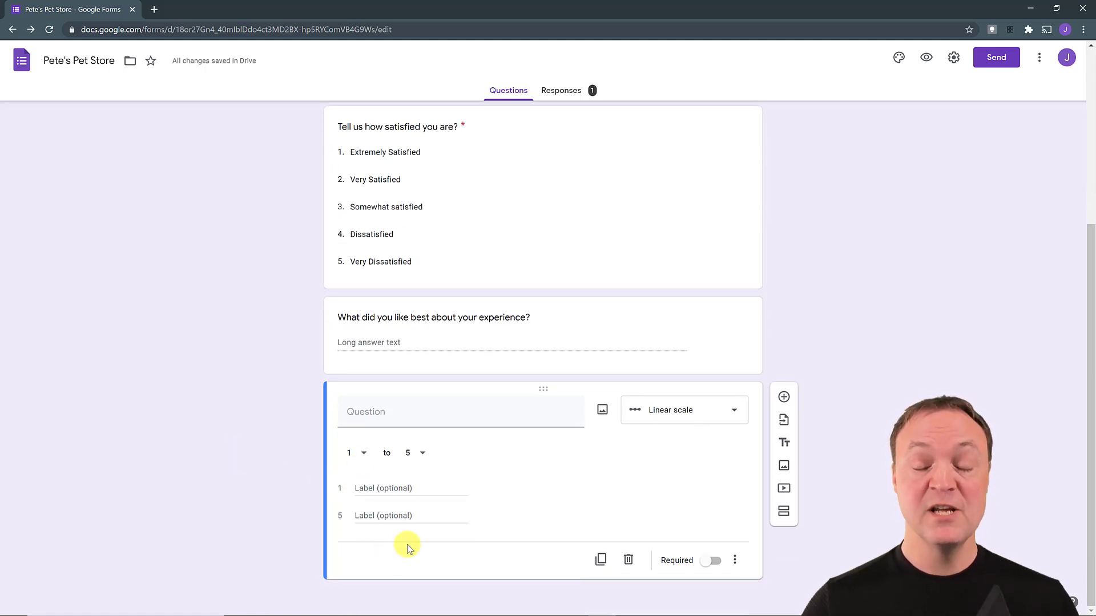
- Return to the forms home page and create a new form from the Event Feedback template
left_click(23, 66)
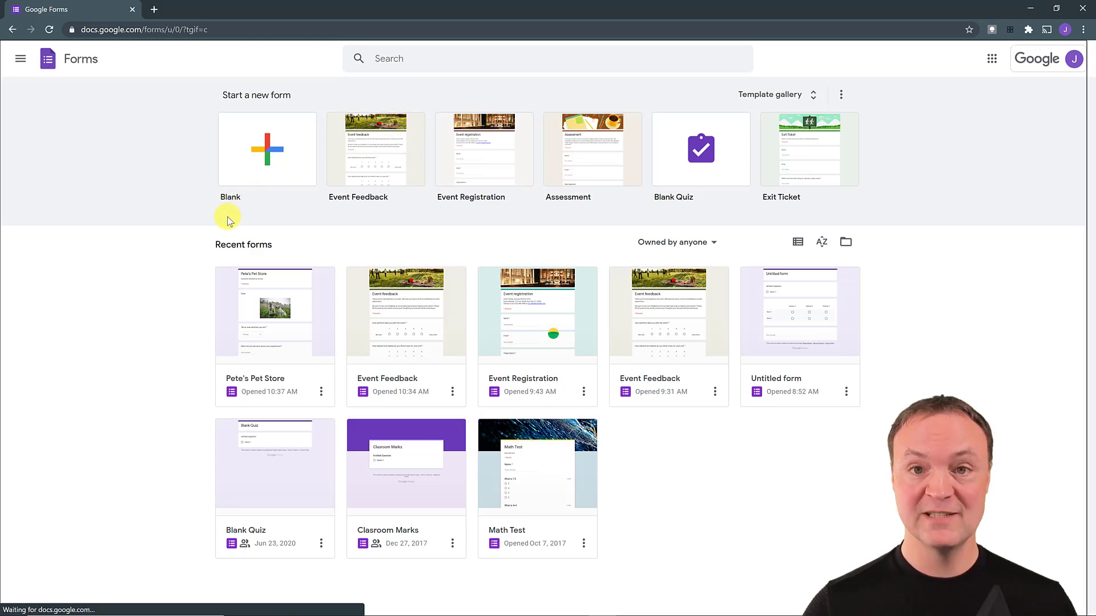
left_click(360, 149)
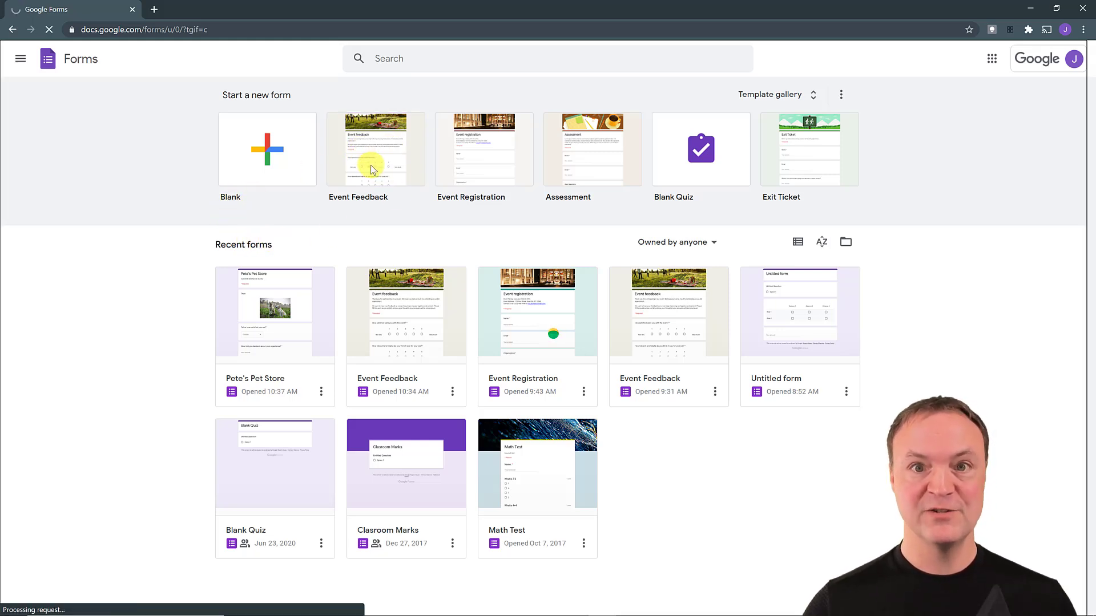
scroll(170, 329, "down", 2)
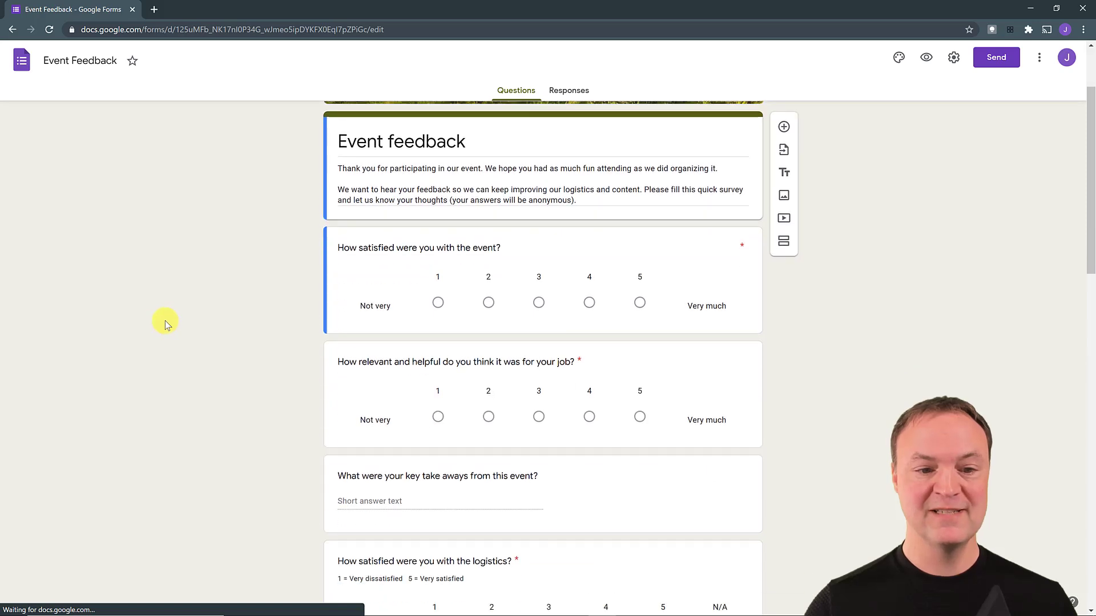
- Open the event satisfaction and job relevance questions in turn and examine their linear scale ranges and labels
left_click(573, 277)
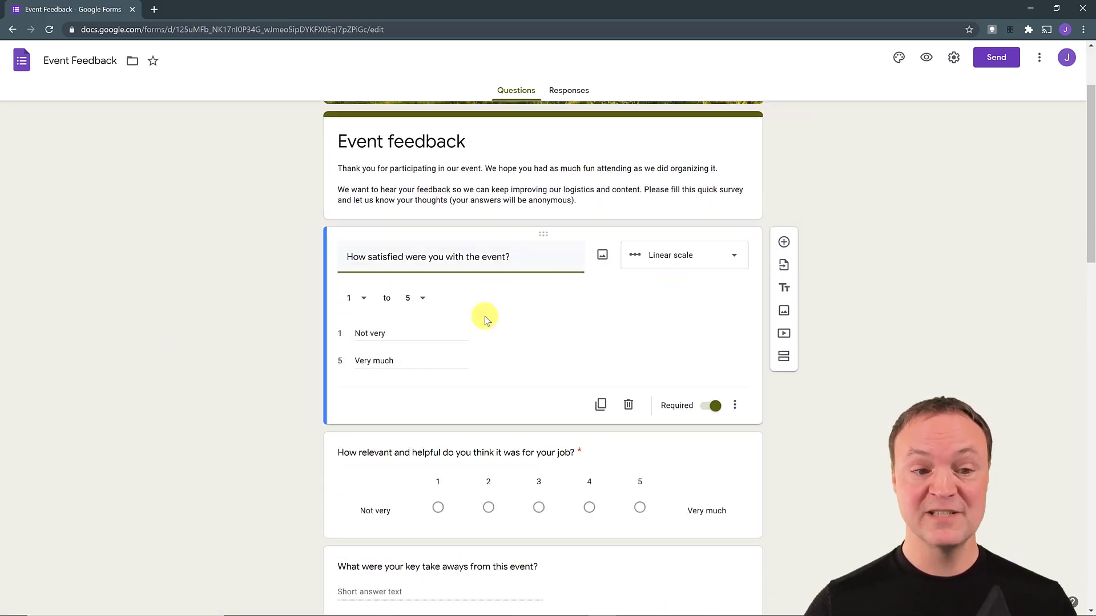
left_click(267, 341)
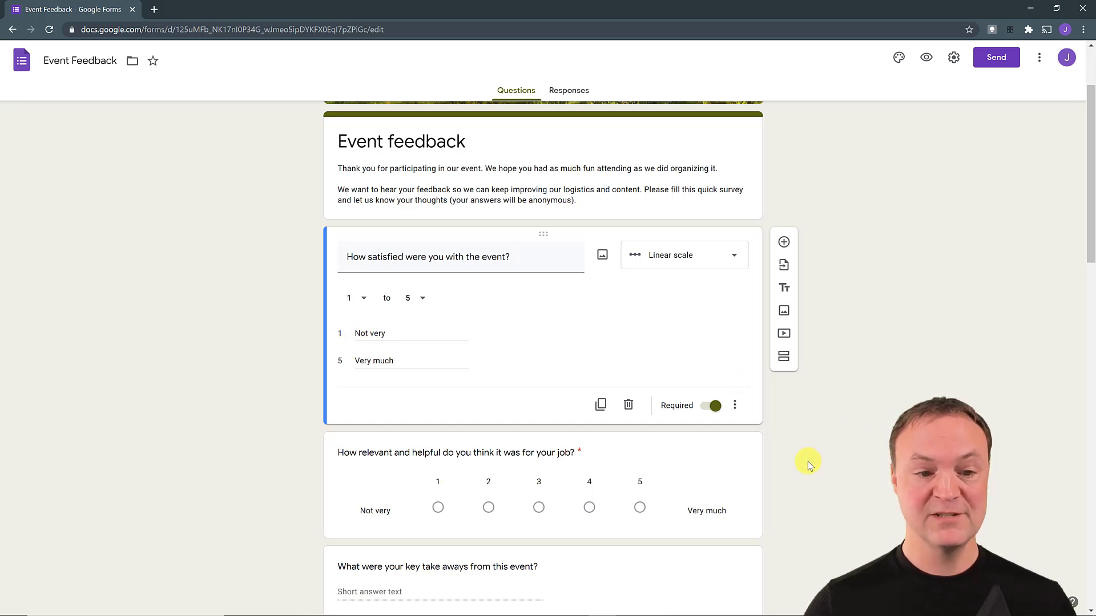
scroll(634, 482, "down", 4)
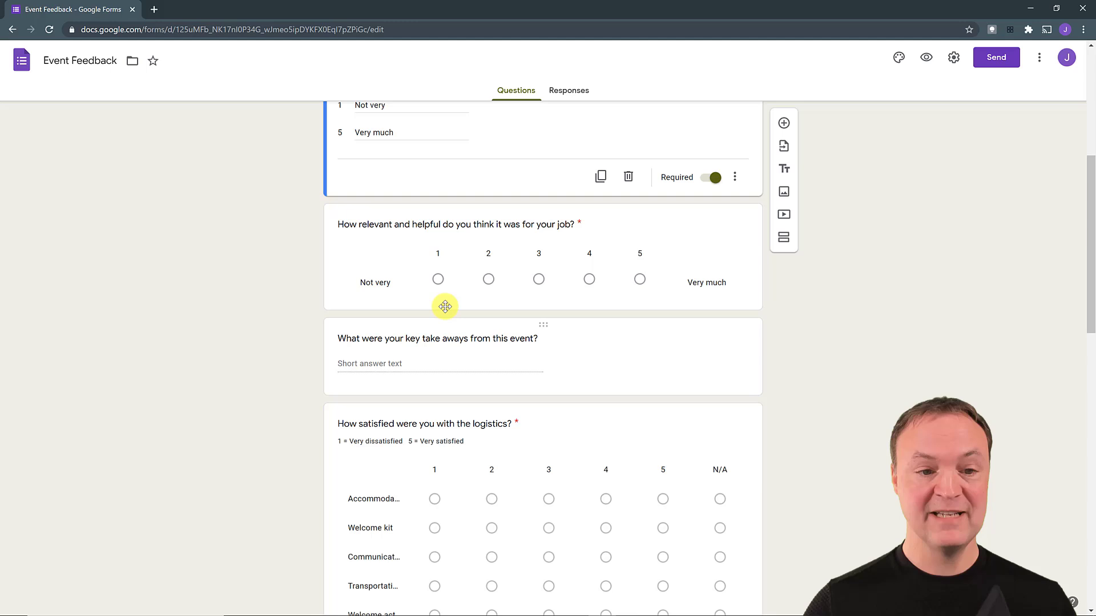
left_click(385, 257)
scroll(308, 286, "up", 1)
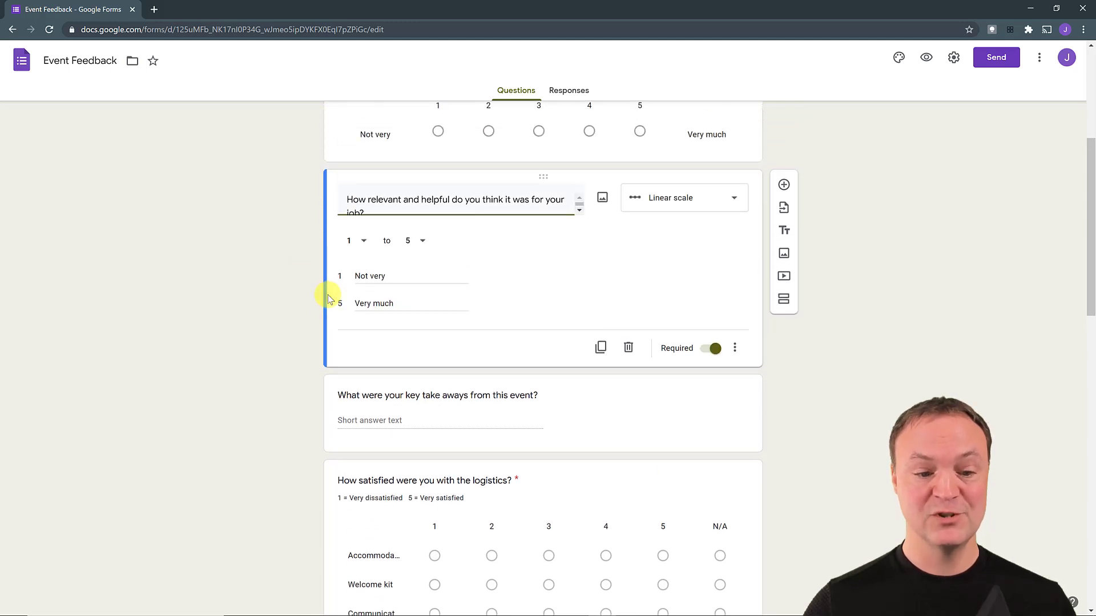
- Open the "How satisfied were you with the logistics?" grid question for editing and add a ninth row
scroll(295, 314, "down", 4)
scroll(295, 312, "down", 1)
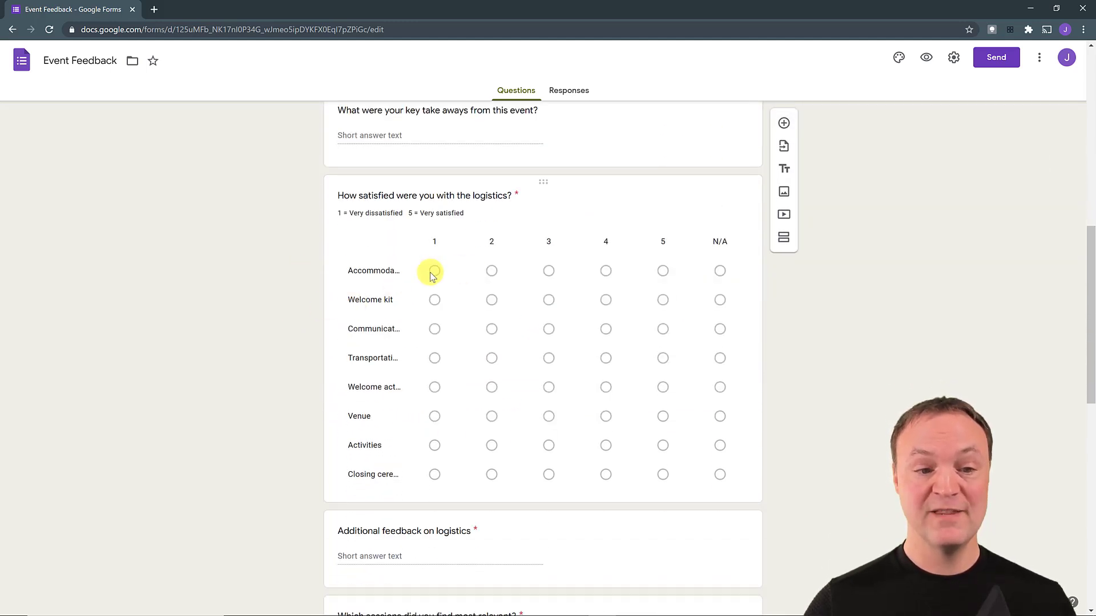
scroll(431, 271, "down", 1)
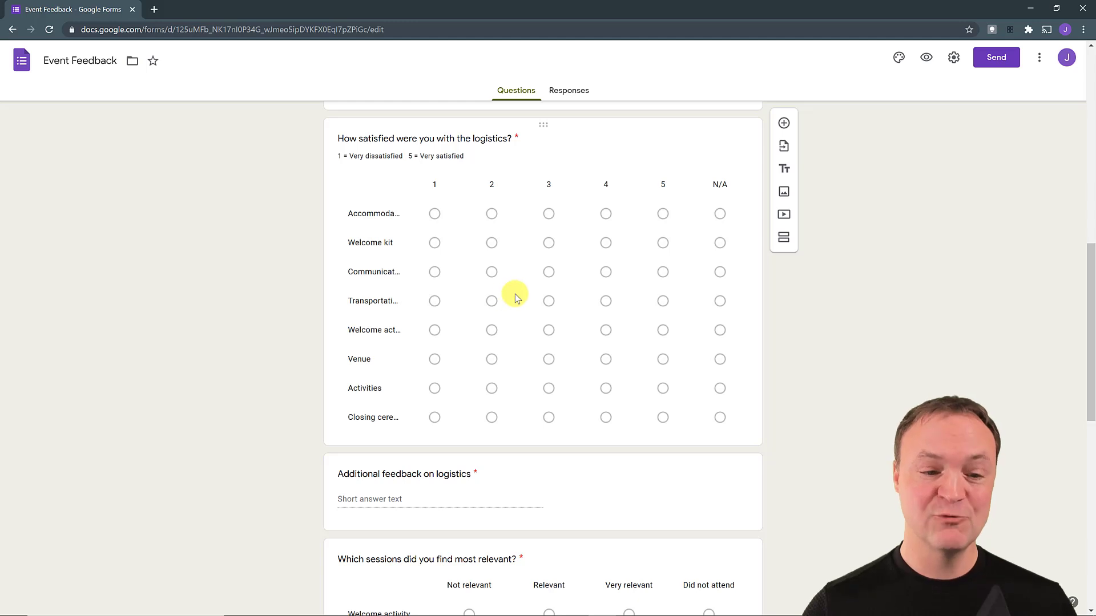
left_click(375, 194)
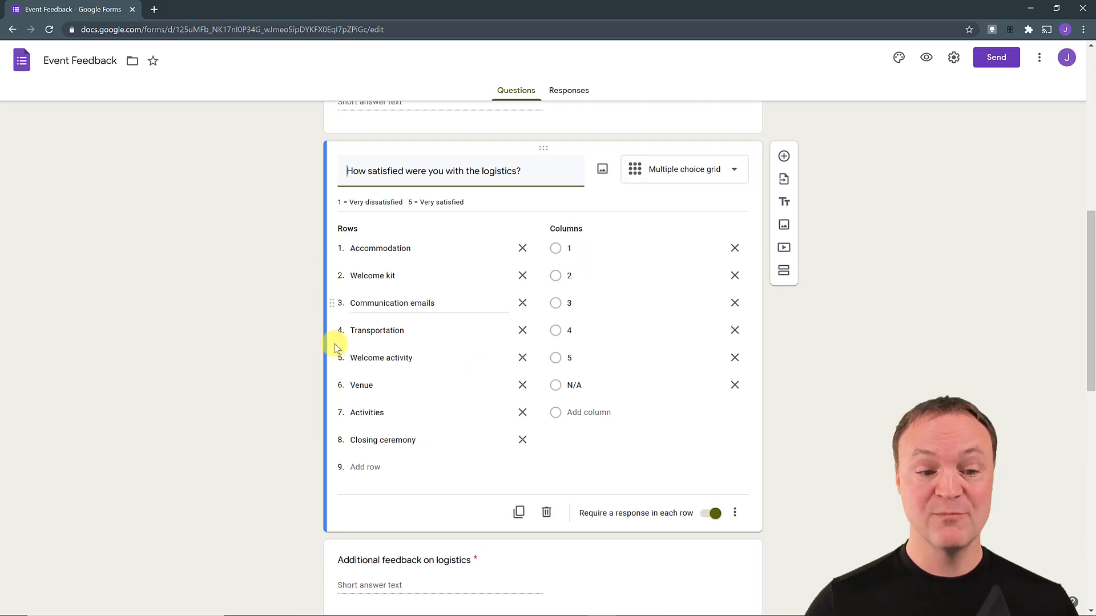
left_click(369, 465)
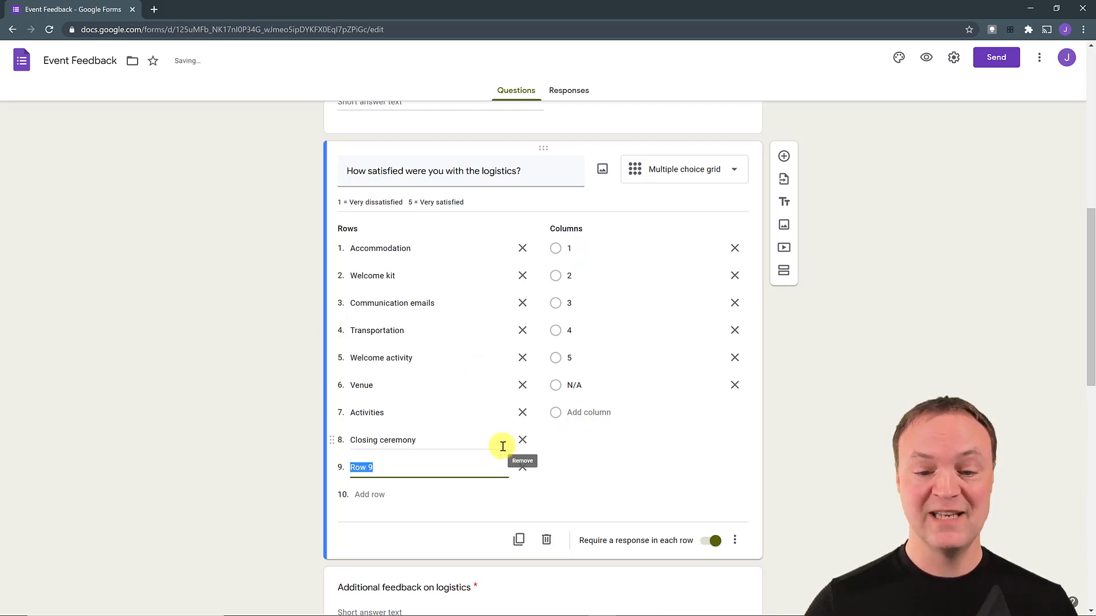
- Open the "Which sessions did you find most relevant?" question and review its multiple choice grid rows and columns
scroll(484, 453, "down", 5)
scroll(485, 461, "down", 3)
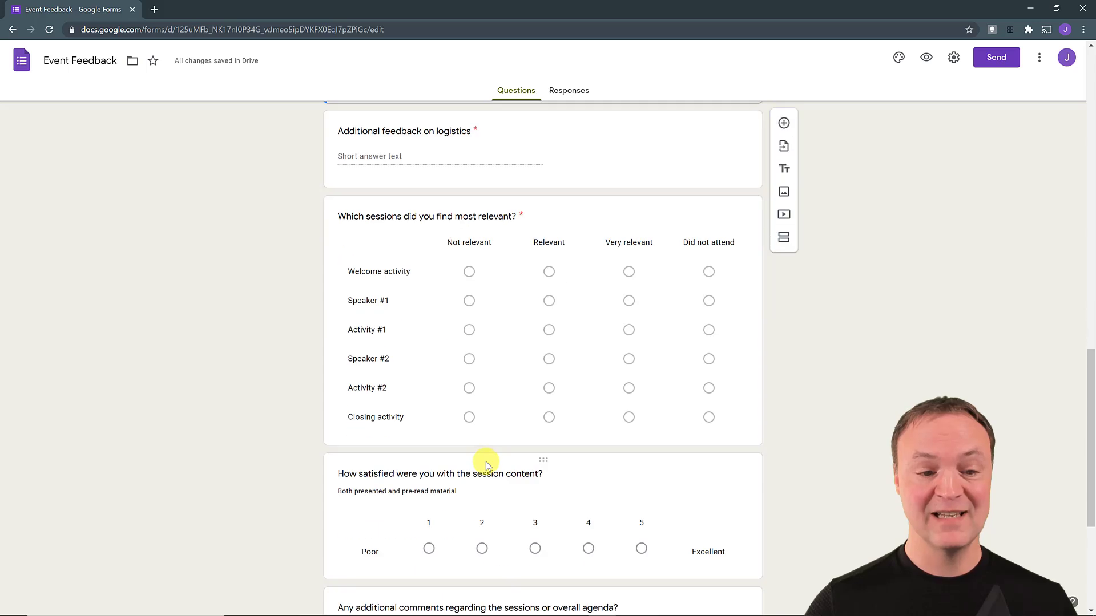
left_click(546, 299)
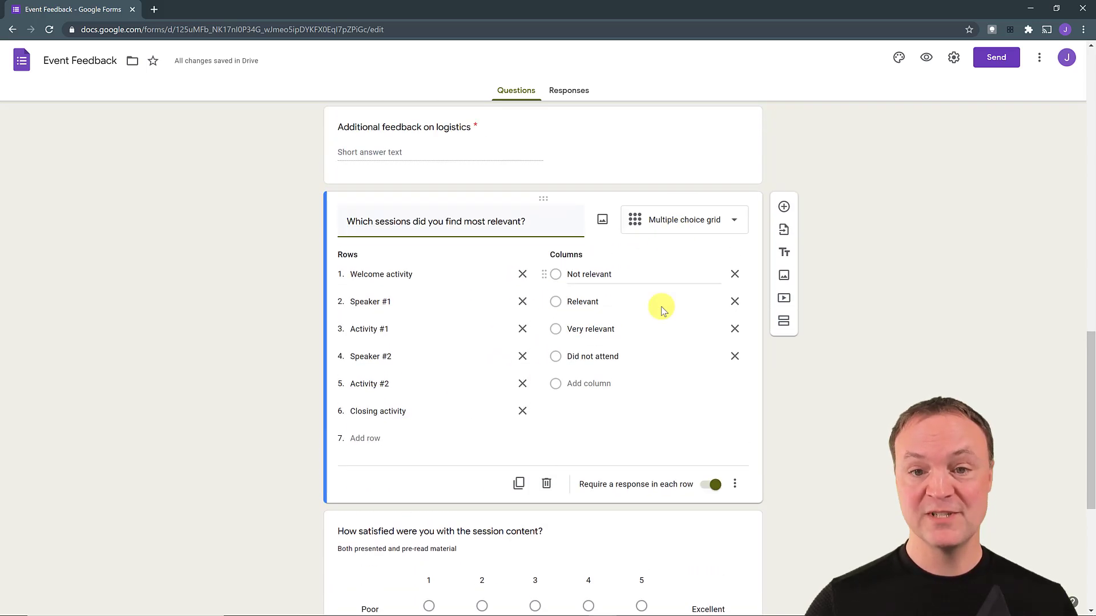
scroll(637, 338, "down", 5)
- Return to the Pete's Pet Store form and move "What did you like best about your experience?" above the satisfaction question
scroll(587, 367, "down", 1)
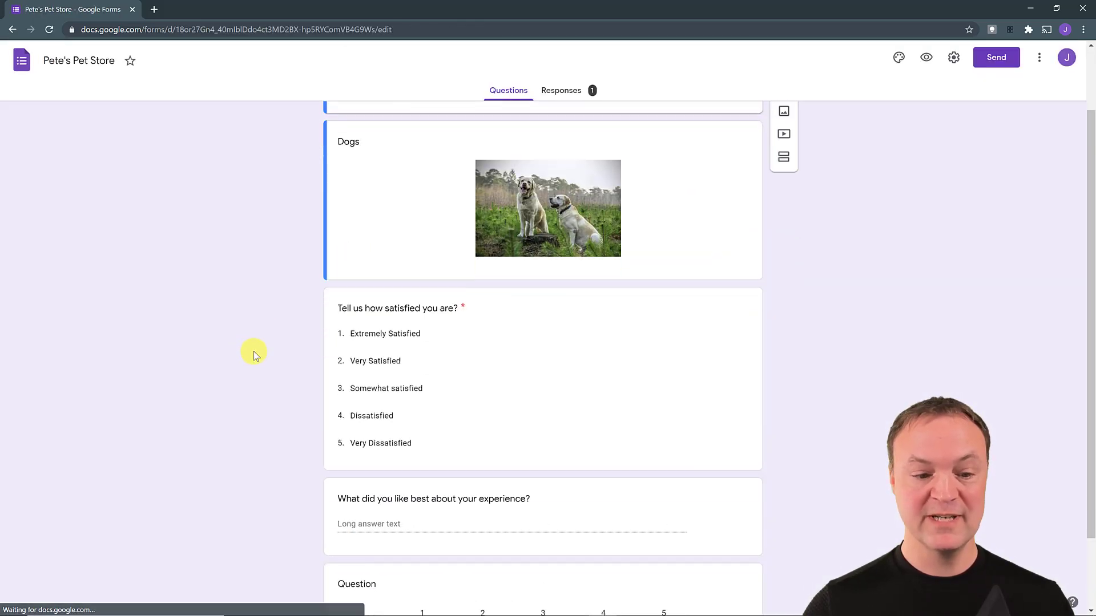
scroll(253, 351, "down", 2)
left_click(565, 394)
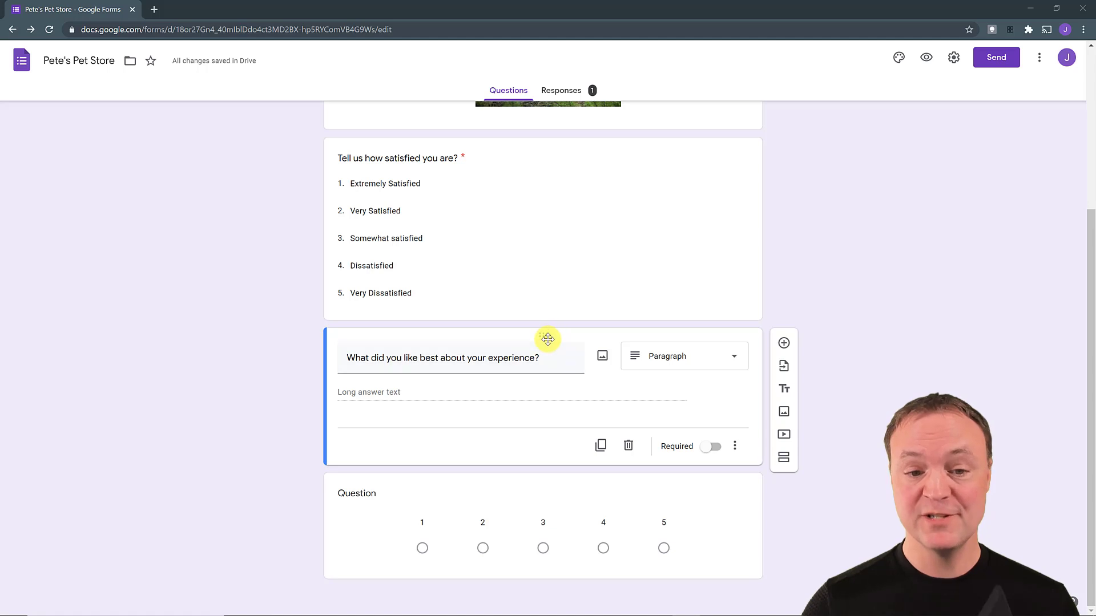
left_click_drag(548, 339, 539, 171)
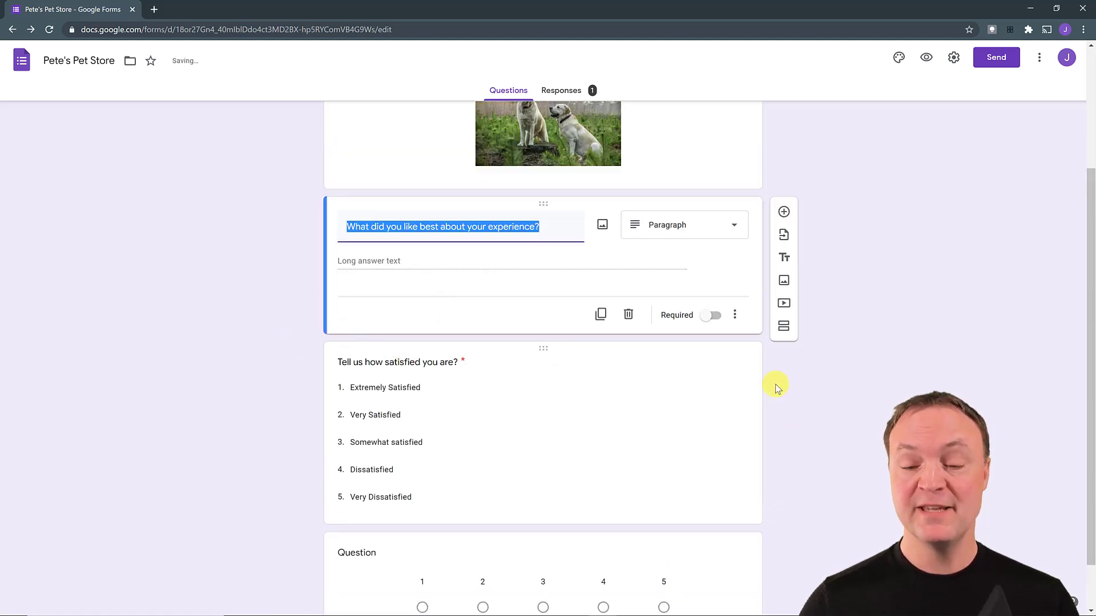
scroll(787, 384, "up", 2)
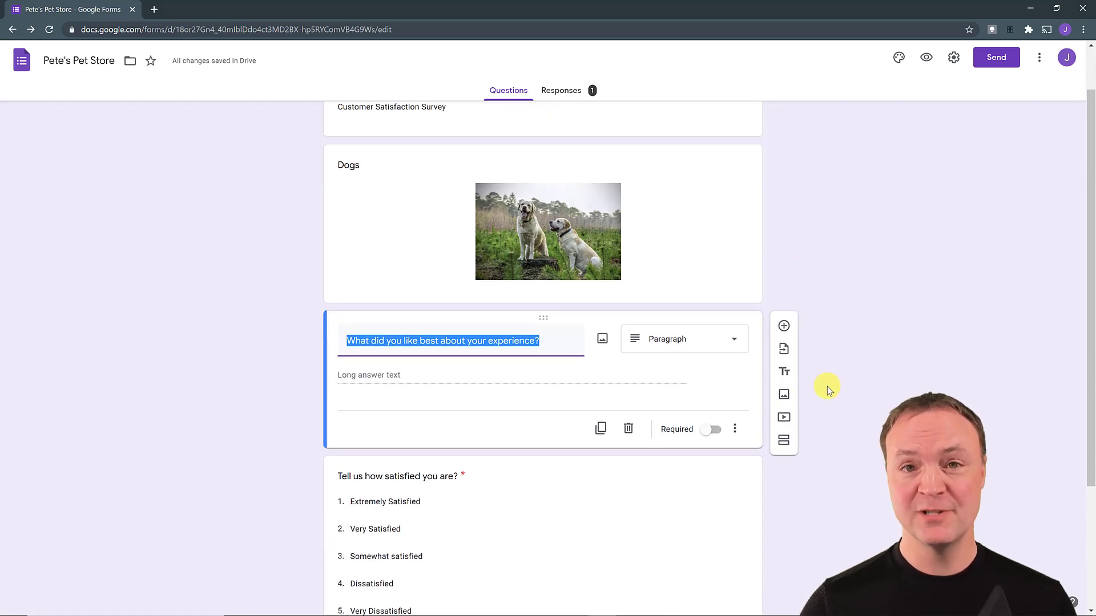
scroll(825, 394, "down", 1)
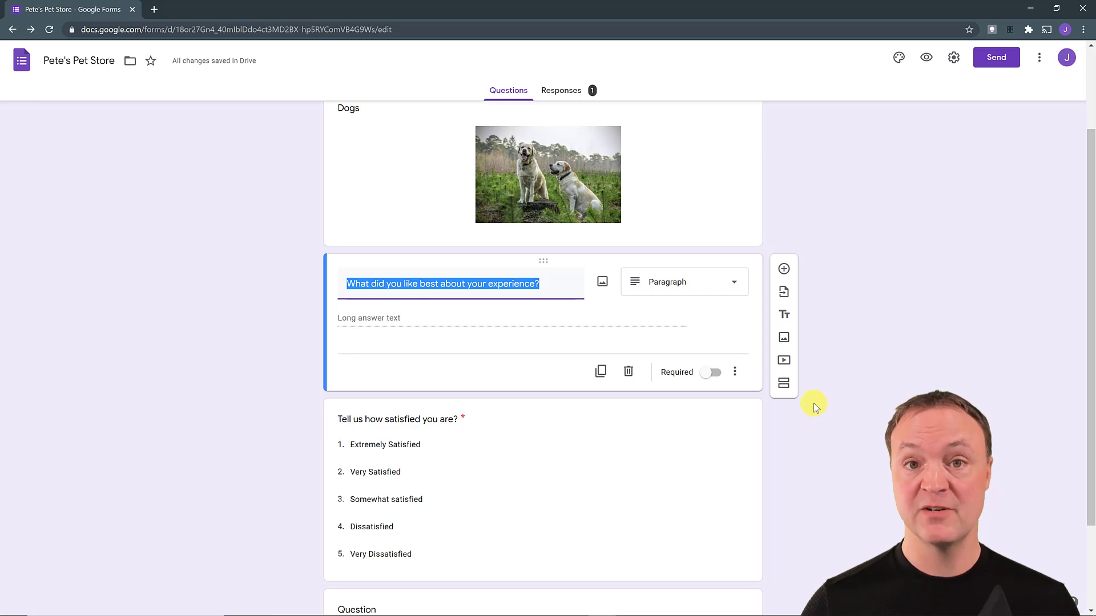
- Add a section after the experience question and select its title without renaming it
left_click(784, 384)
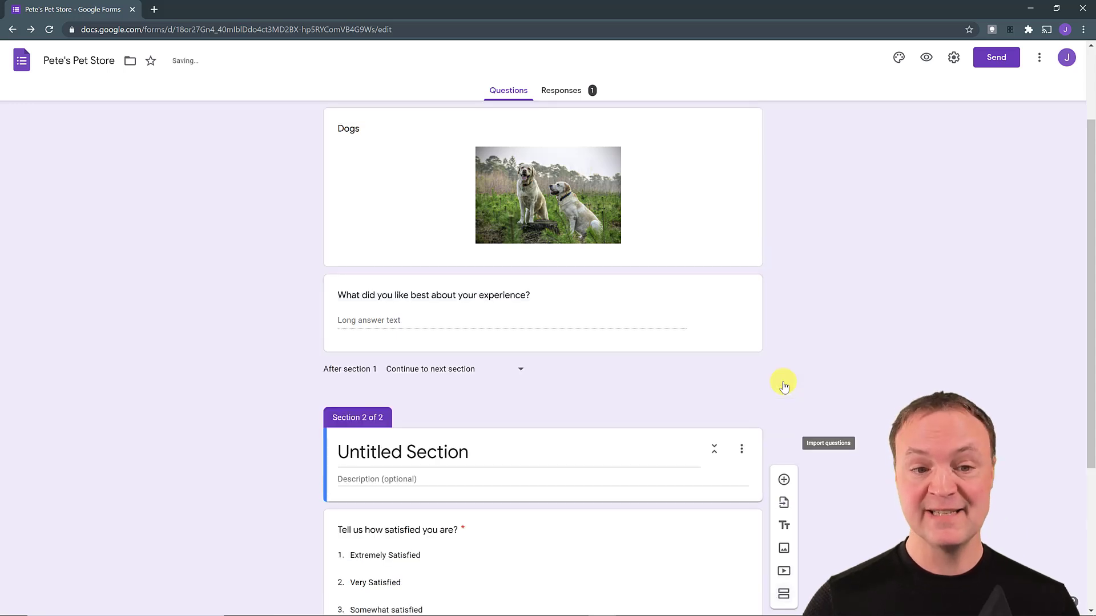
scroll(621, 446, "down", 2)
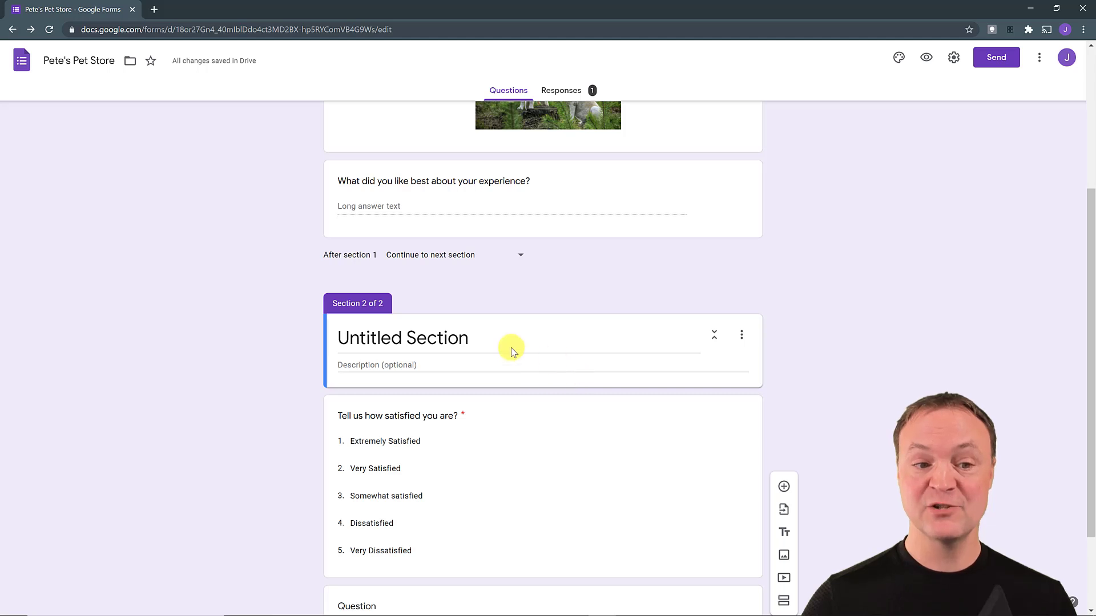
left_click(463, 340)
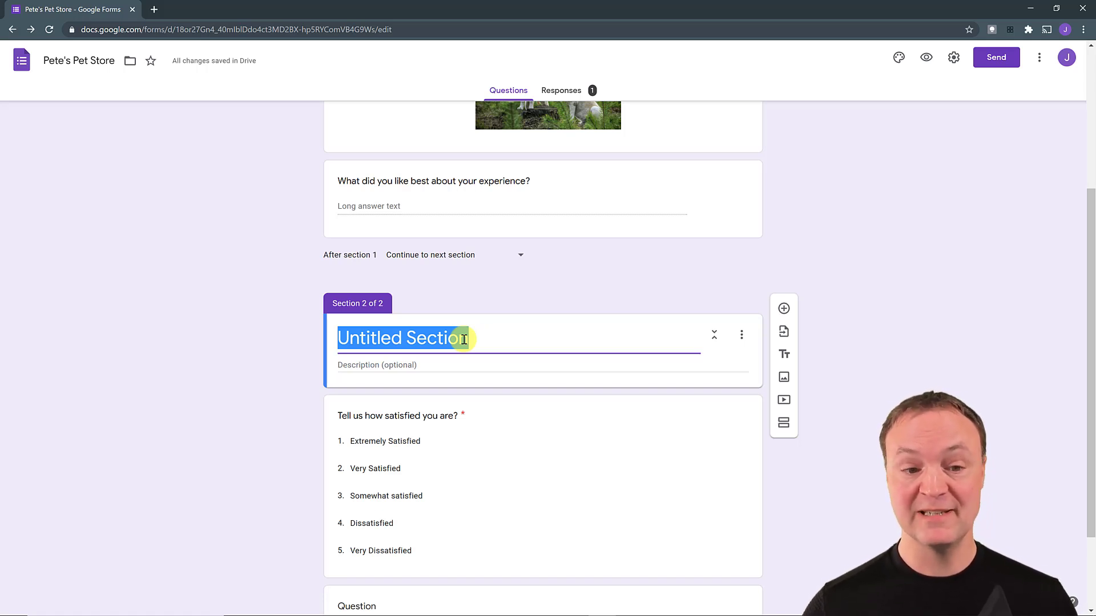
left_click(849, 403)
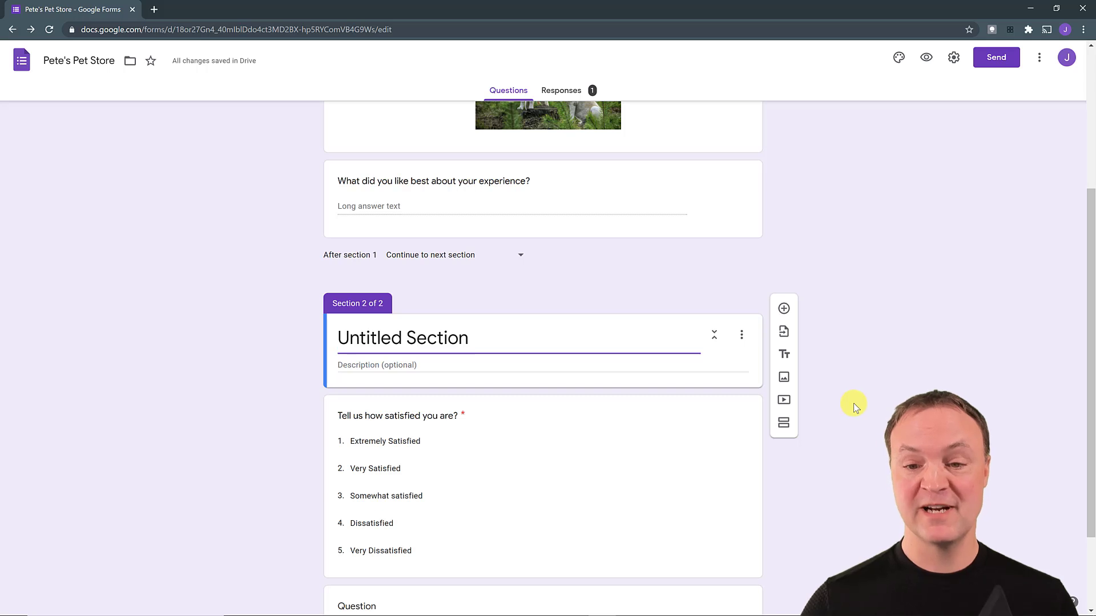
scroll(816, 443, "up", 2)
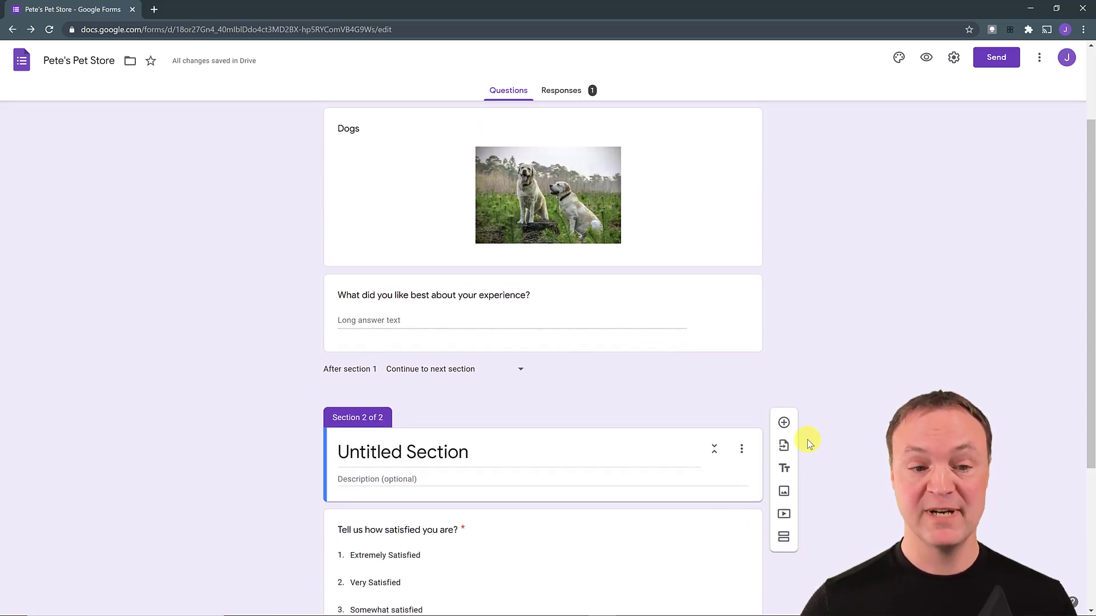
left_click(741, 451)
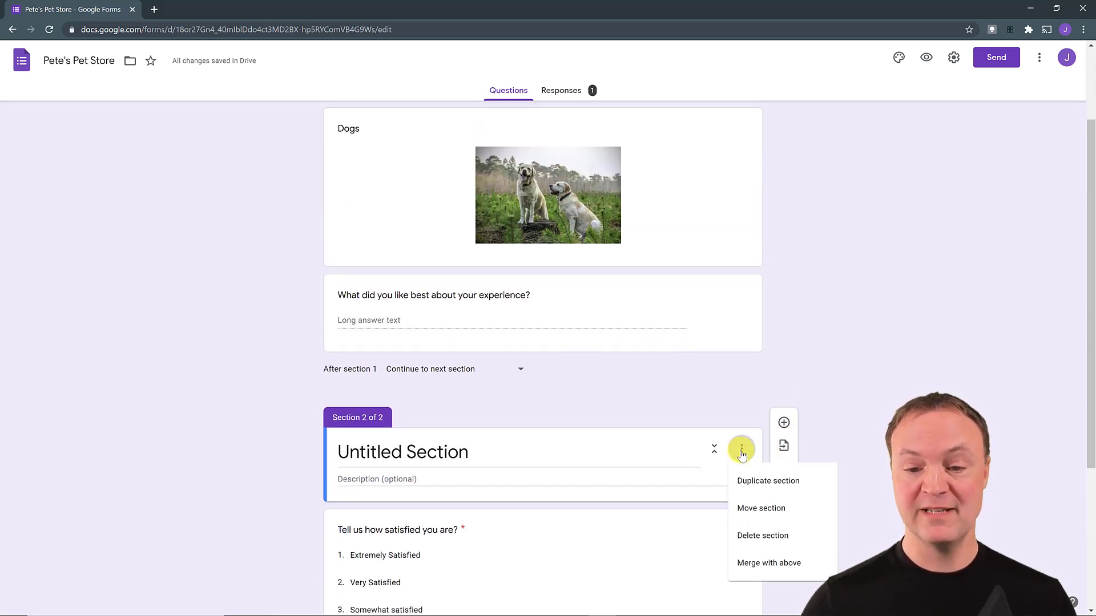
left_click(784, 528)
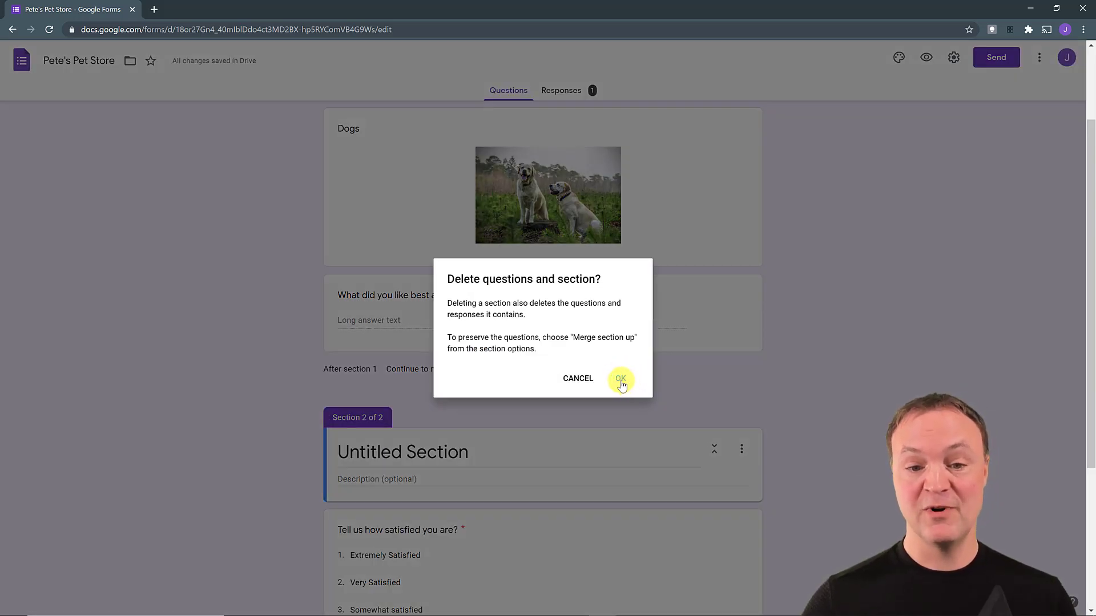
left_click(577, 378)
- Merge the untitled second section with the section above, keeping its questions
scroll(760, 425, "down", 3)
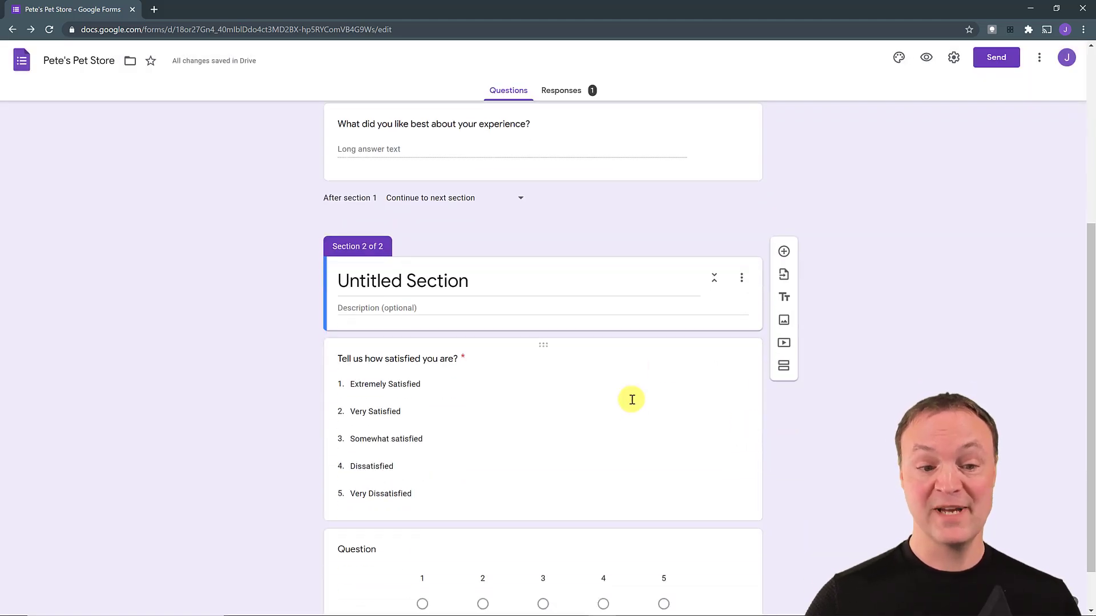
left_click(741, 279)
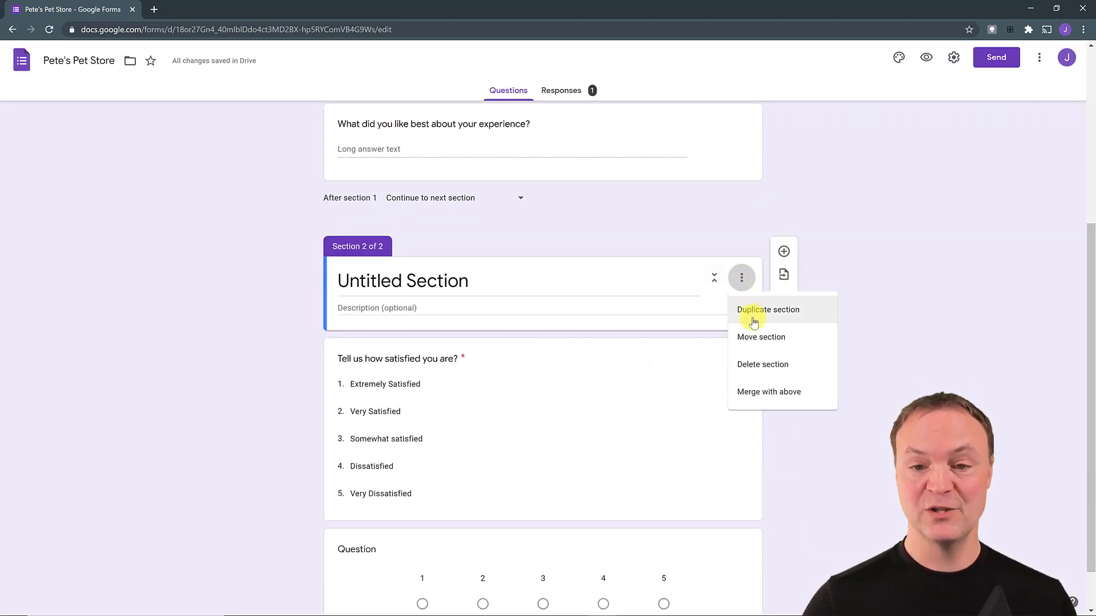
left_click(780, 392)
scroll(342, 368, "up", 3)
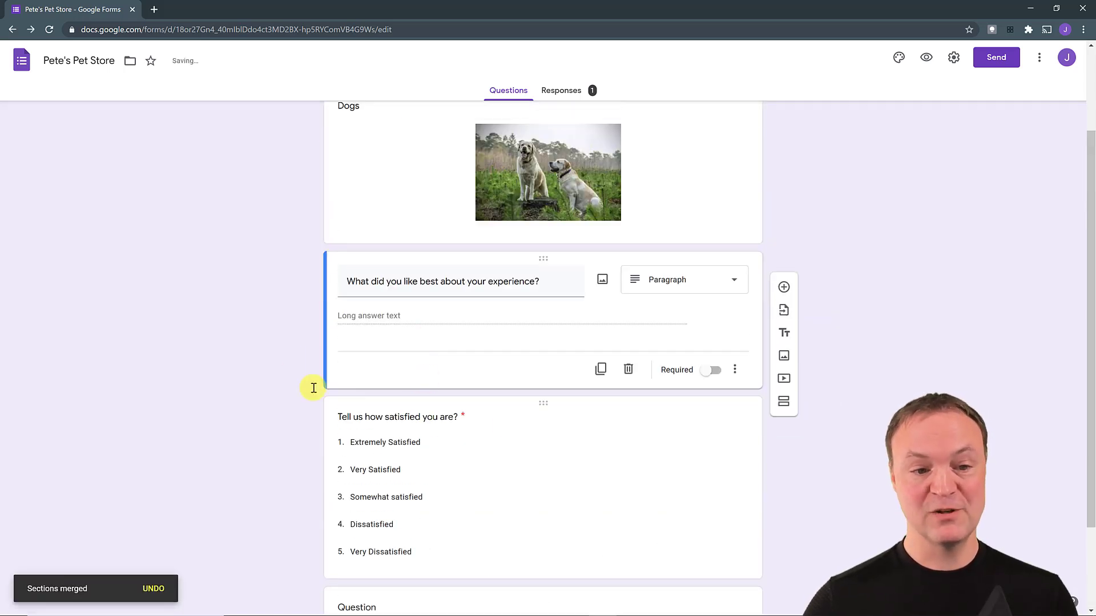
scroll(197, 286, "up", 2)
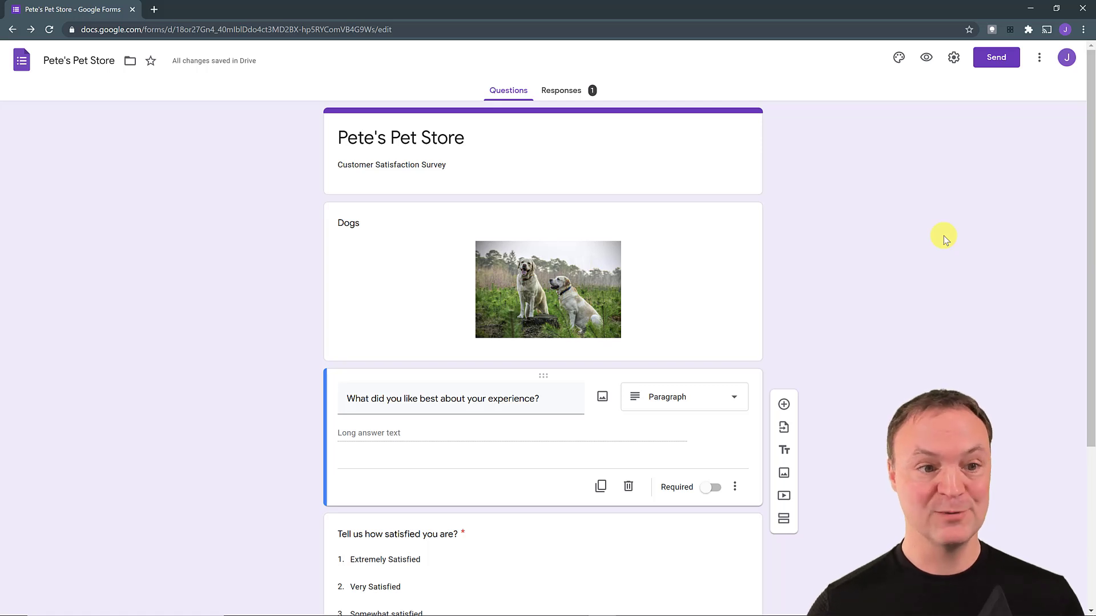
- Set the form's header to the colorful candy image from the Work and School theme pictures
left_click(897, 59)
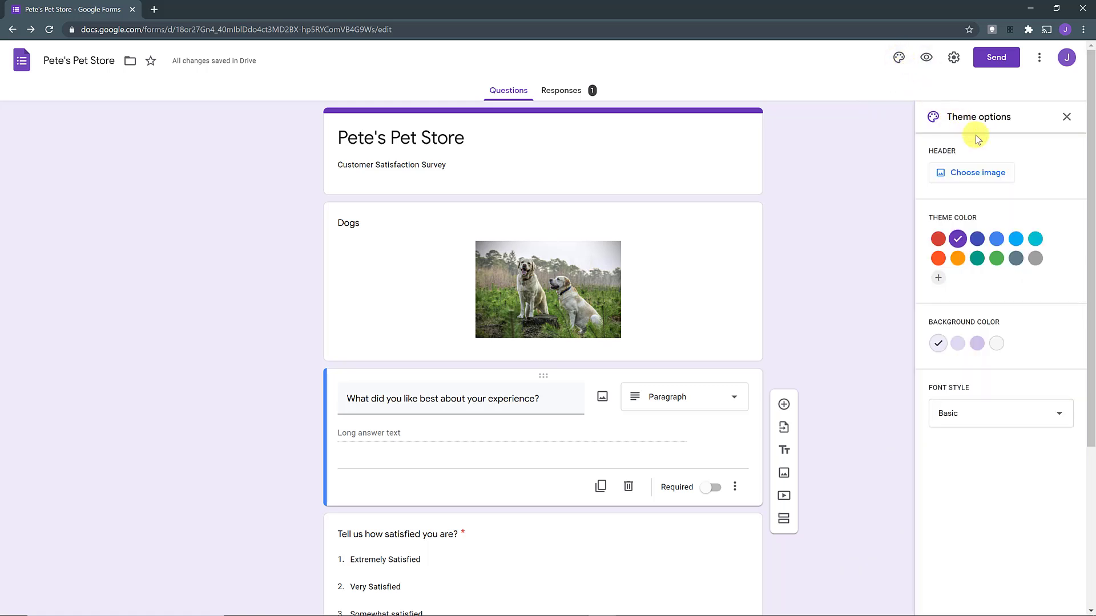
left_click(989, 177)
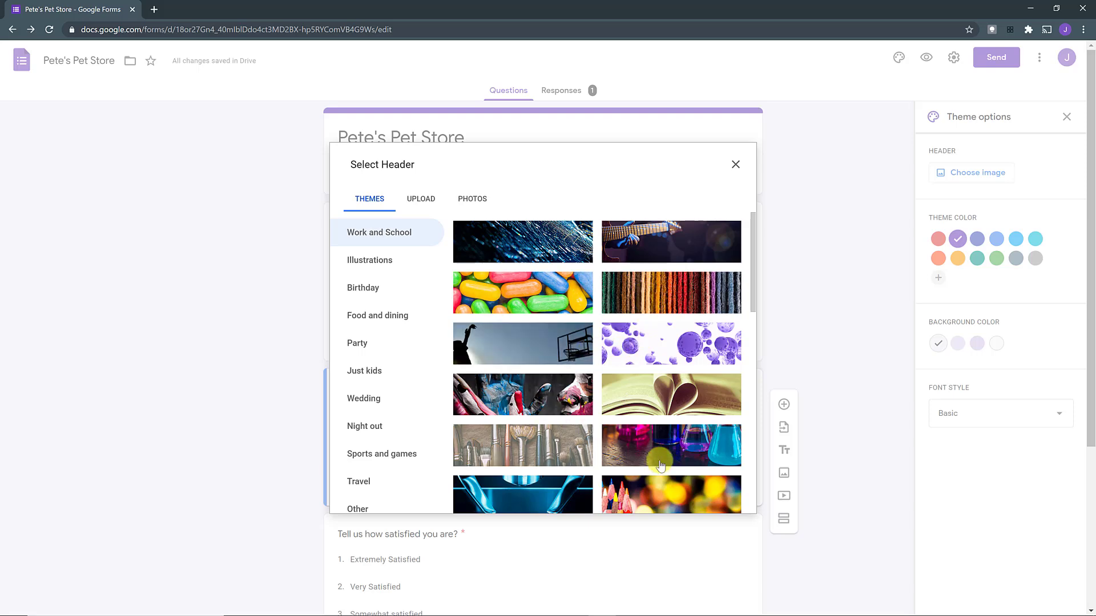
left_click(523, 292)
left_click(726, 500)
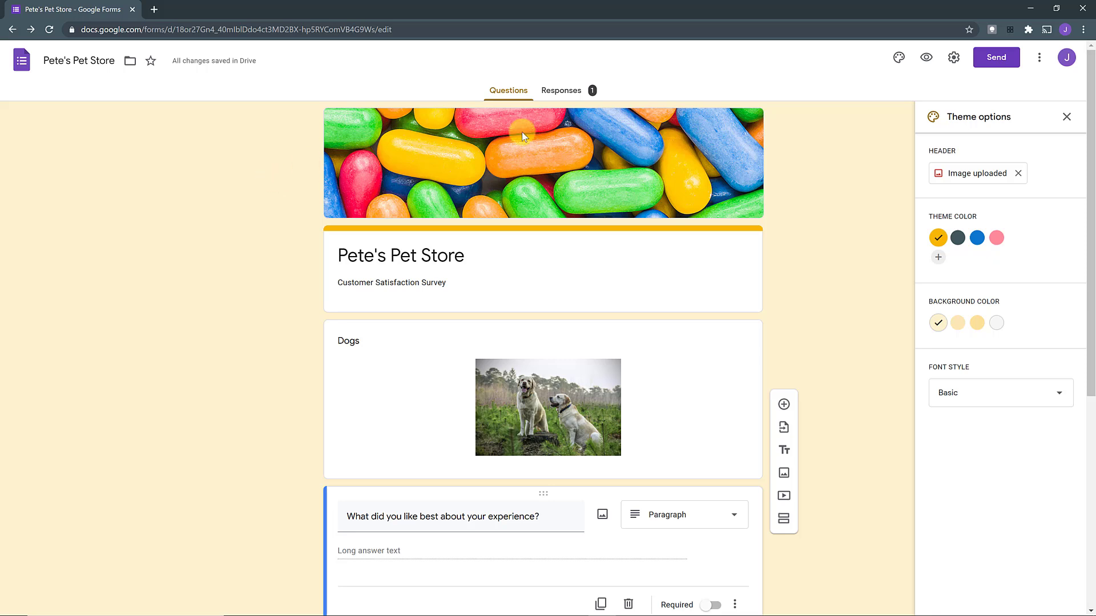
- Try the dark slate and then the blue theme color on the Pete's Pet Store form
scroll(781, 296, "down", 1)
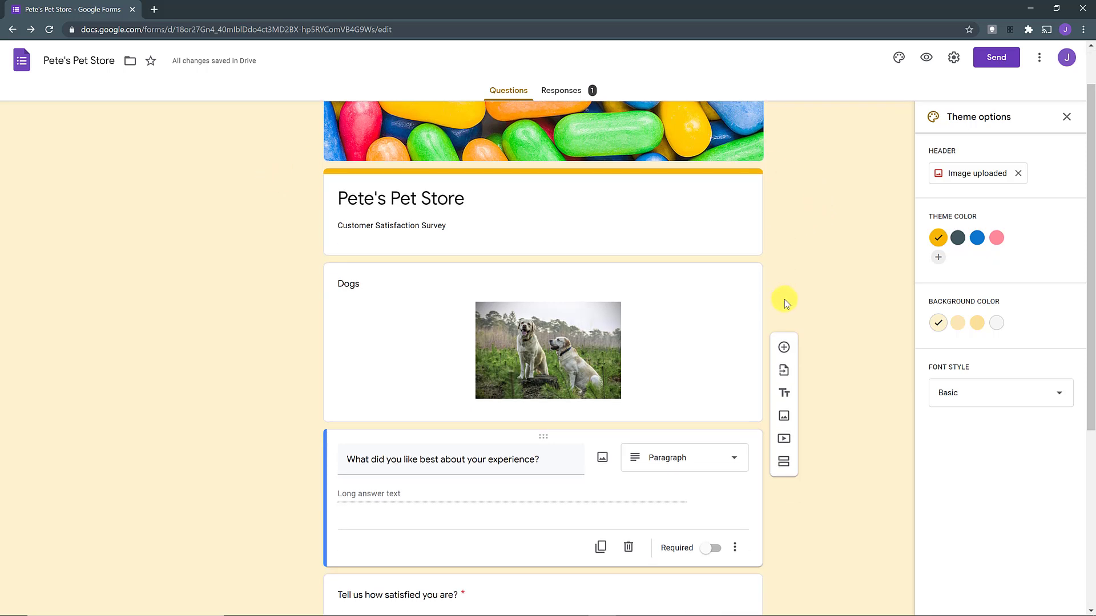
scroll(783, 298, "up", 1)
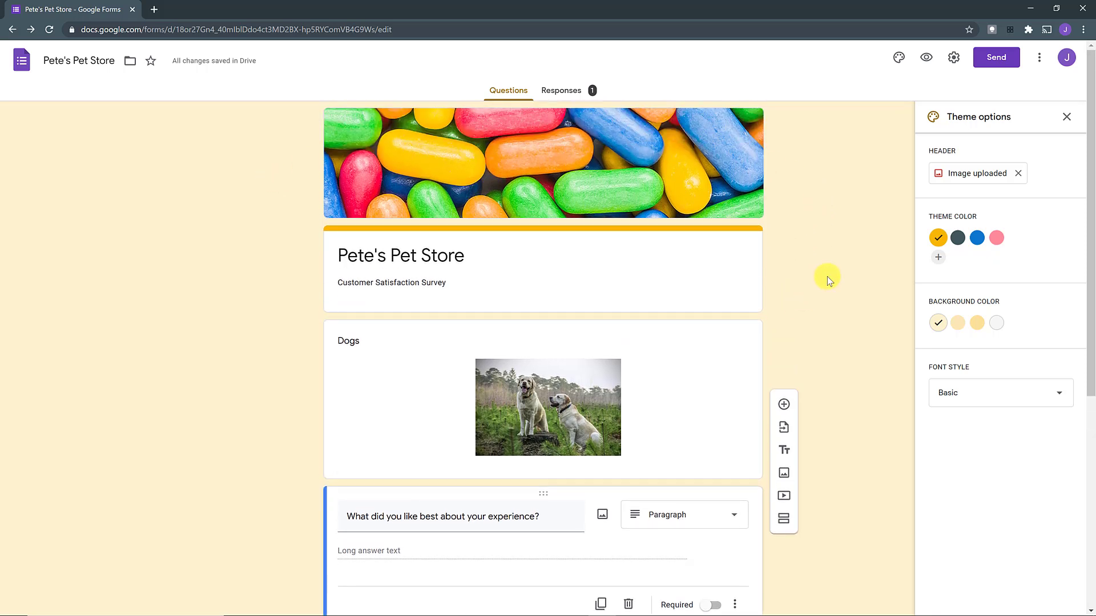
left_click(957, 237)
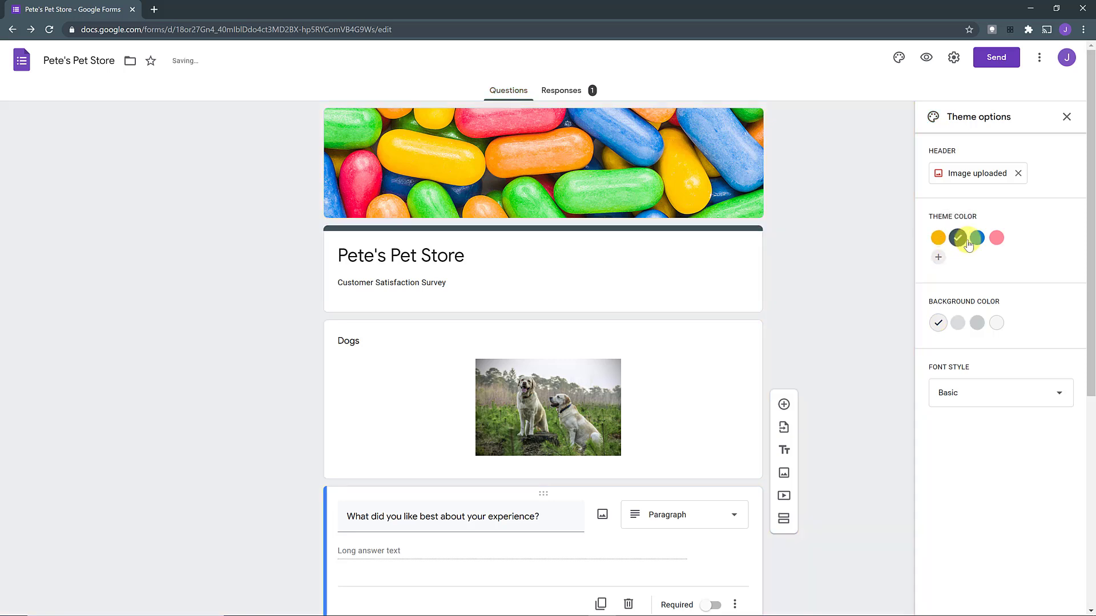
left_click(975, 239)
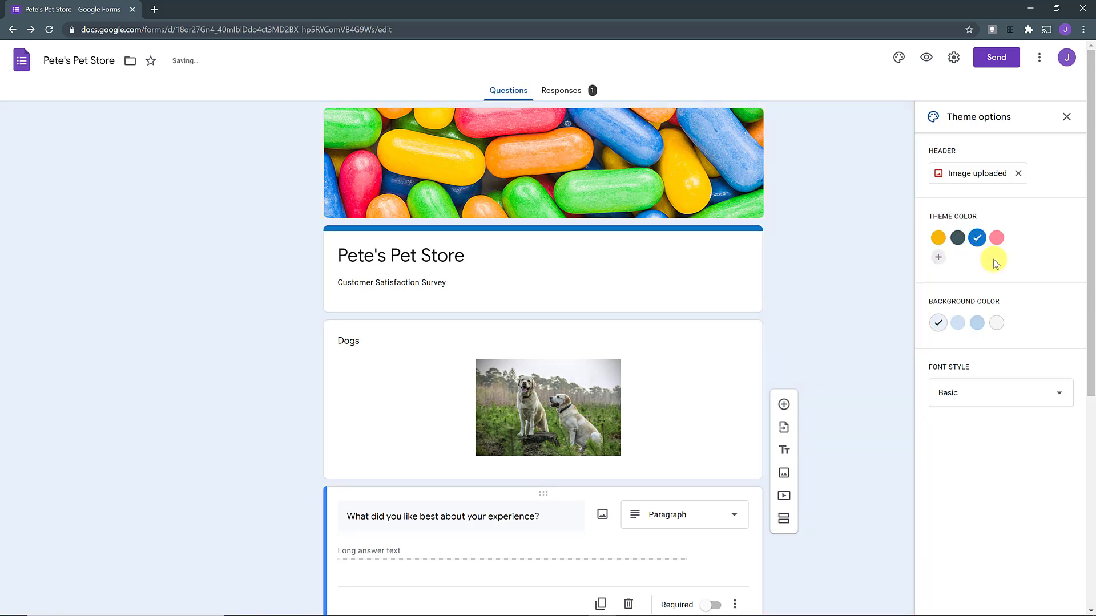
- Add the custom dark red #801414 as the form's theme color
left_click(939, 260)
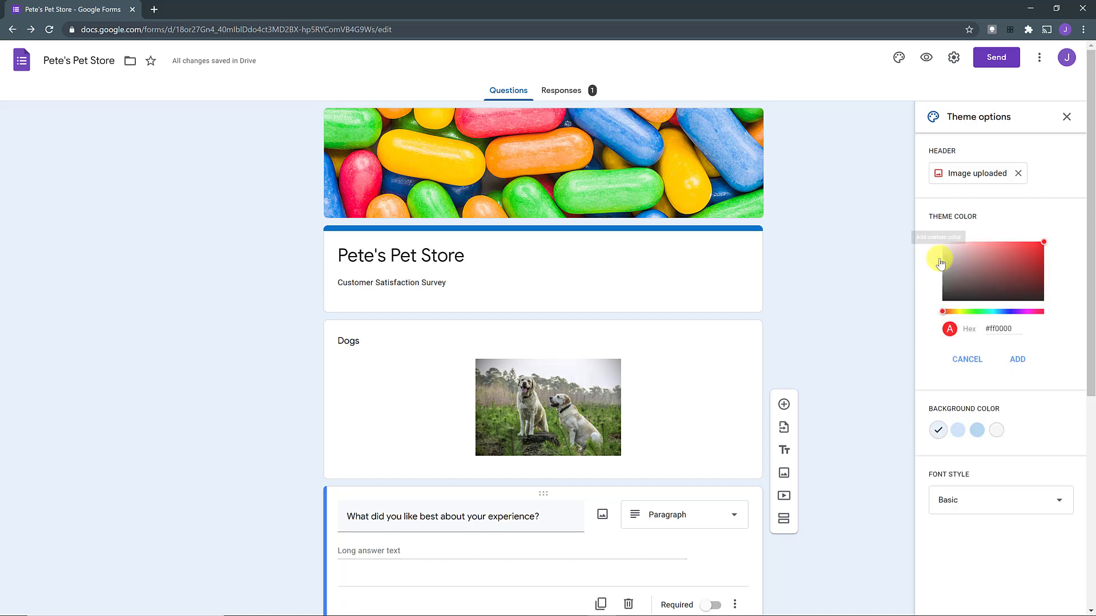
left_click(1041, 245)
left_click_drag(1037, 255, 1027, 271)
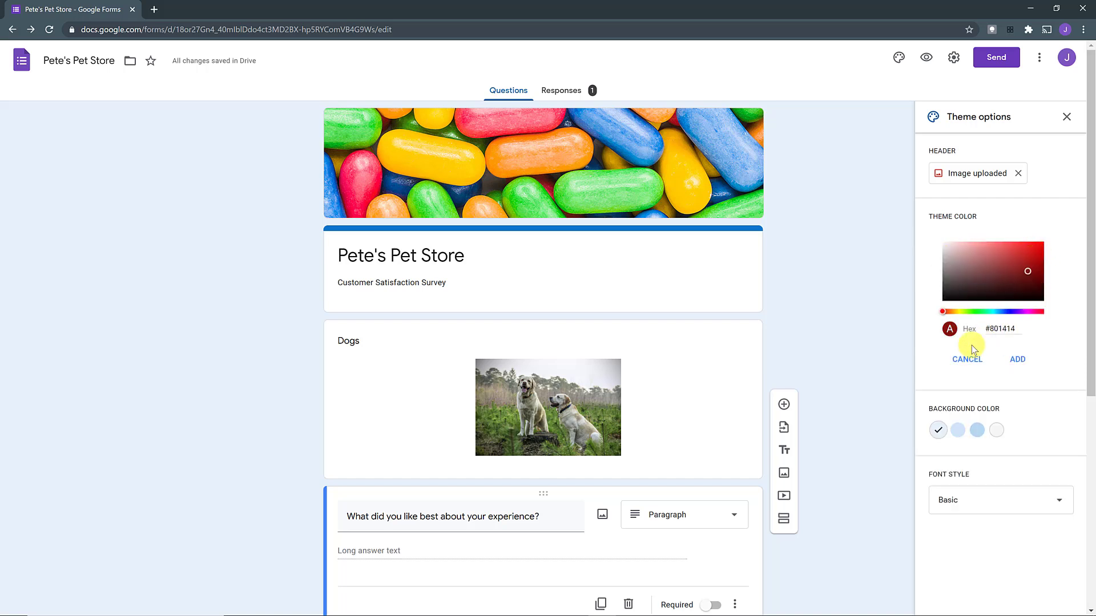
left_click(1017, 358)
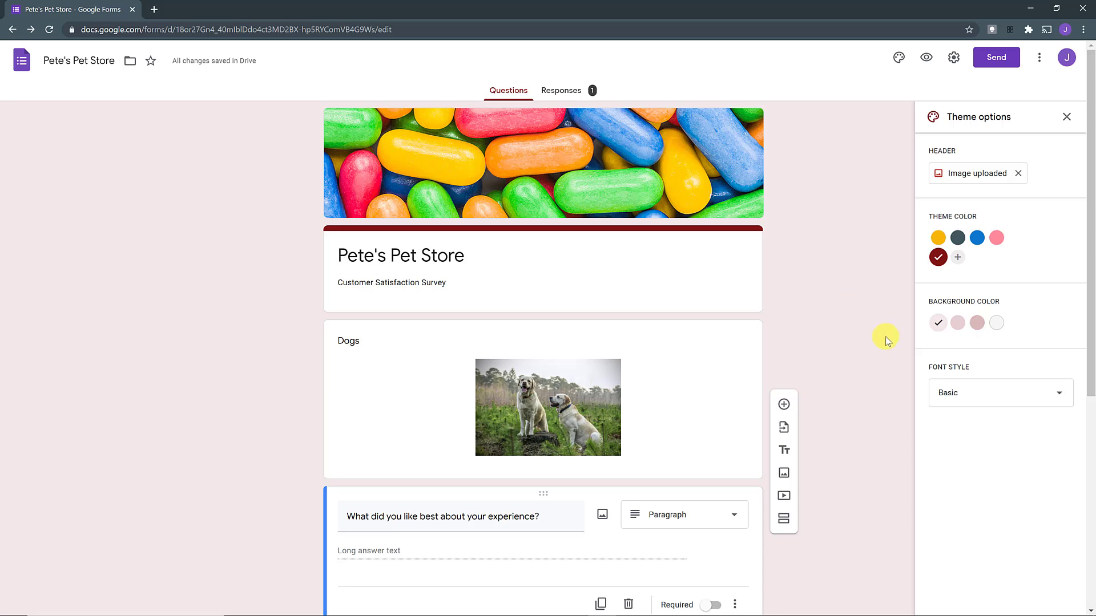
- Try the Playful font style on the form and restore the Basic style
left_click(959, 400)
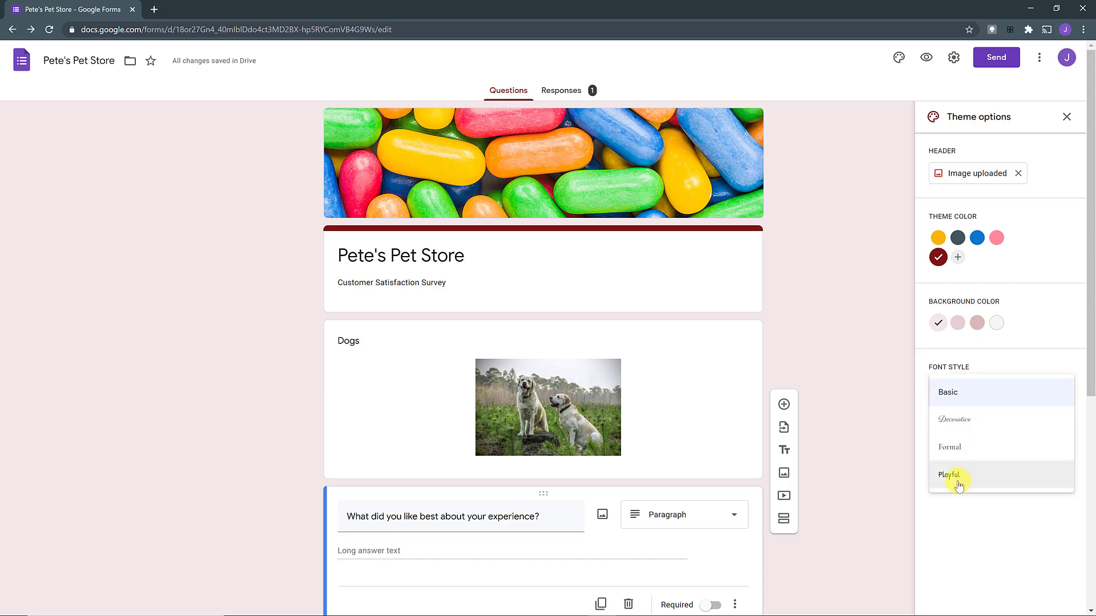
left_click(957, 476)
left_click(957, 395)
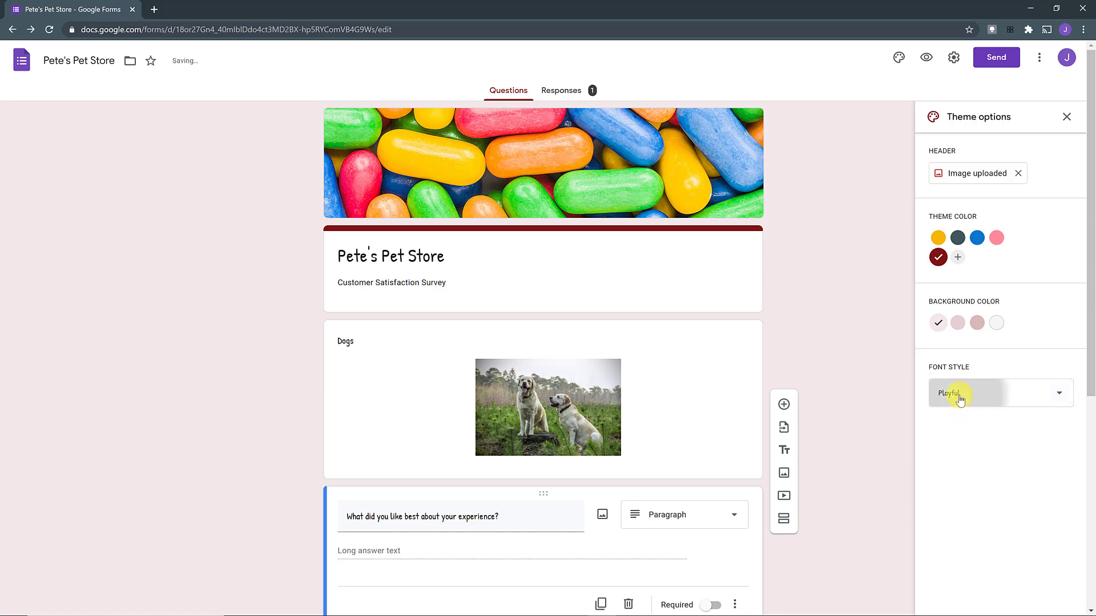
left_click(949, 320)
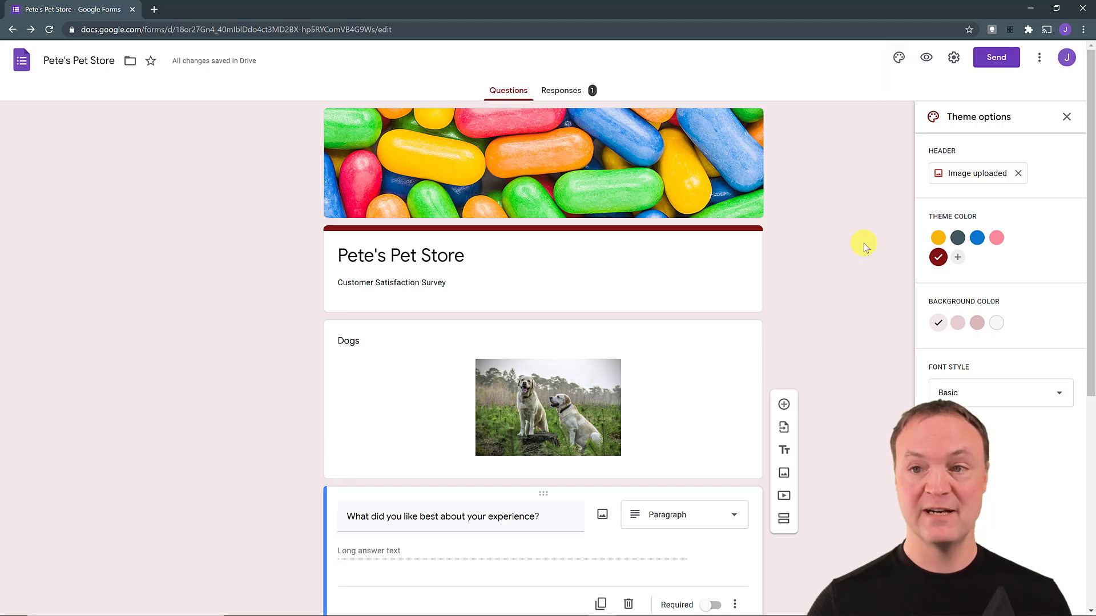
- Try turning on email address collection in the form settings and view the presentation options
scroll(213, 280, "down", 4)
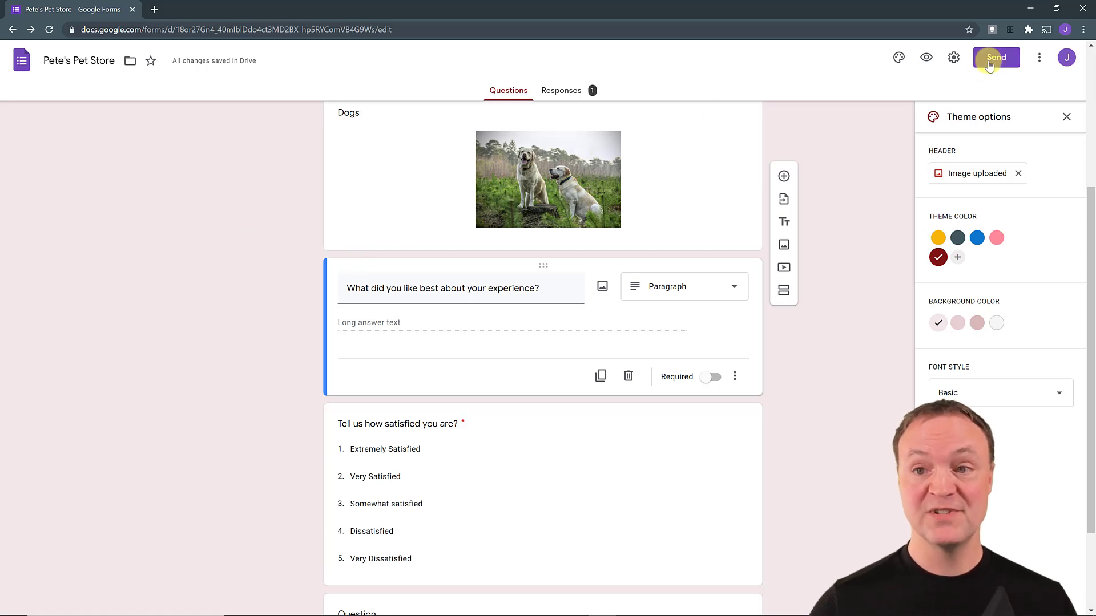
left_click(954, 60)
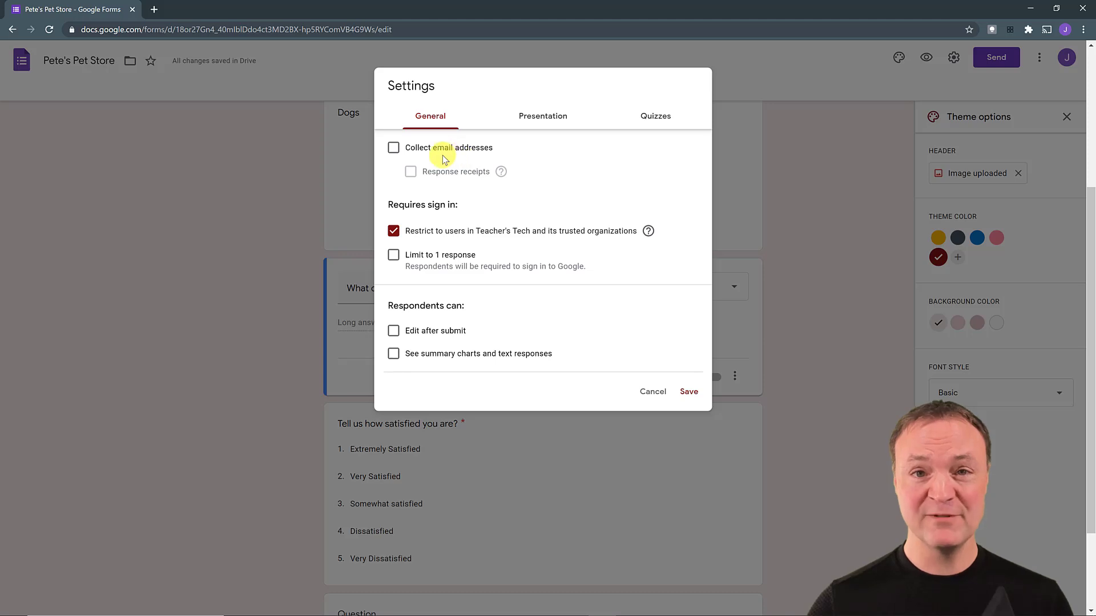
left_click(393, 150)
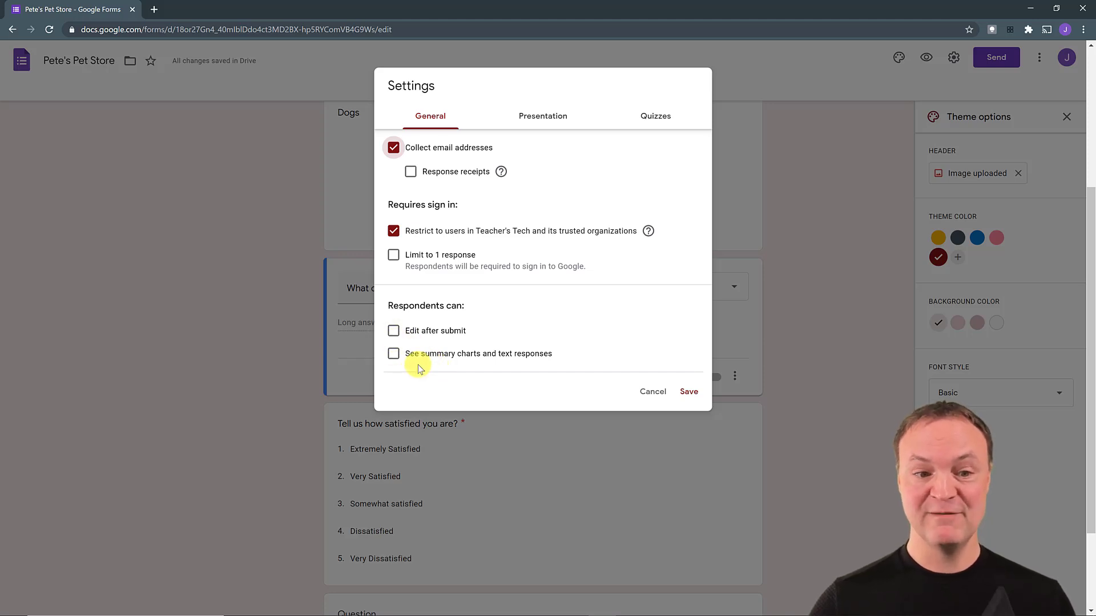
left_click(552, 118)
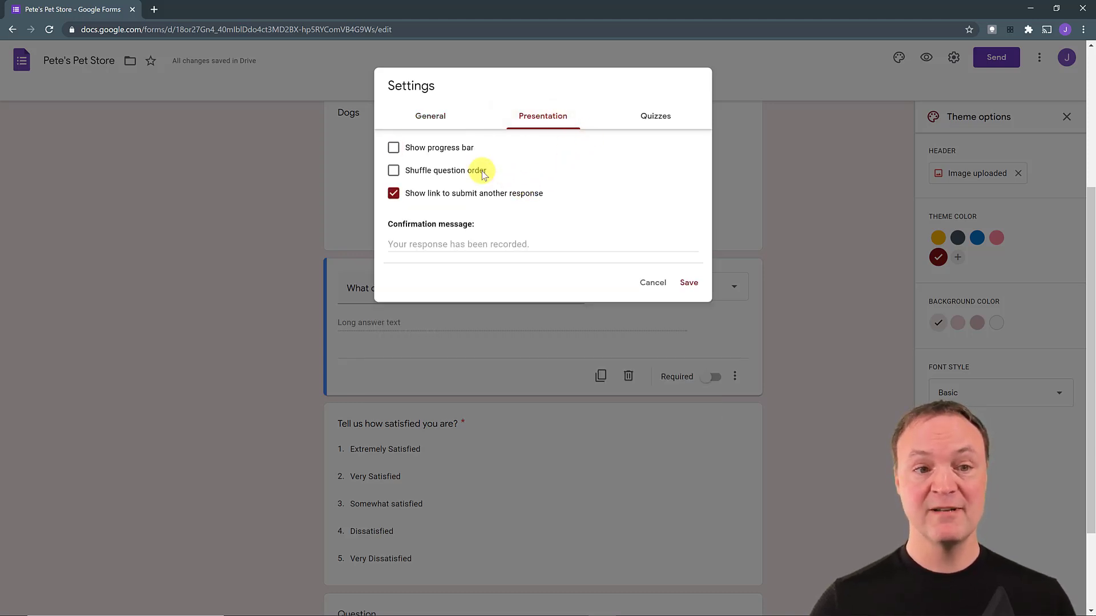
- Try making the form a quiz, turn the quiz option off again and discard the settings changes
left_click(647, 119)
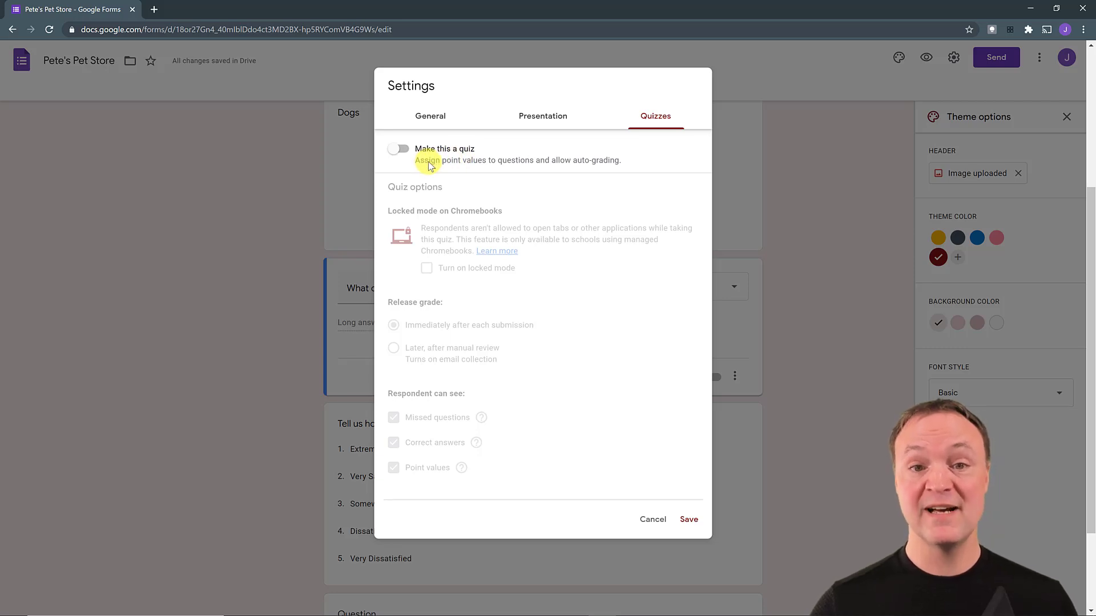
left_click(401, 151)
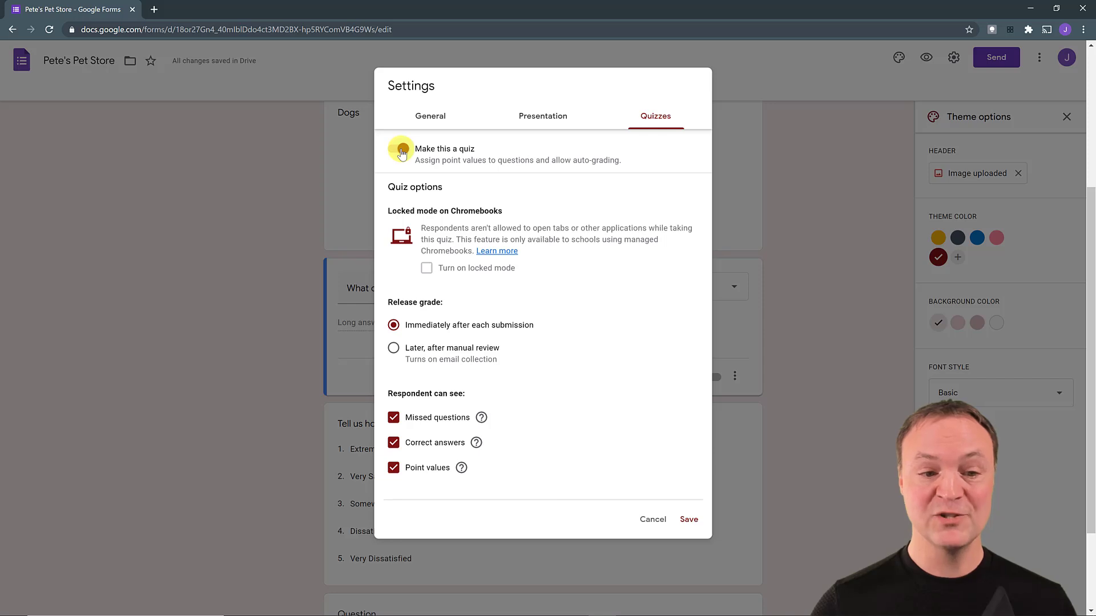
left_click(401, 150)
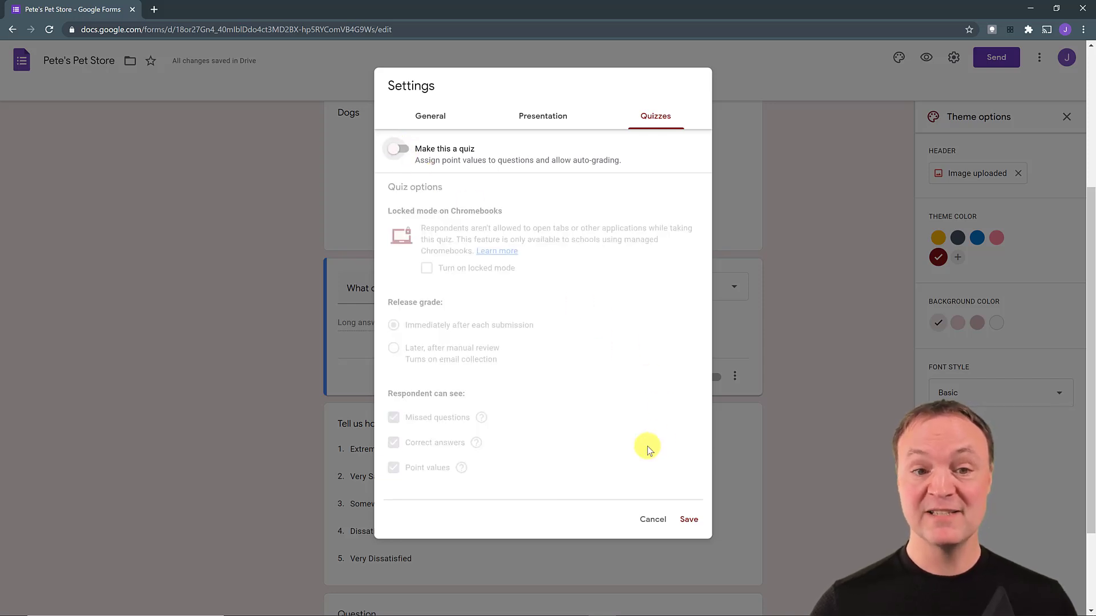
left_click(653, 518)
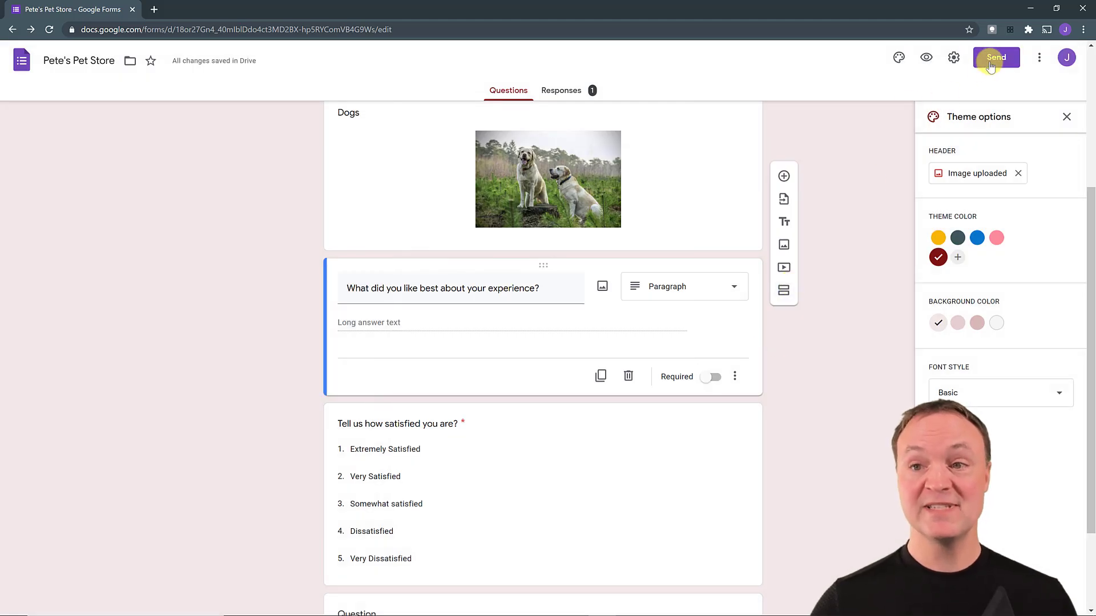
- Copy a shortened link for sharing the Pete's Pet Store form
left_click(996, 63)
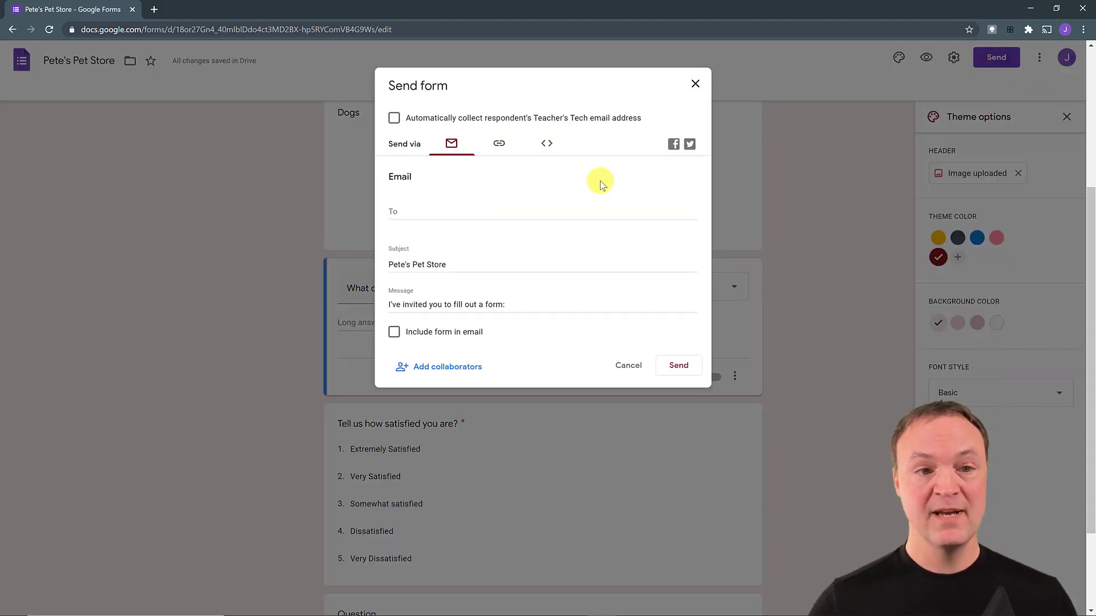
left_click(420, 214)
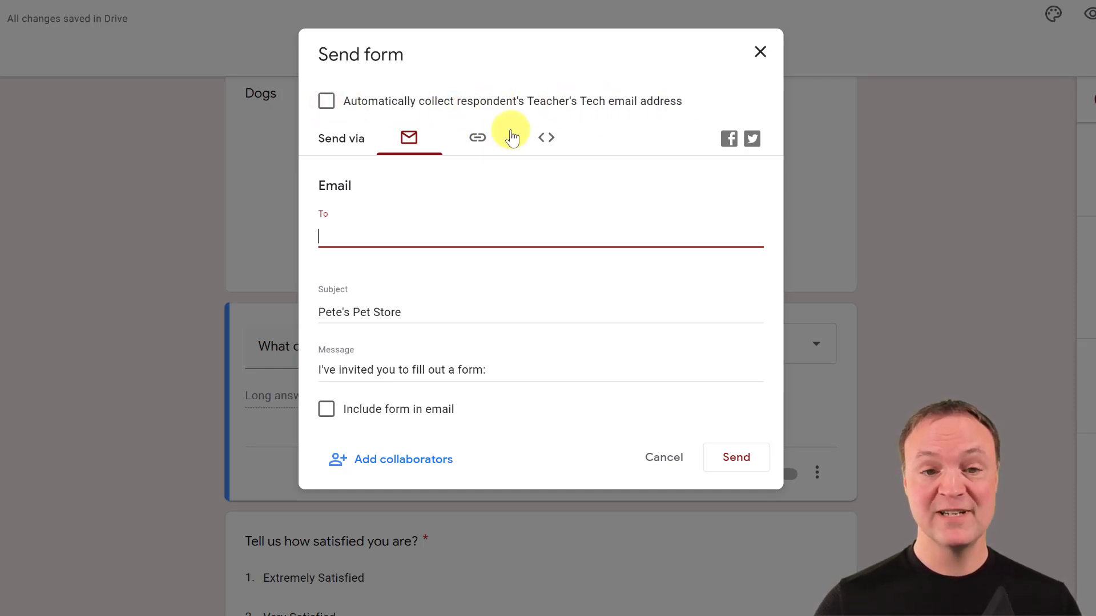
left_click(478, 139)
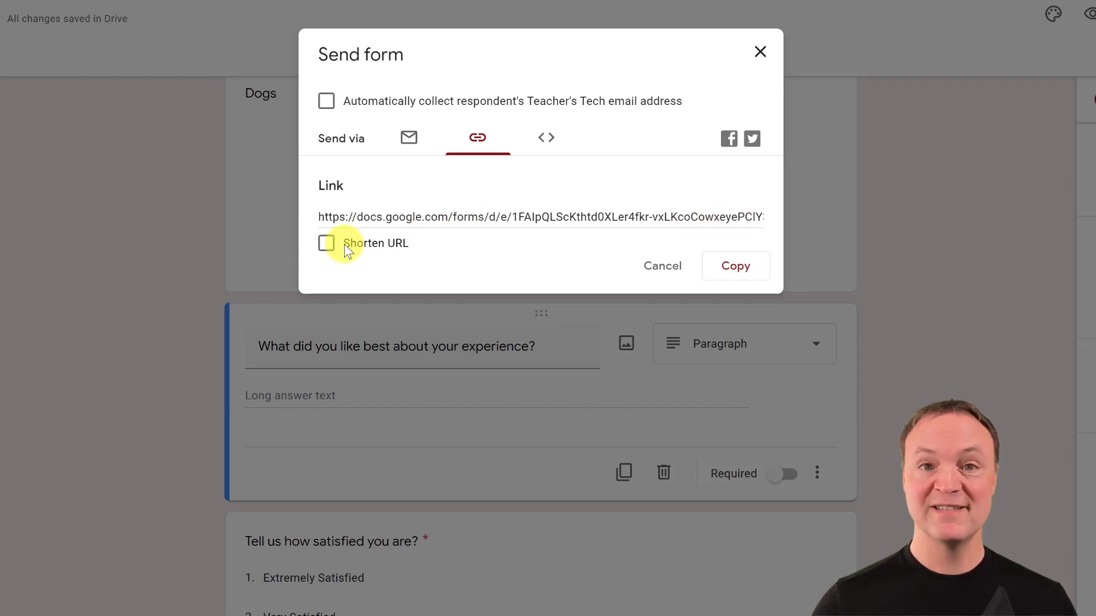
left_click(326, 244)
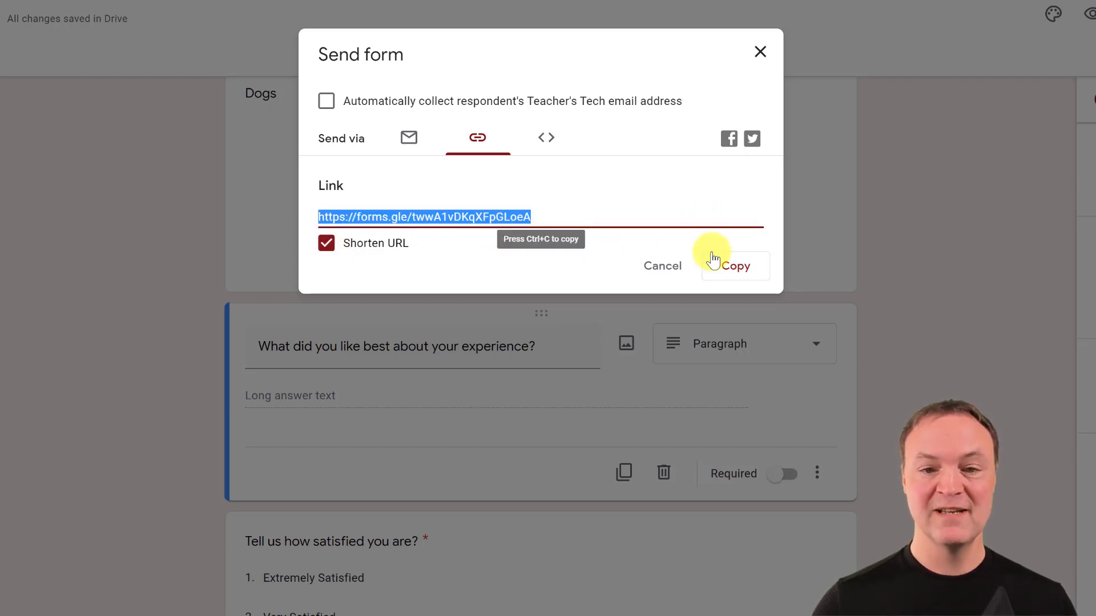
left_click(731, 267)
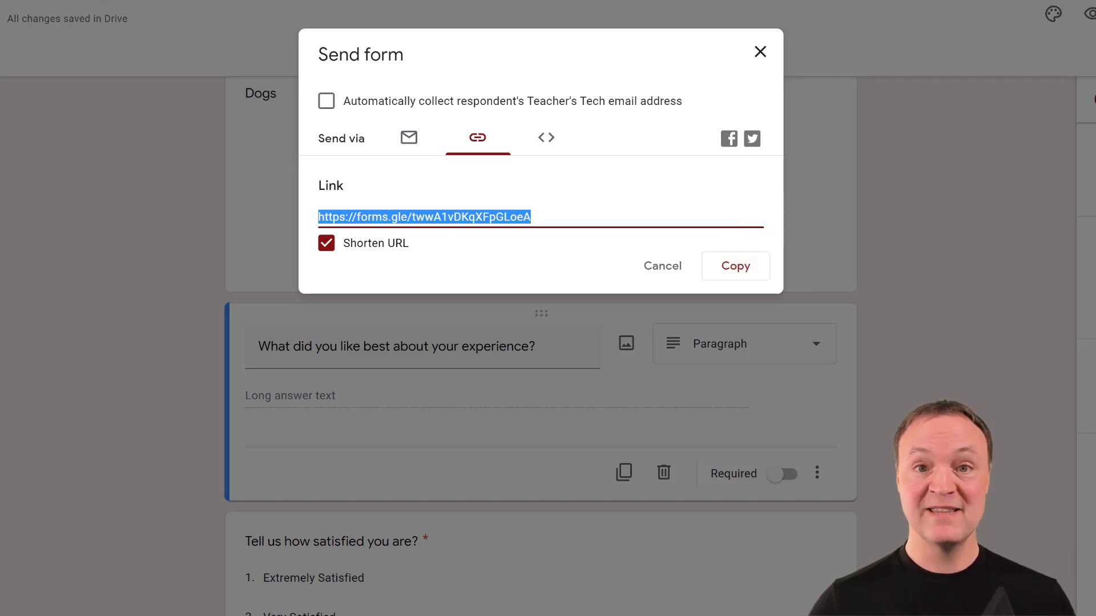
- Open the copied form link in a new browser tab and look through the survey as a respondent
key("ctrl+t")
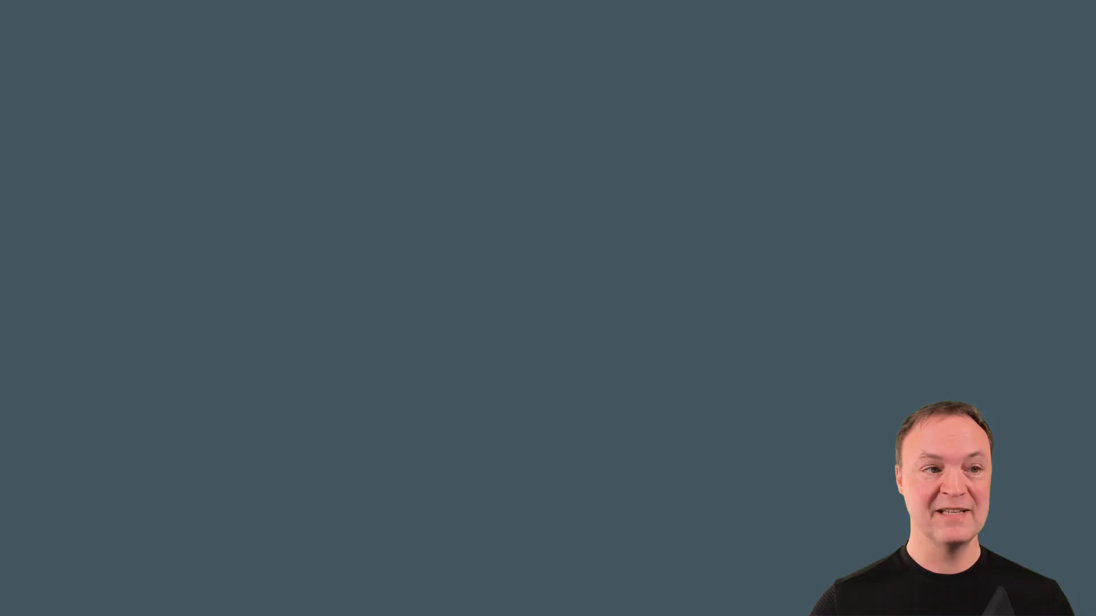
key("ctrl+v")
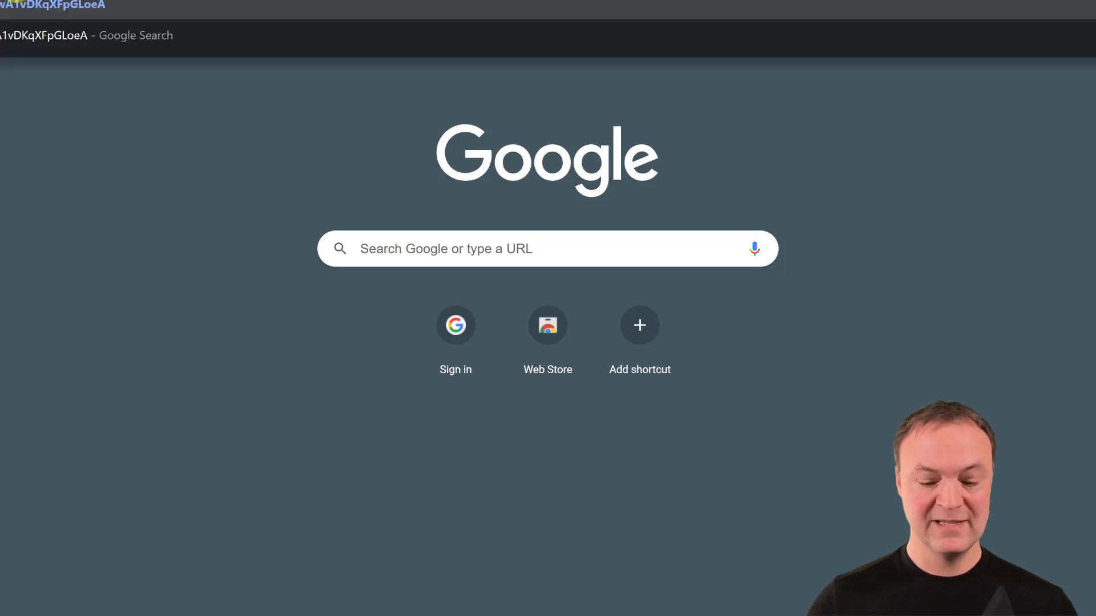
key("Return")
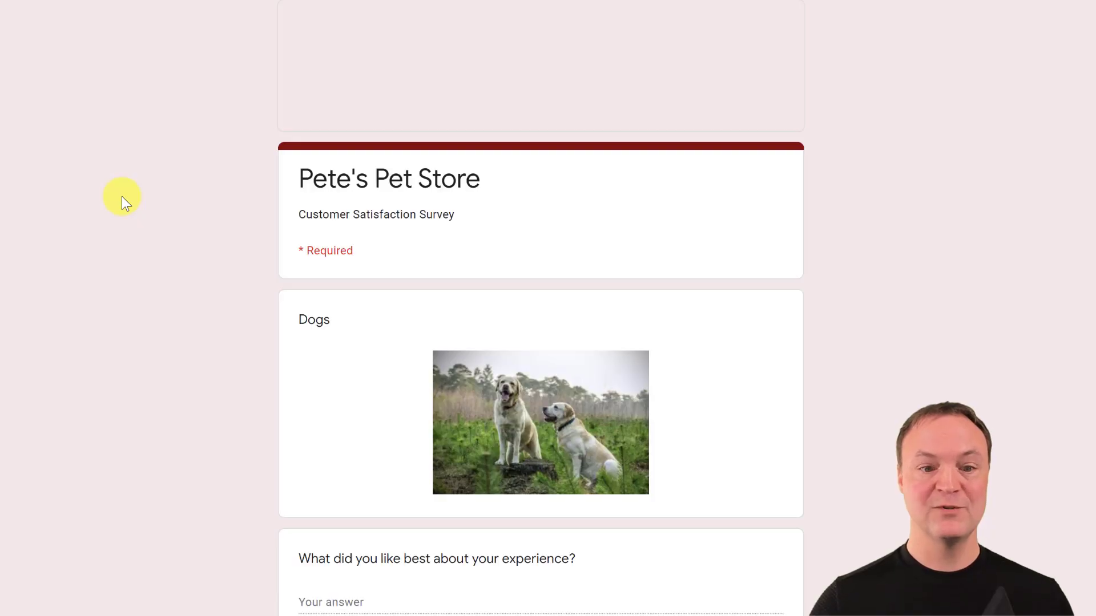
scroll(204, 336, "down", 4)
scroll(202, 334, "up", 1)
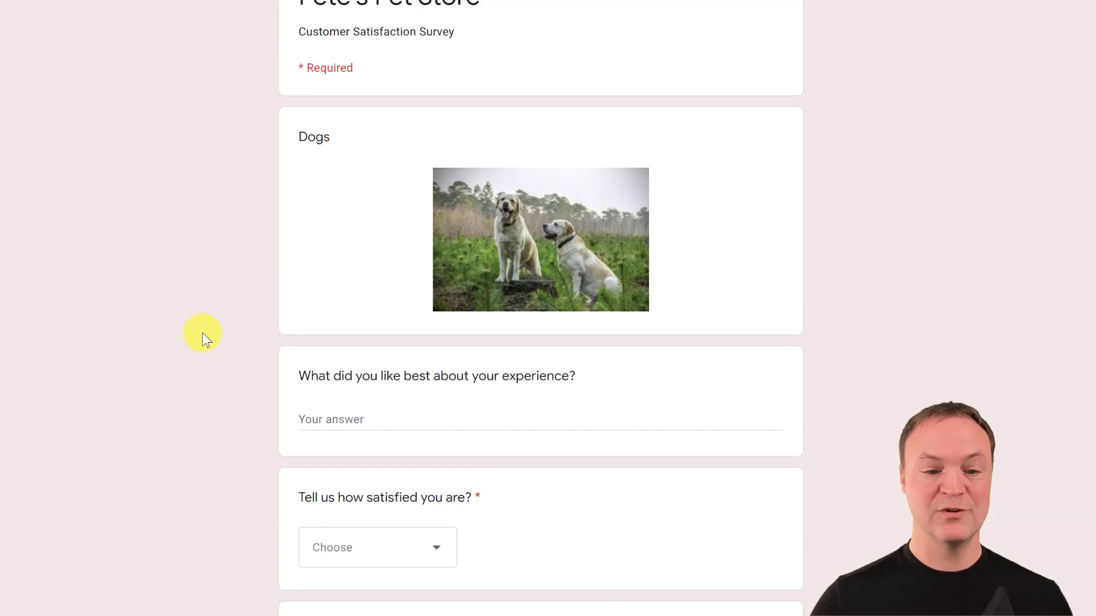
scroll(202, 333, "up", 3)
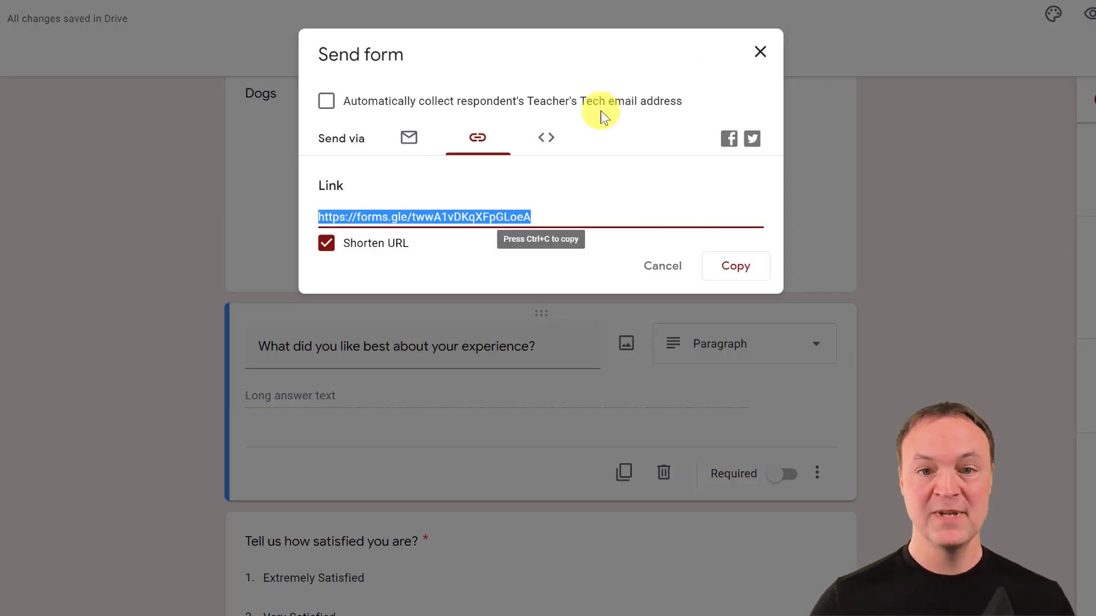
- Copy the embed HTML code for the Pete's Pet Store form
left_click(546, 143)
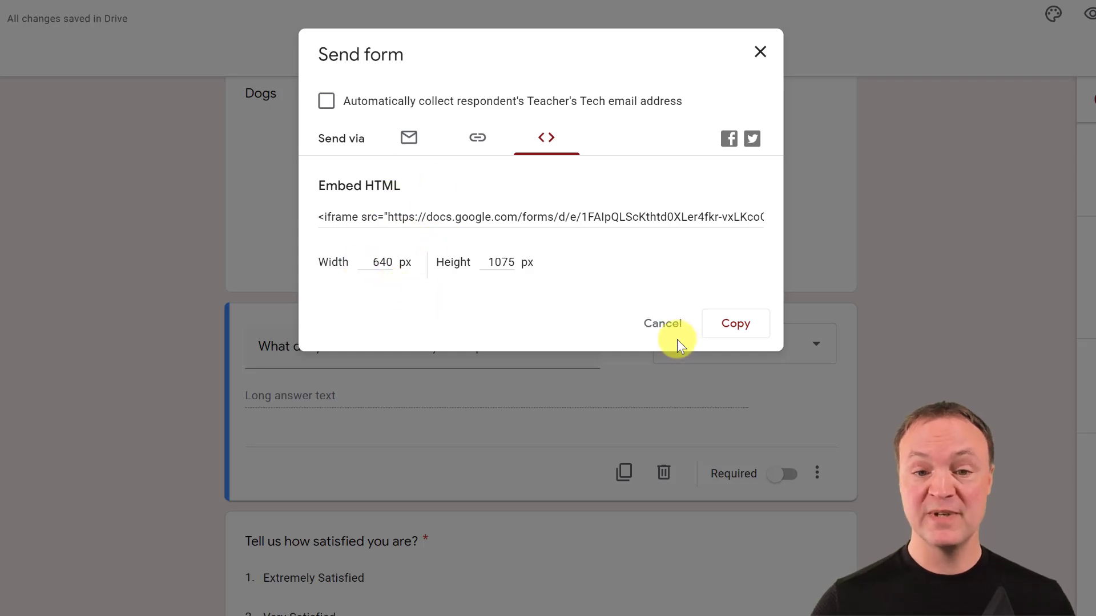
left_click(716, 325)
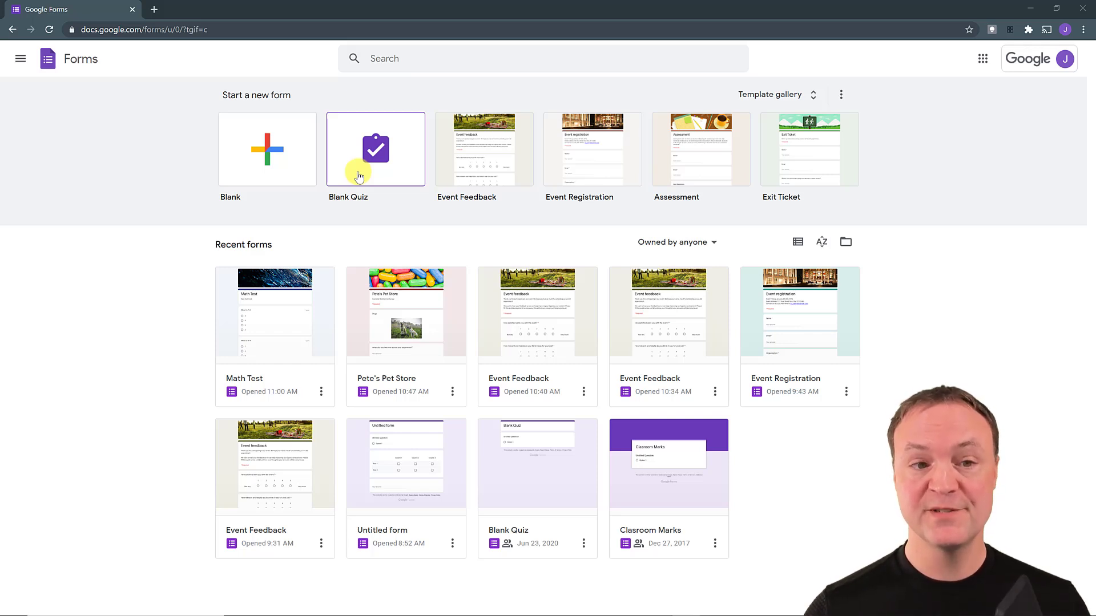
- Open the Math Test form from the recent forms and look through its questions and point total
left_click(286, 323)
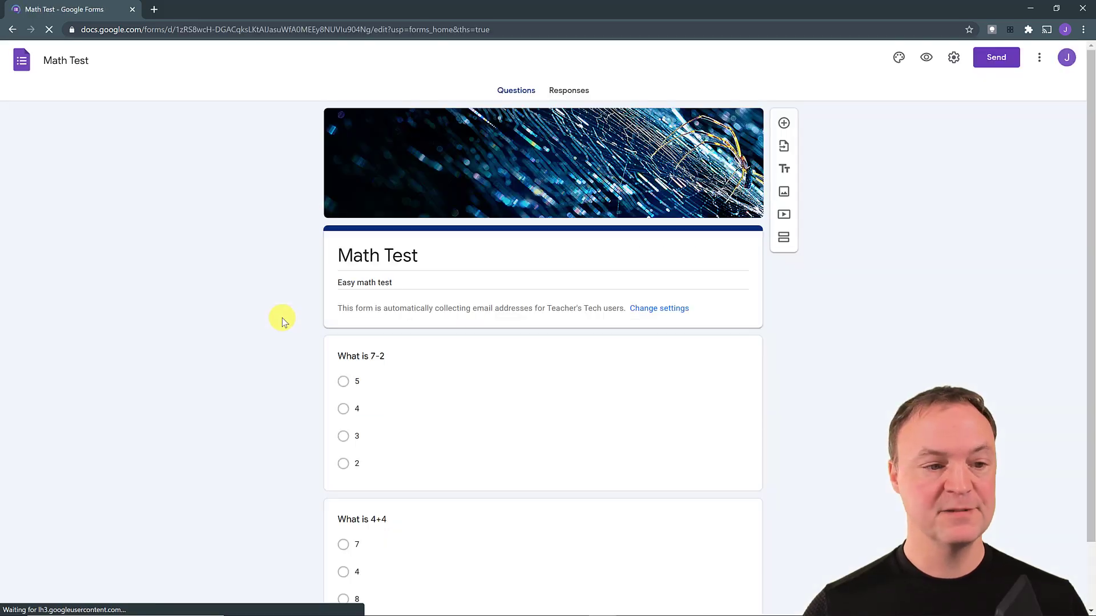
scroll(251, 268, "down", 1)
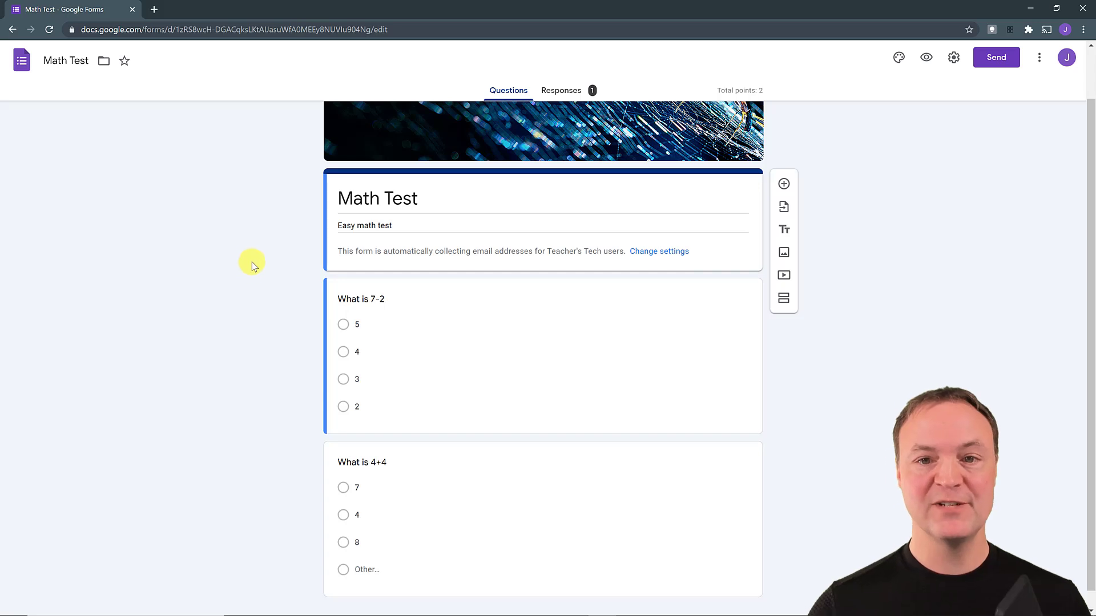
scroll(253, 261, "up", 1)
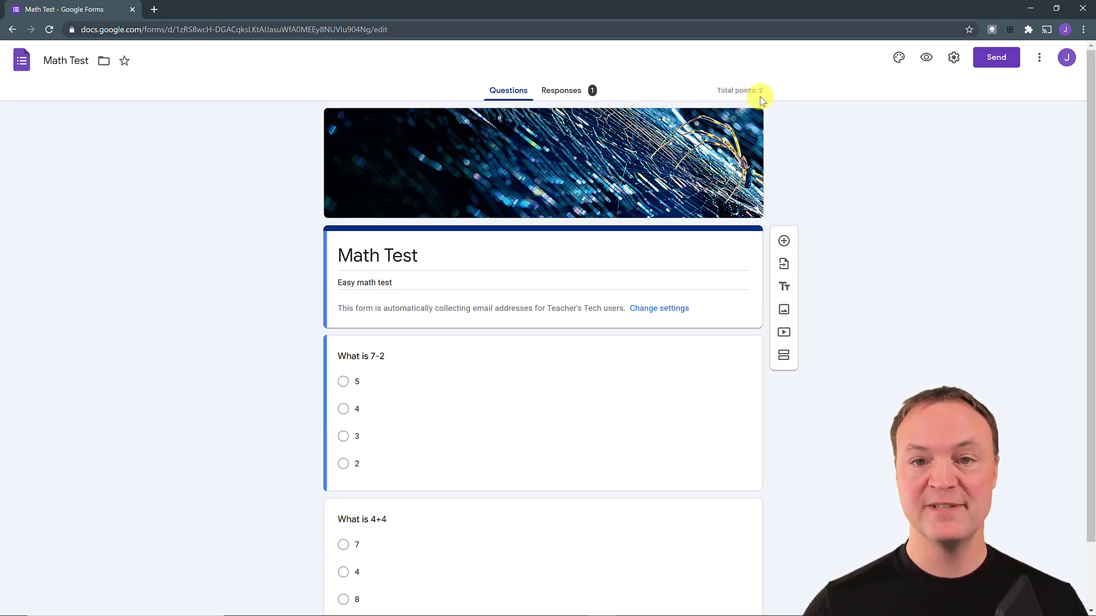
scroll(213, 359, "down", 1)
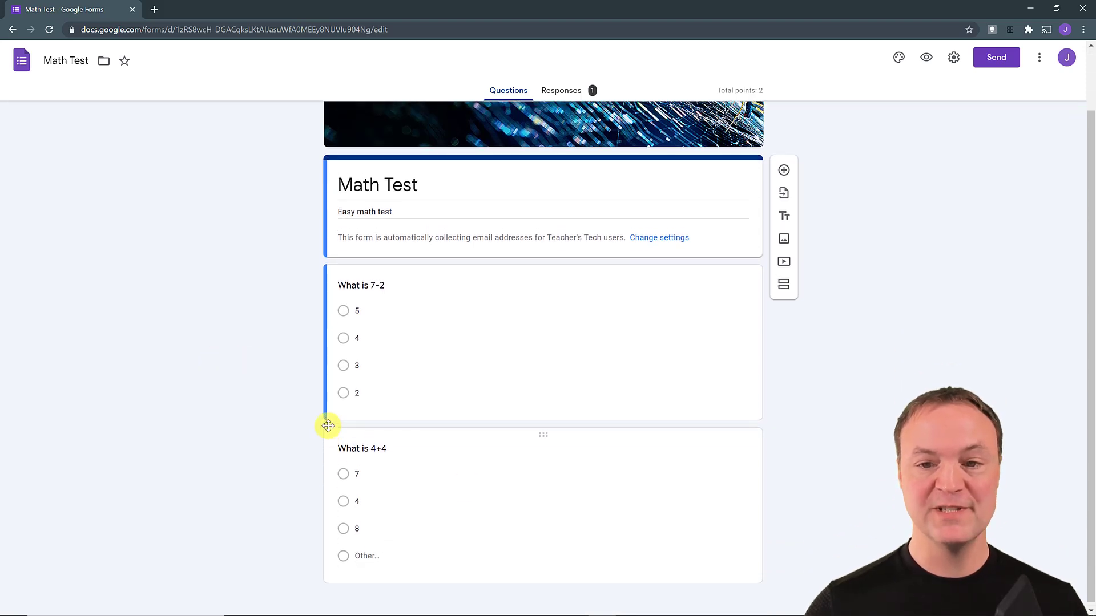
scroll(328, 425, "up", 1)
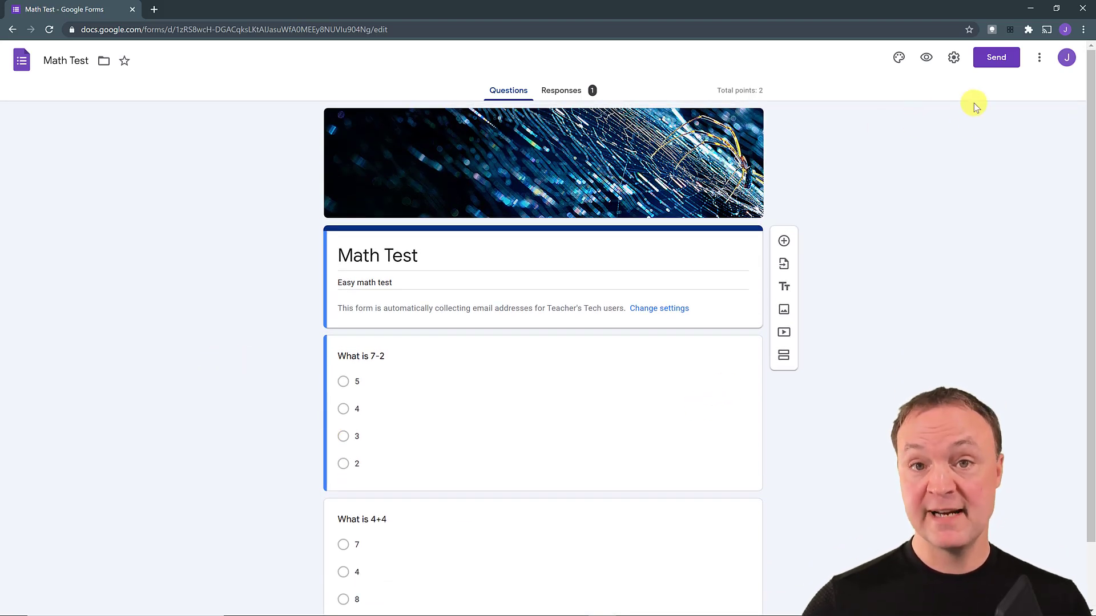
- Review the Math Test quiz settings, including grade release and what respondents can see, and leave them without saving
left_click(947, 59)
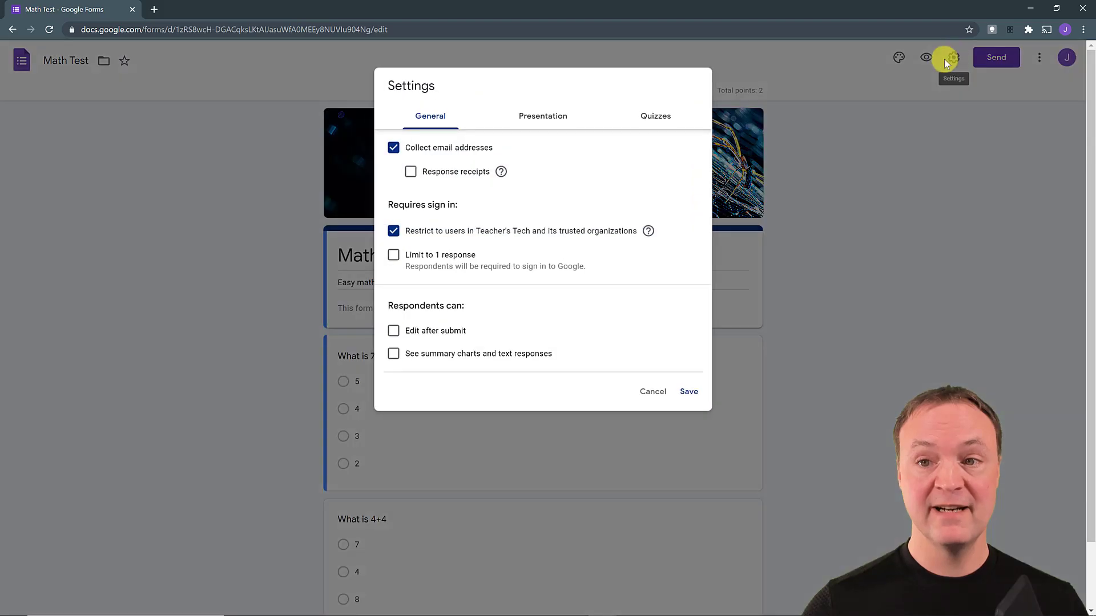
left_click(659, 116)
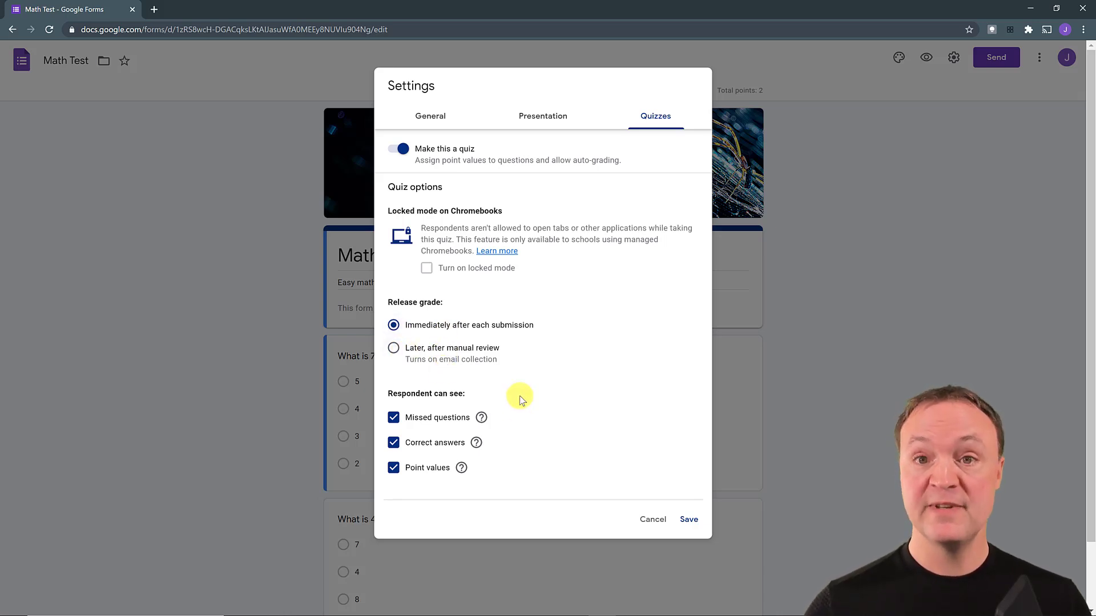
left_click(653, 525)
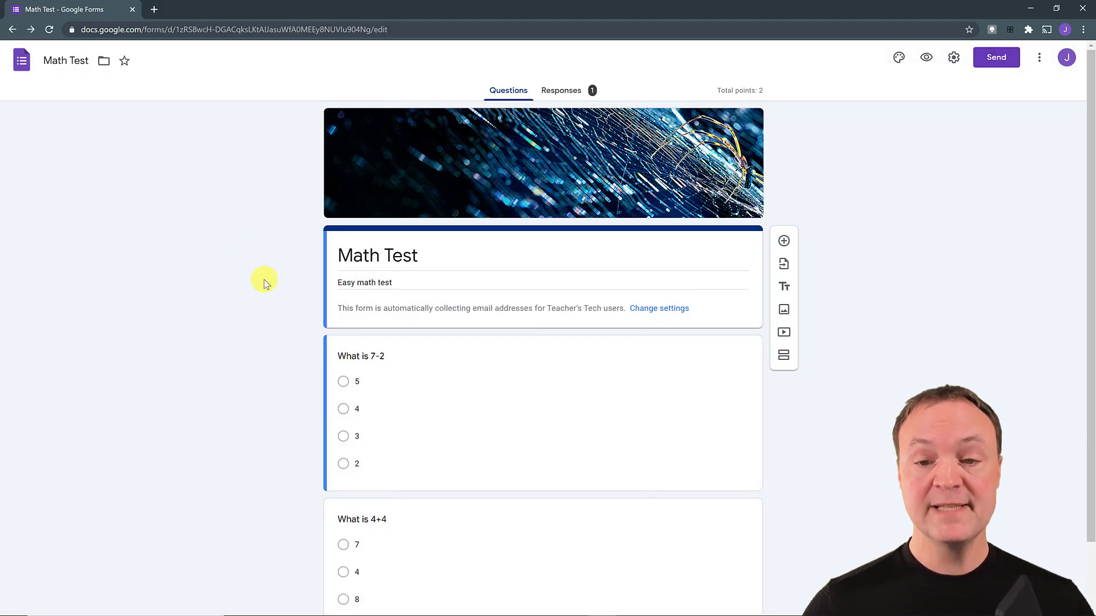
- Change the answer key of the question "What is 7-2" to mark 3 as the correct answer instead of 5
scroll(262, 331, "down", 2)
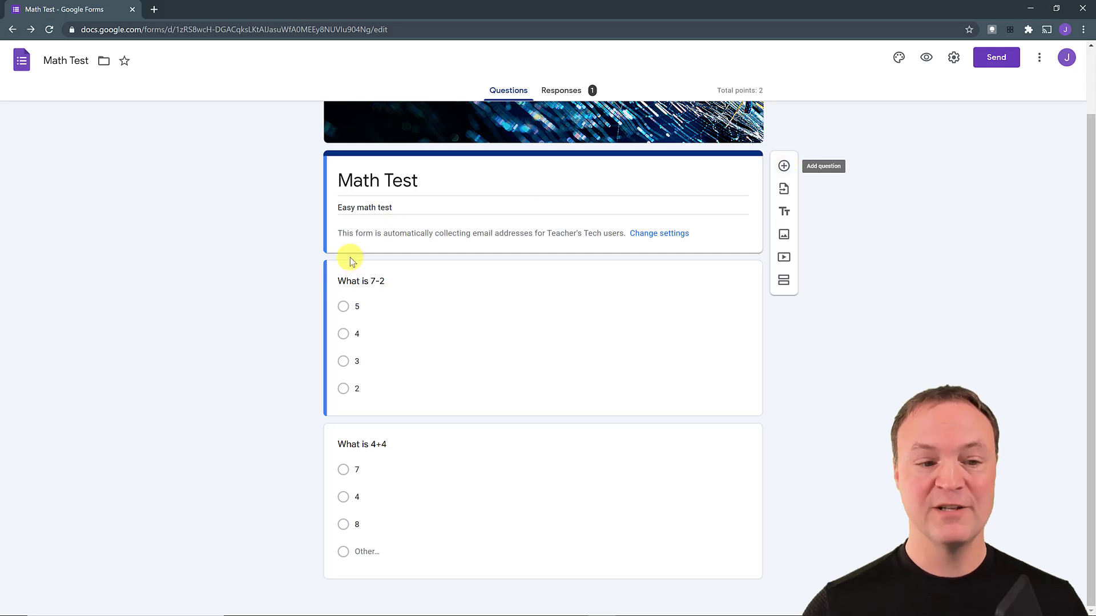
left_click(433, 373)
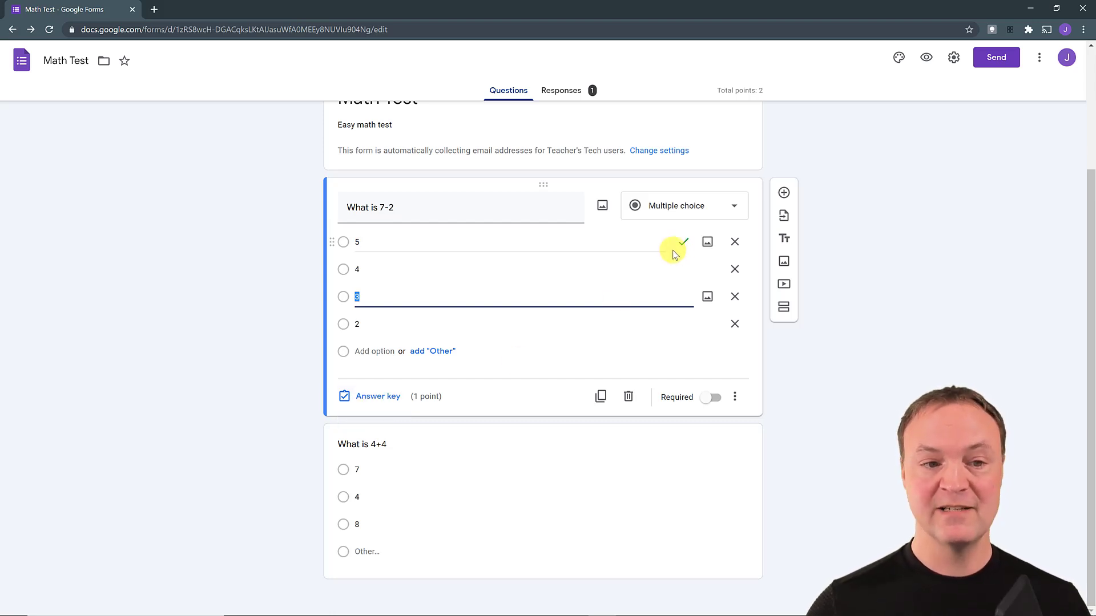
left_click(392, 402)
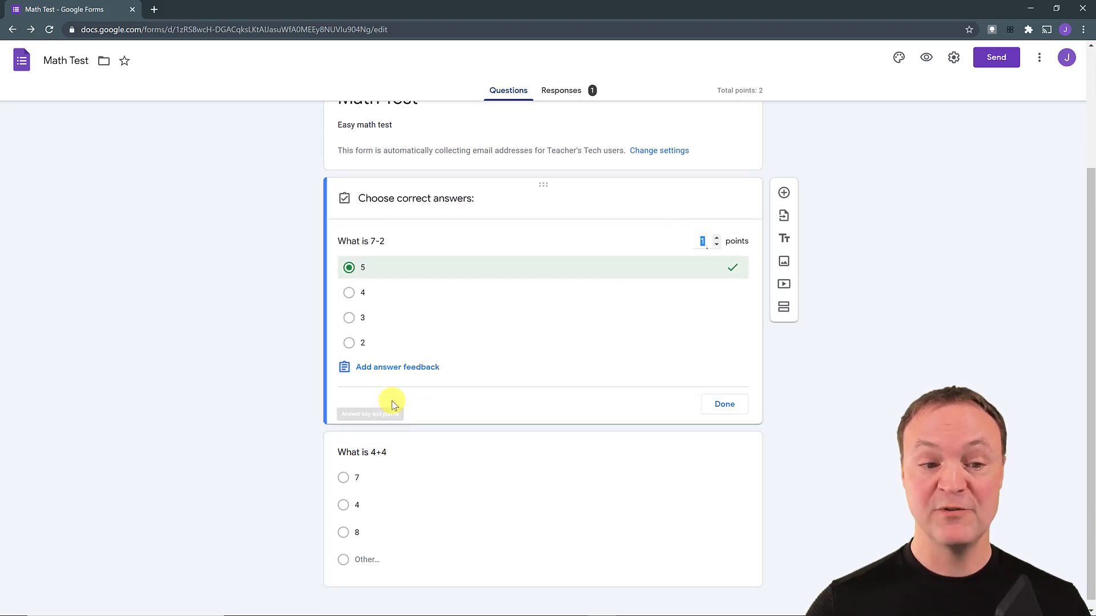
left_click(371, 323)
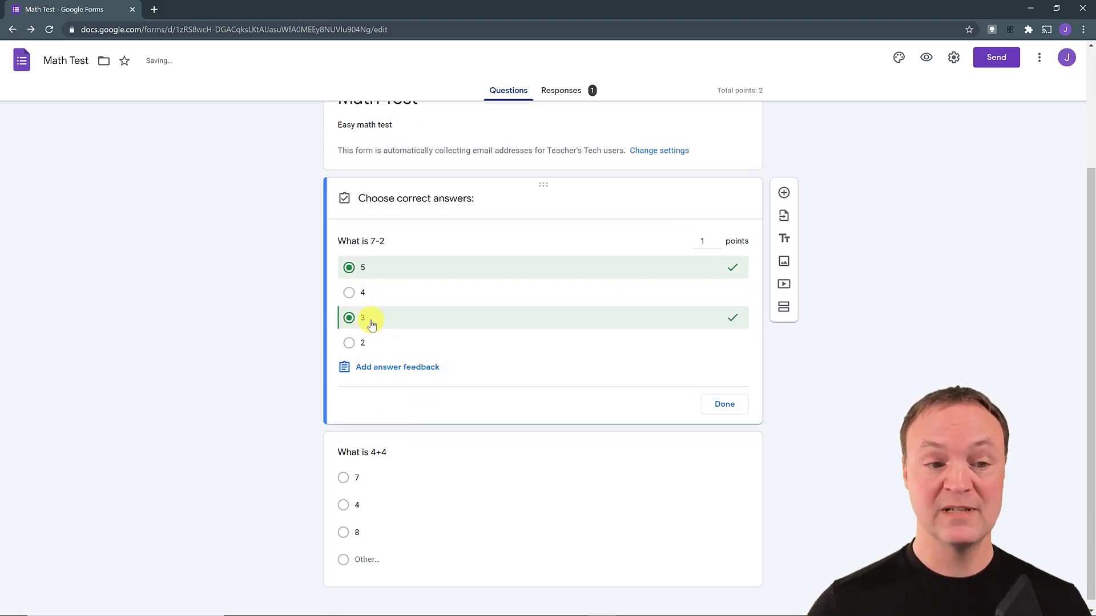
left_click(393, 269)
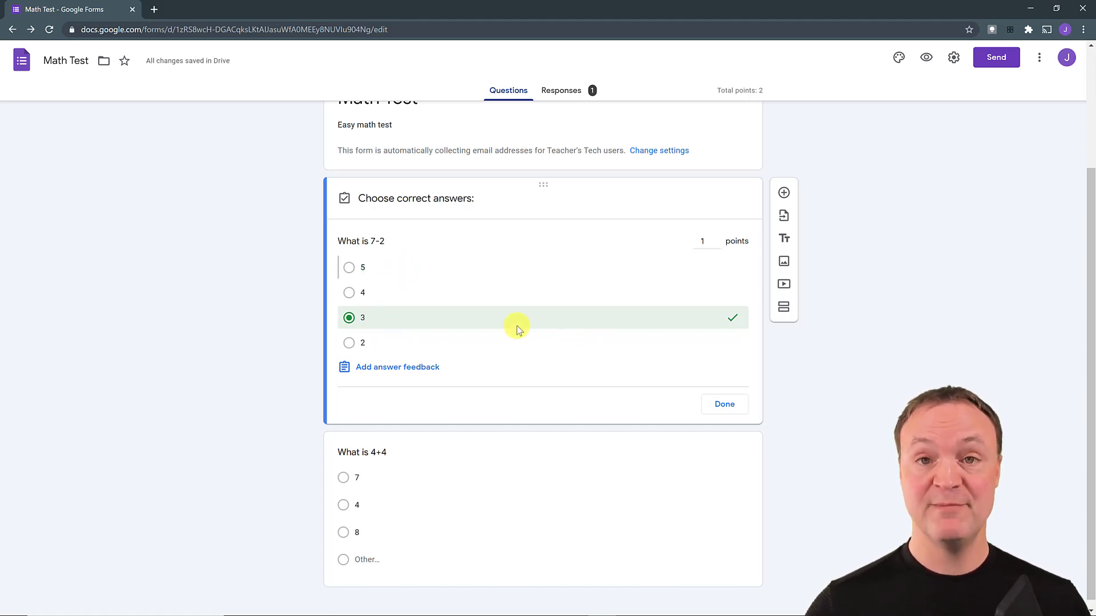
- Restore 5 as the only correct answer for "What is 7-2" and finish editing the answer key
left_click(440, 267)
left_click(398, 326)
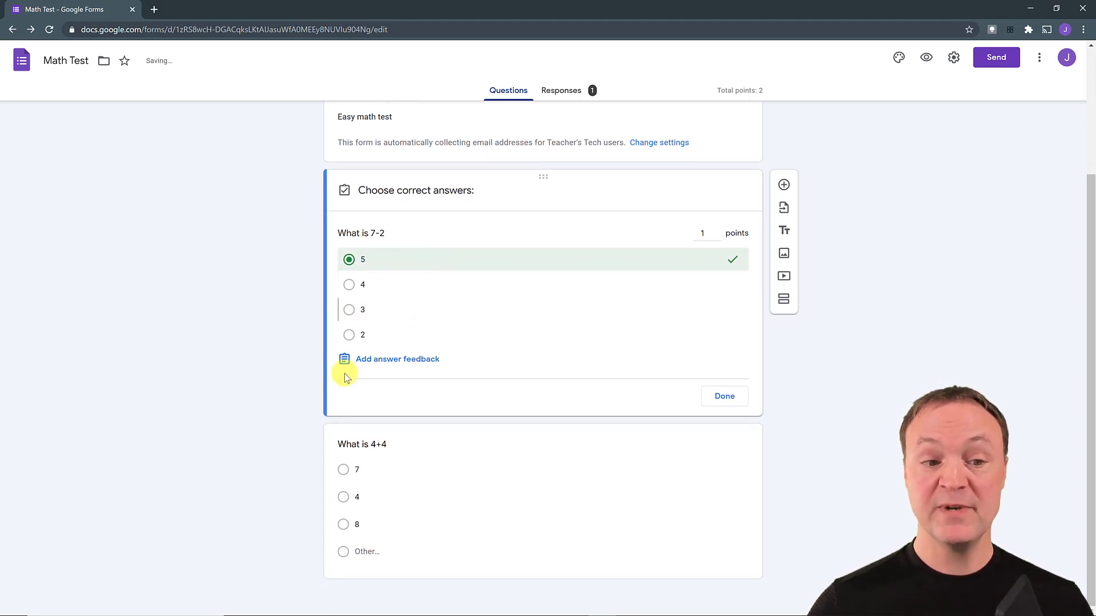
left_click(721, 402)
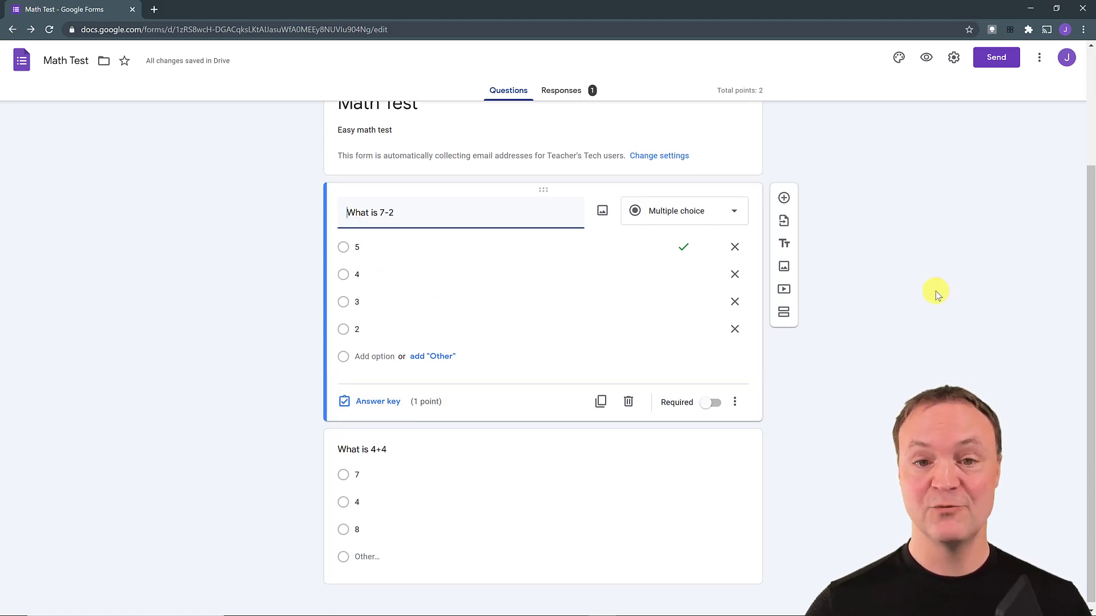
- Open the summary of the Math Test responses and examine the points distribution, frequently missed questions and respondent scores
scroll(935, 291, "up", 3)
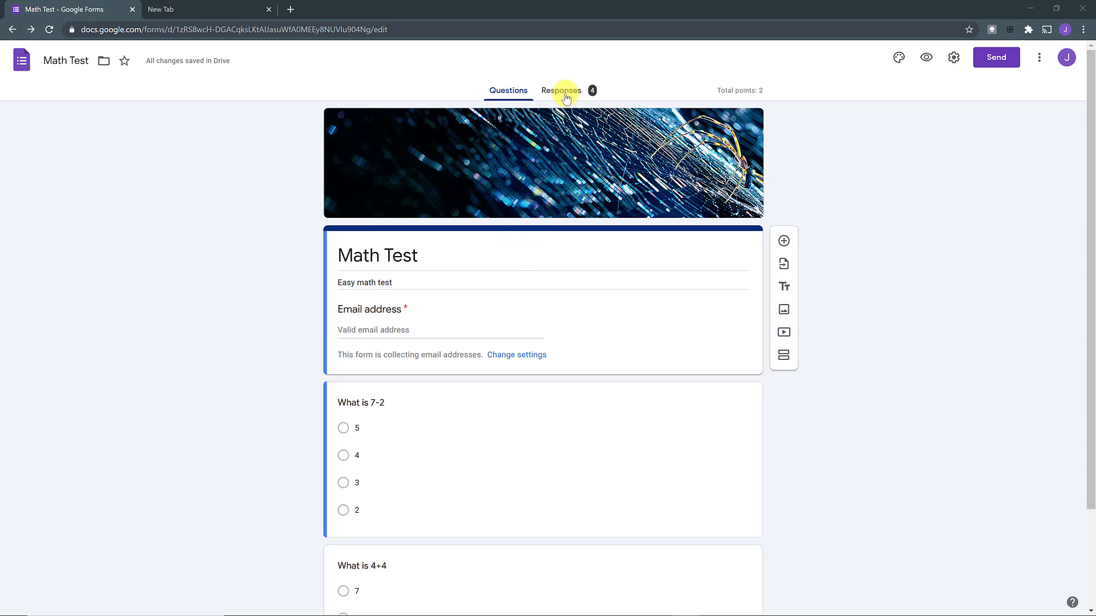
left_click(562, 92)
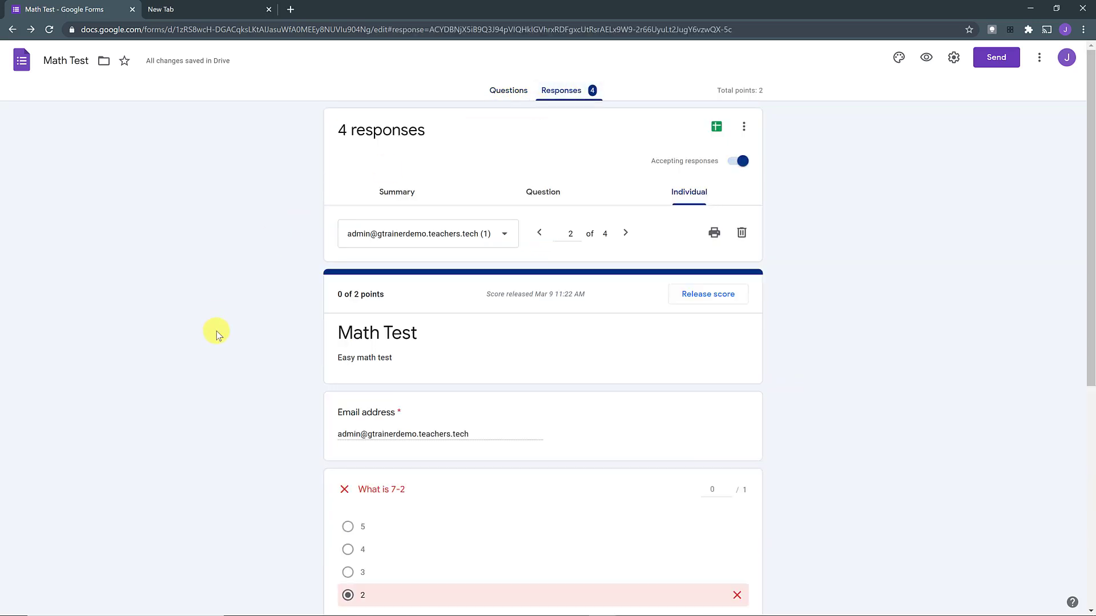
left_click(377, 197)
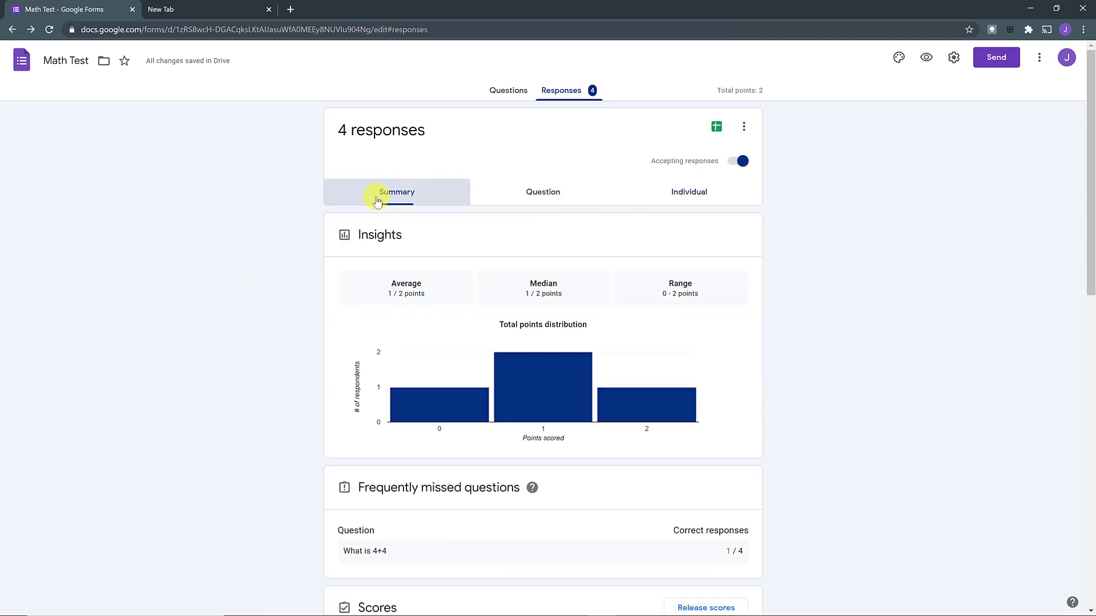
scroll(218, 279, "down", 2)
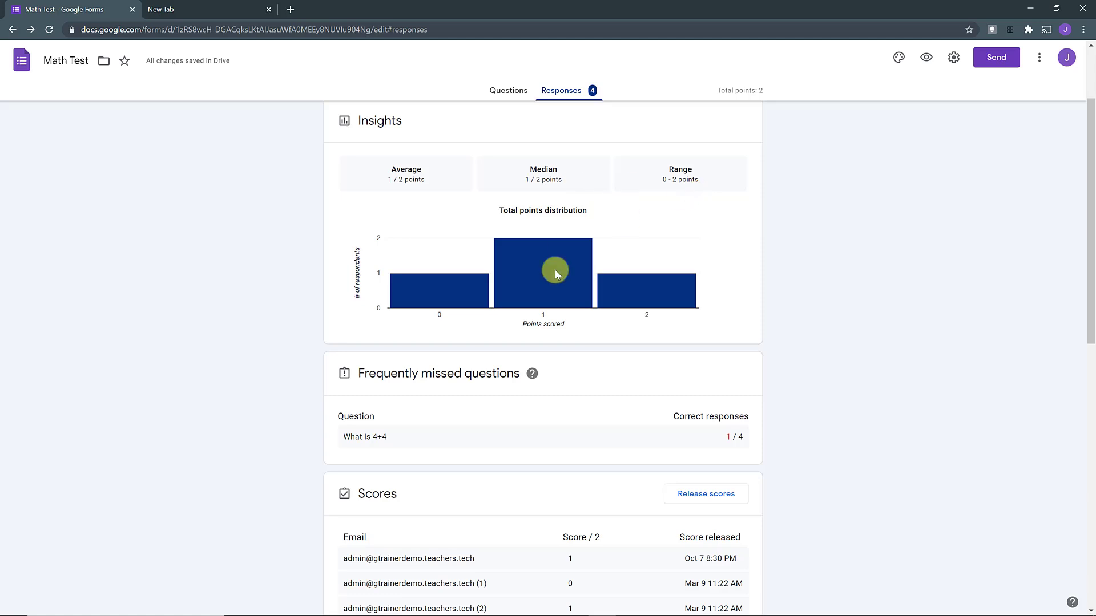
scroll(464, 373, "down", 3)
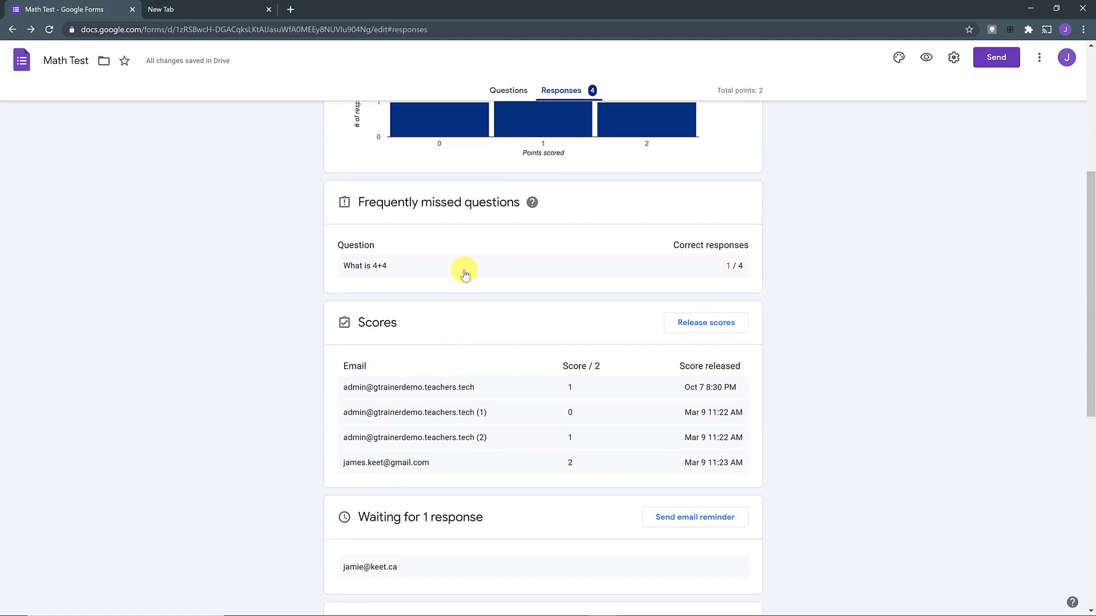
scroll(460, 271, "down", 1)
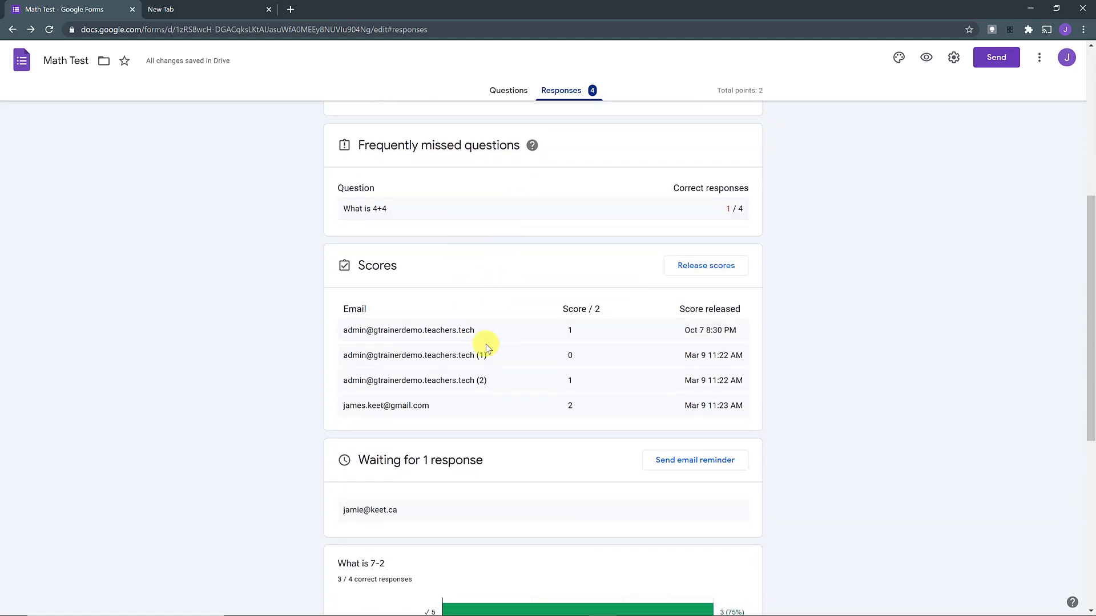
scroll(485, 344, "down", 2)
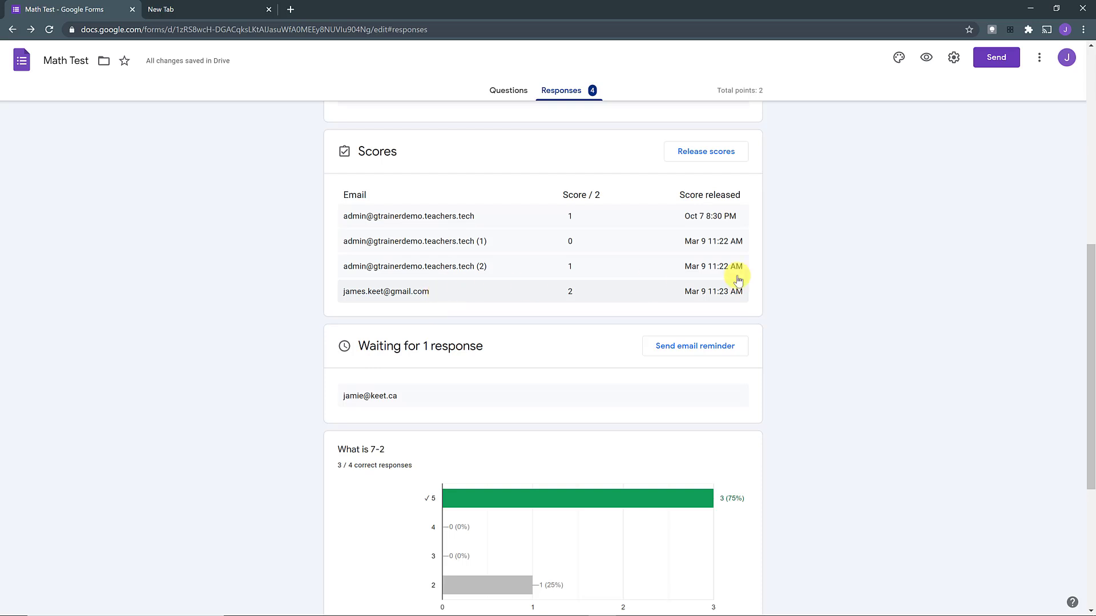
- Check the form's general settings for email collection and sign-in, and review the pending respondents and per-question answer charts
left_click(953, 61)
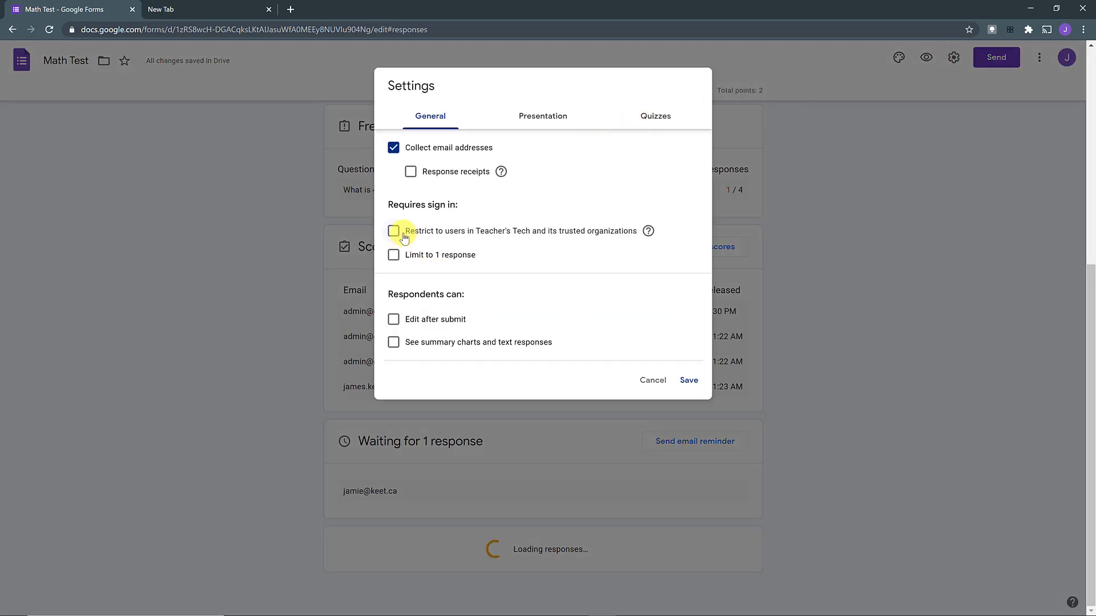
left_click(652, 380)
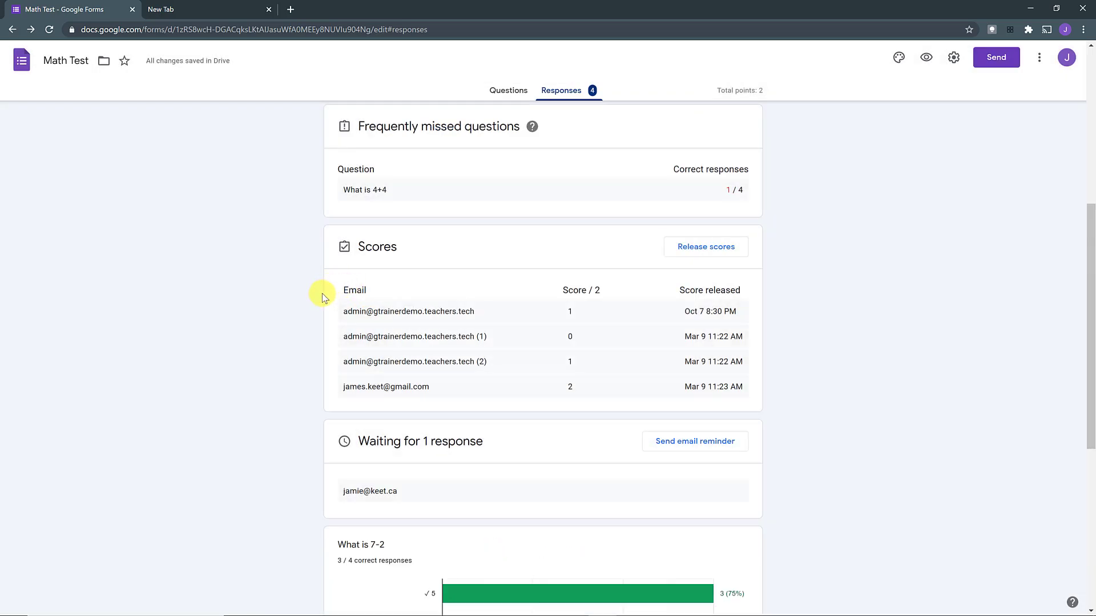
scroll(322, 294, "down", 1)
scroll(307, 295, "down", 1)
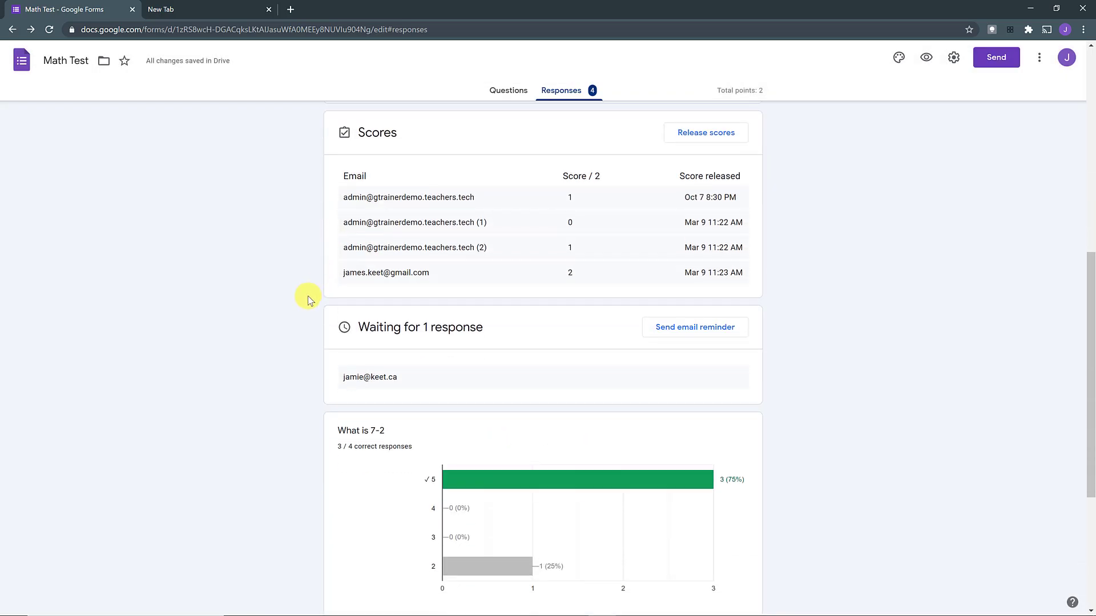
scroll(307, 296, "down", 2)
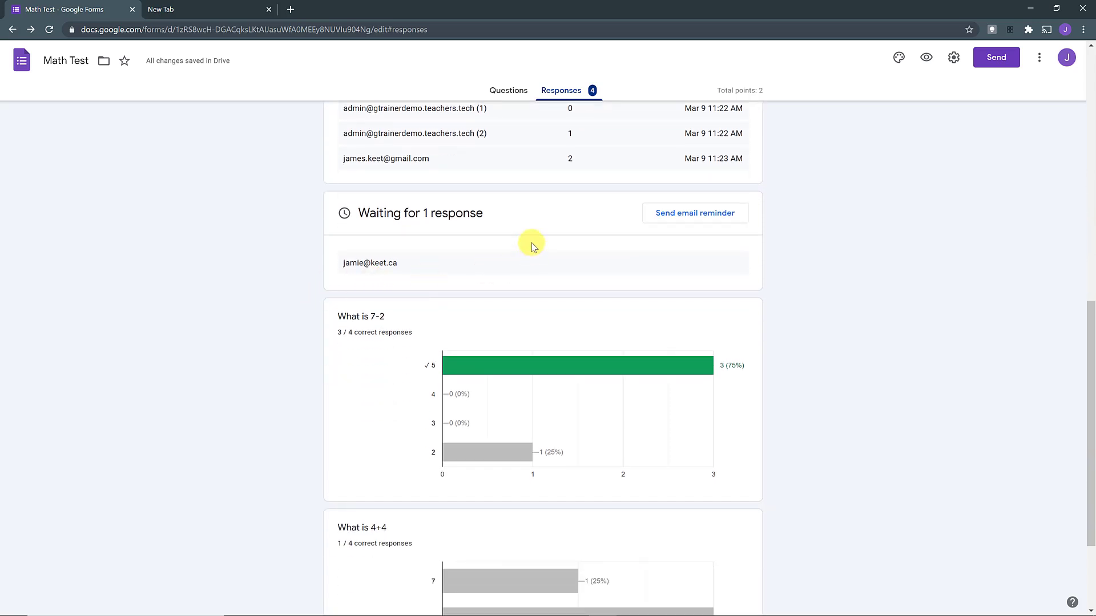
scroll(450, 266, "down", 2)
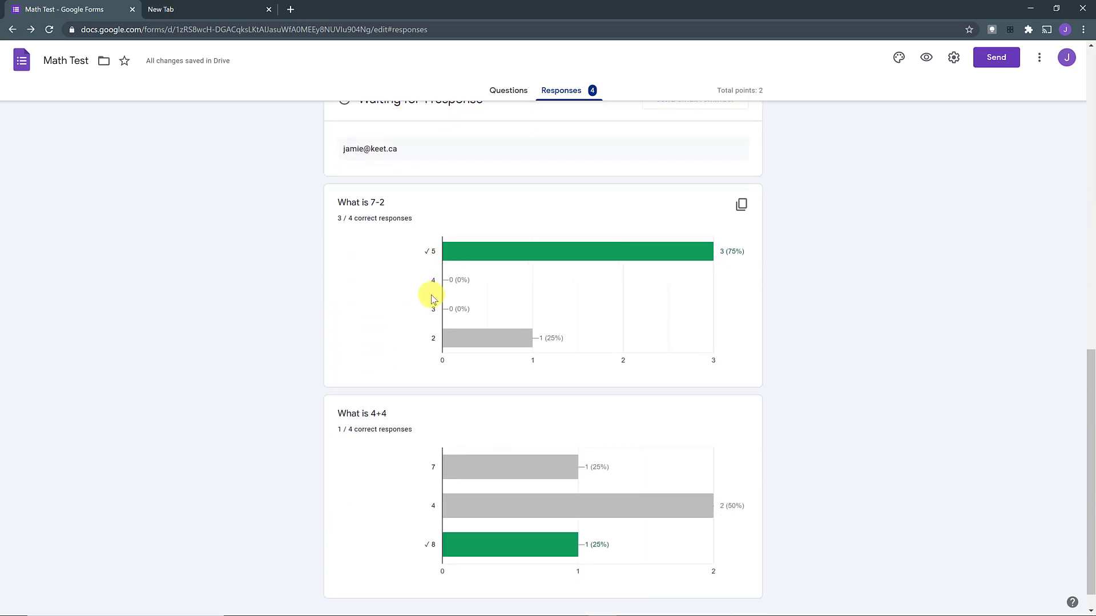
scroll(431, 311, "down", 1)
scroll(431, 316, "up", 15)
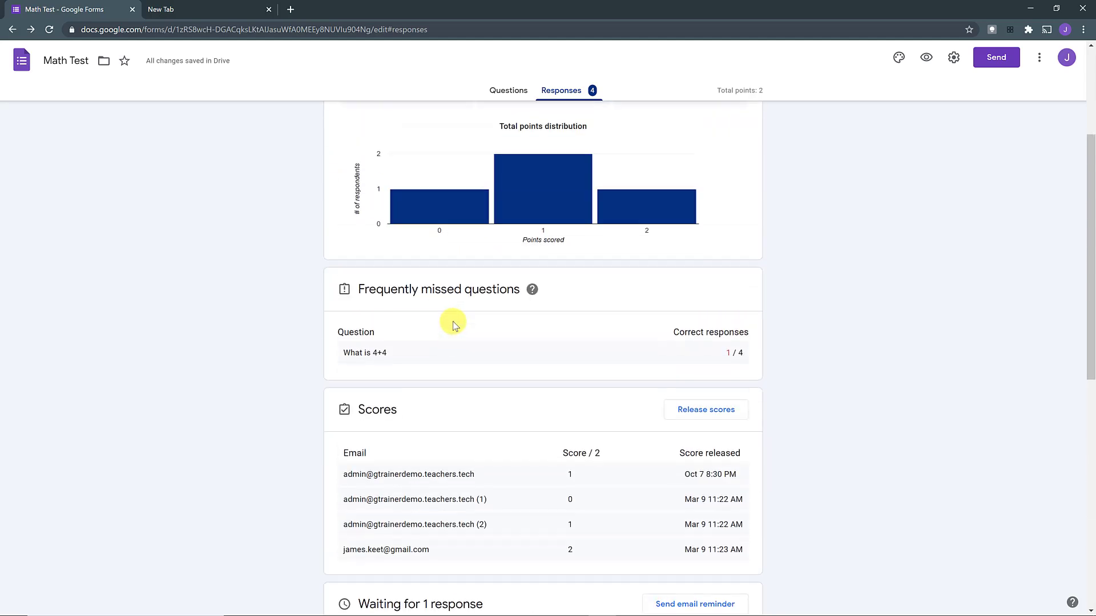
- View the Math Test responses by question, comparing the answers given to "What is 7-2" and "What is 4+4"
left_click(553, 190)
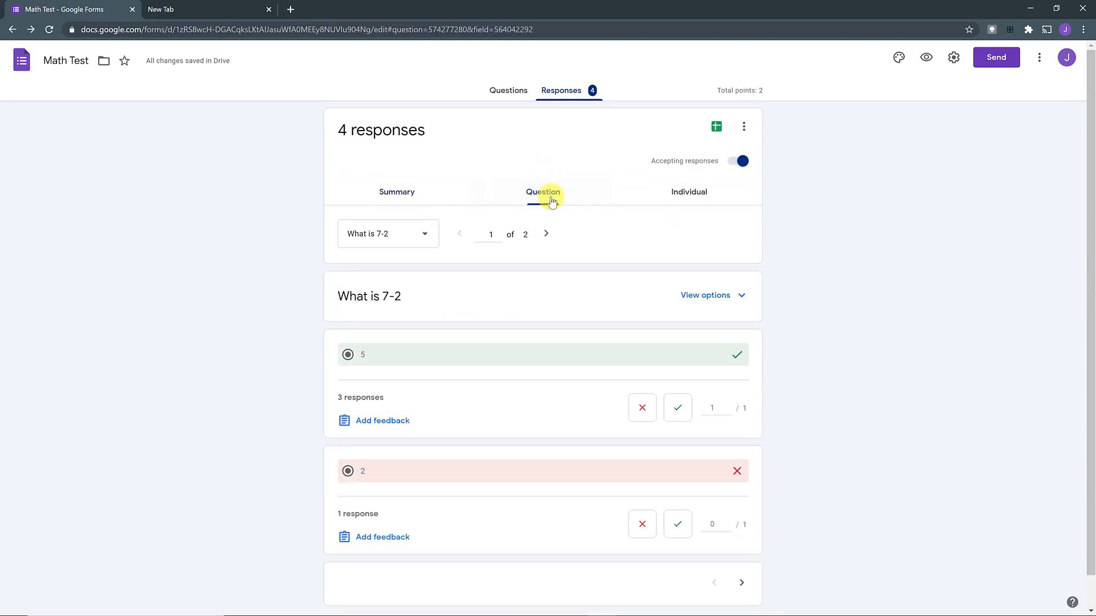
left_click(549, 236)
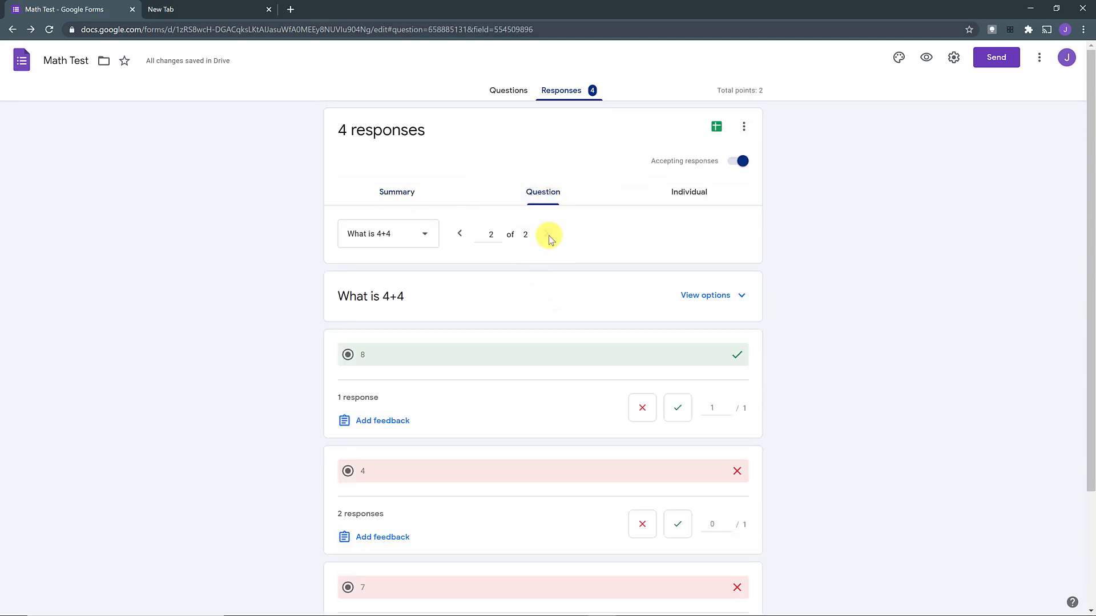
left_click(460, 234)
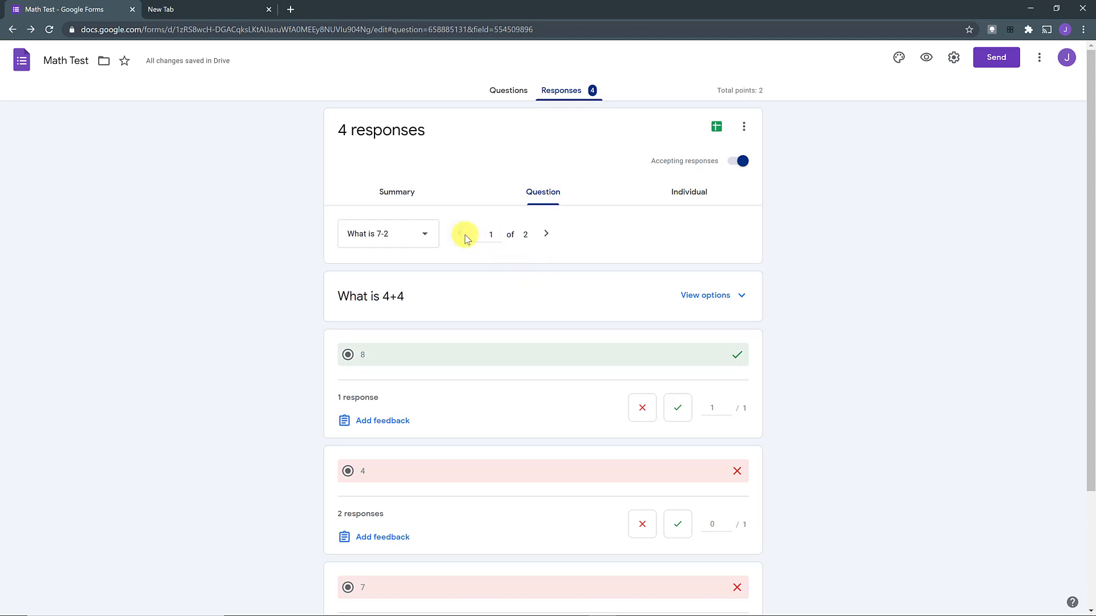
- View the individual responses, switch to the fourth respondent's submission and look through its graded answers
left_click(679, 203)
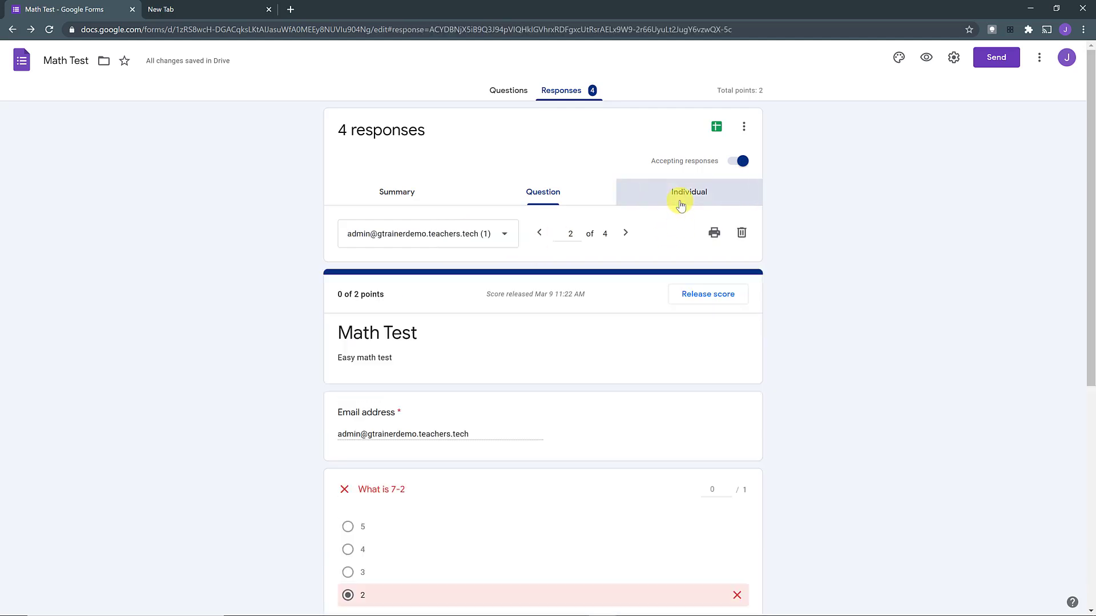
left_click(502, 234)
left_click(423, 286)
scroll(268, 290, "down", 5)
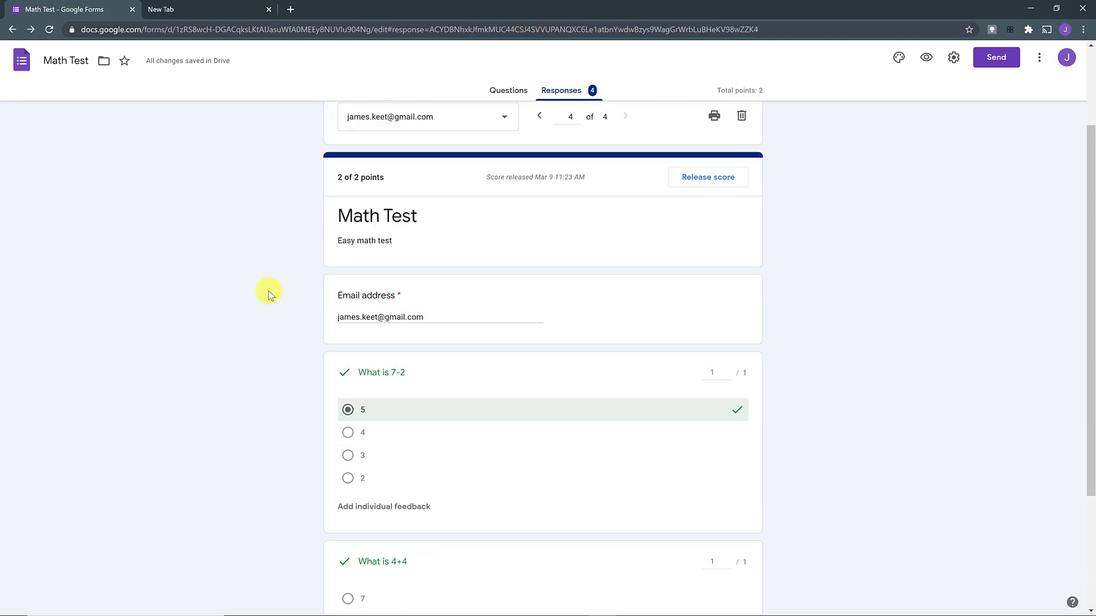
scroll(459, 392, "up", 5)
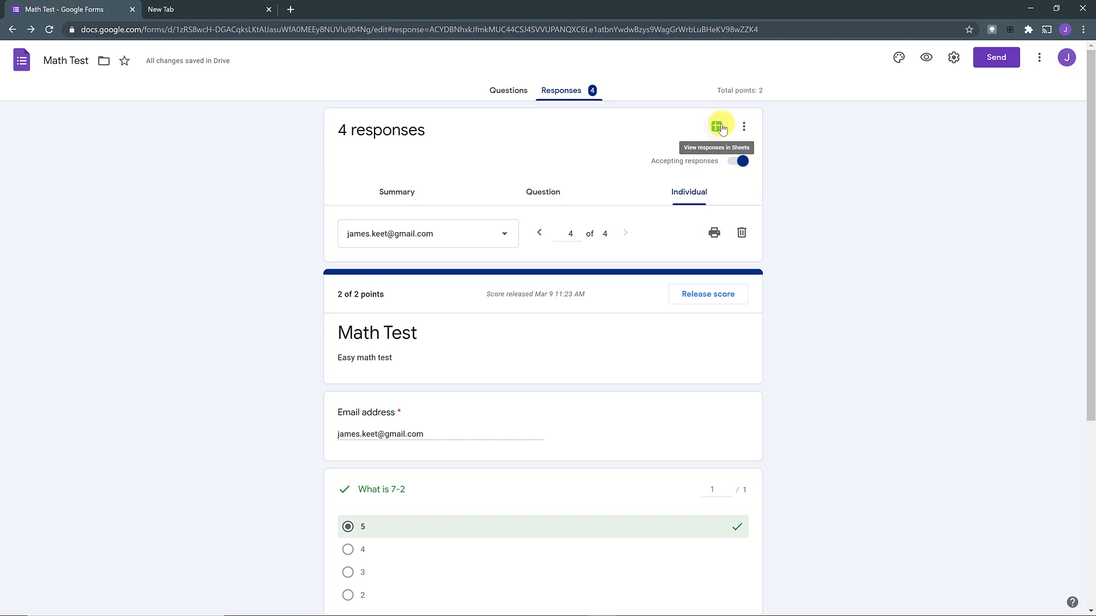
scroll(324, 339, "down", 1)
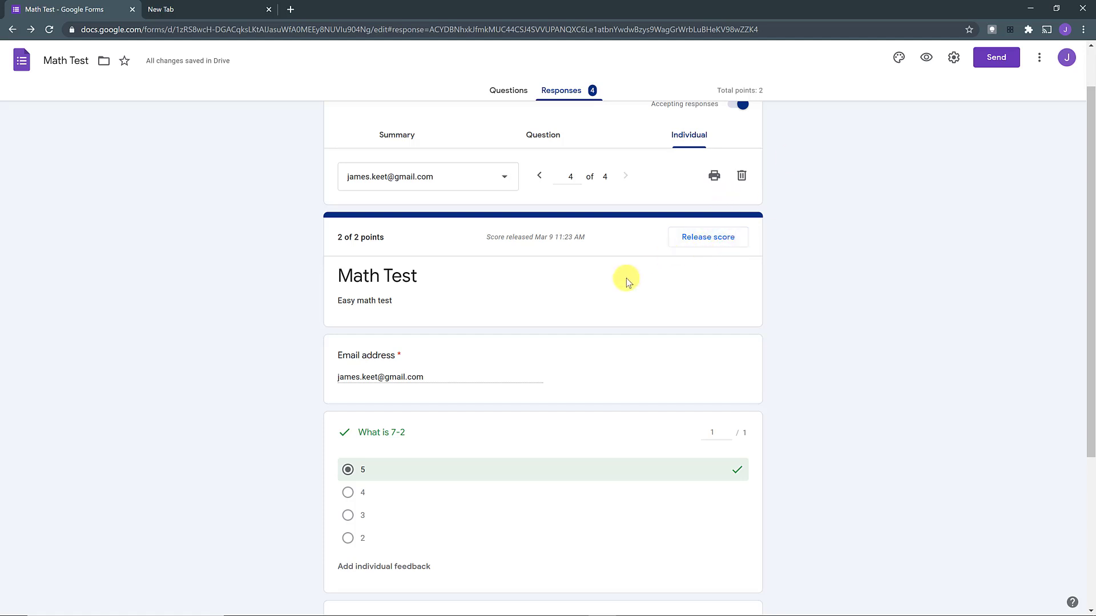
scroll(626, 279, "up", 1)
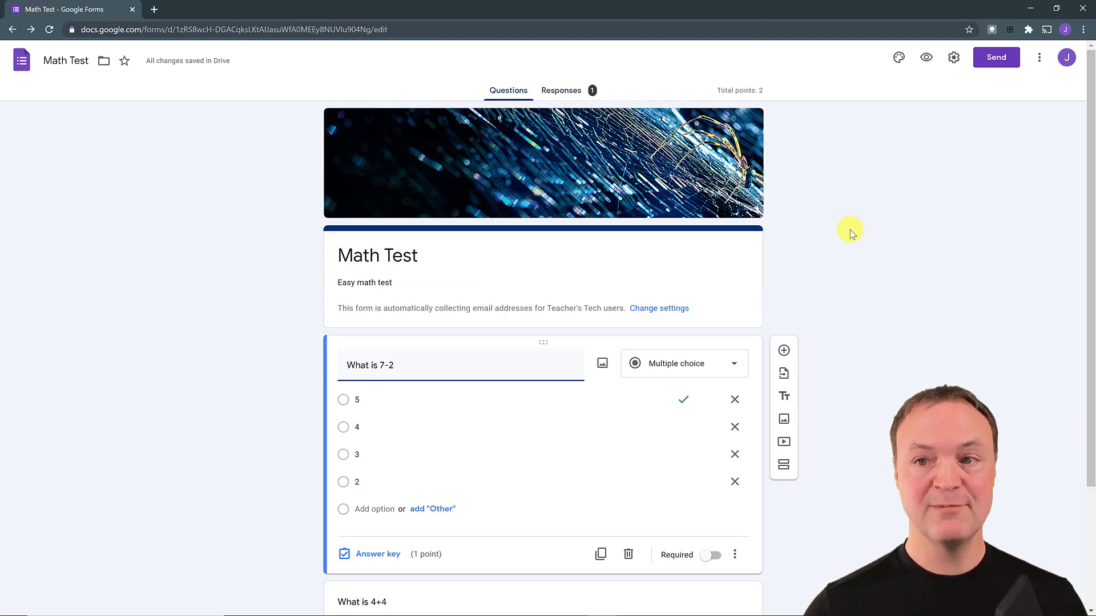
- Browse the add-ons that work with Forms in the Google Workspace Marketplace and return to the Math Test form
left_click(1039, 62)
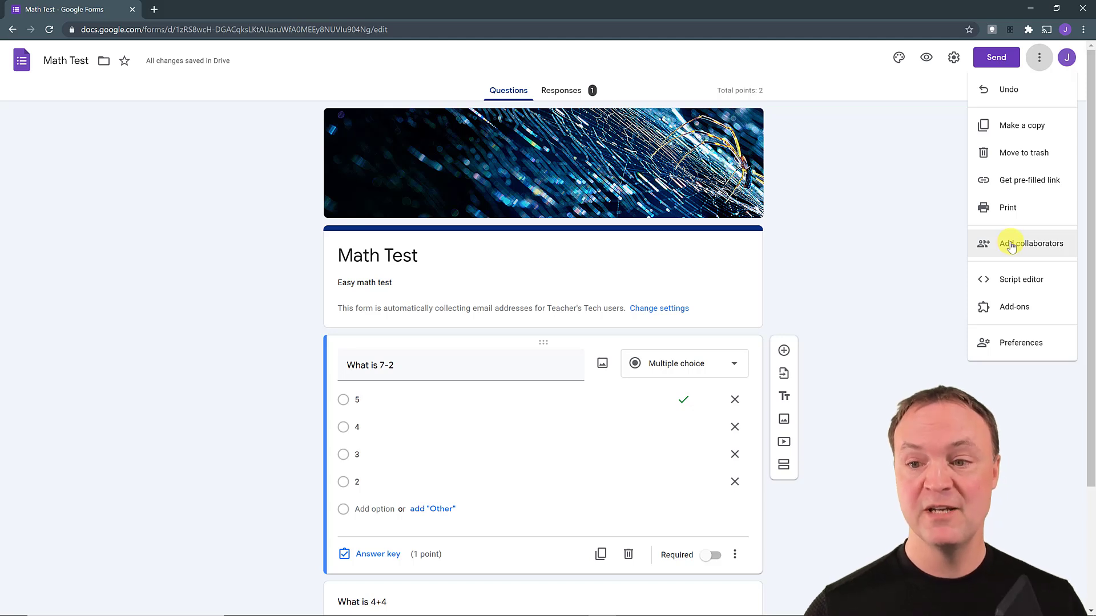
left_click(1024, 315)
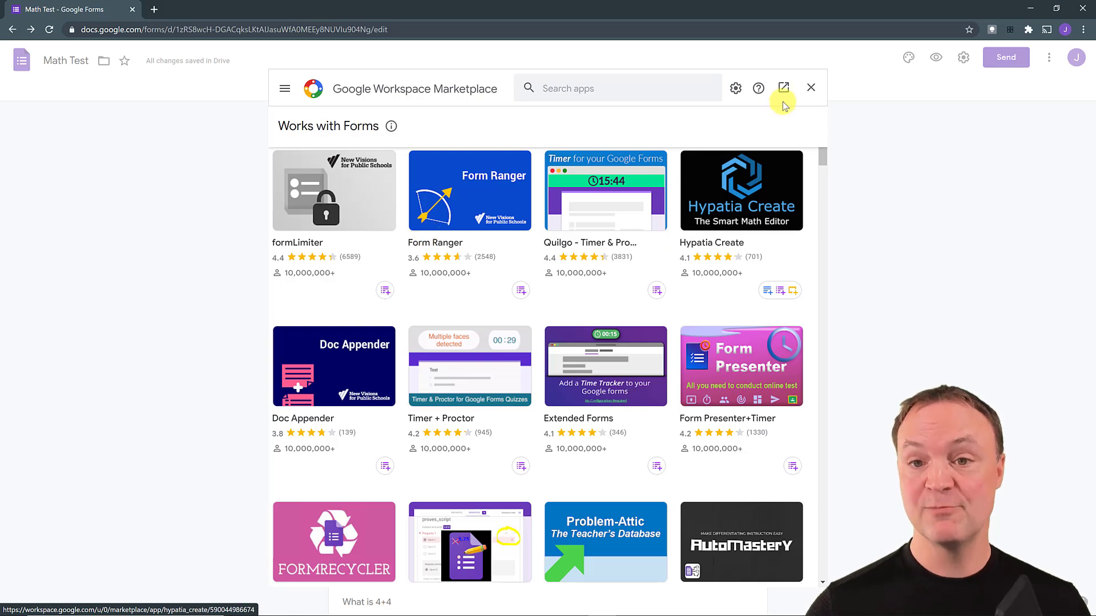
left_click(810, 87)
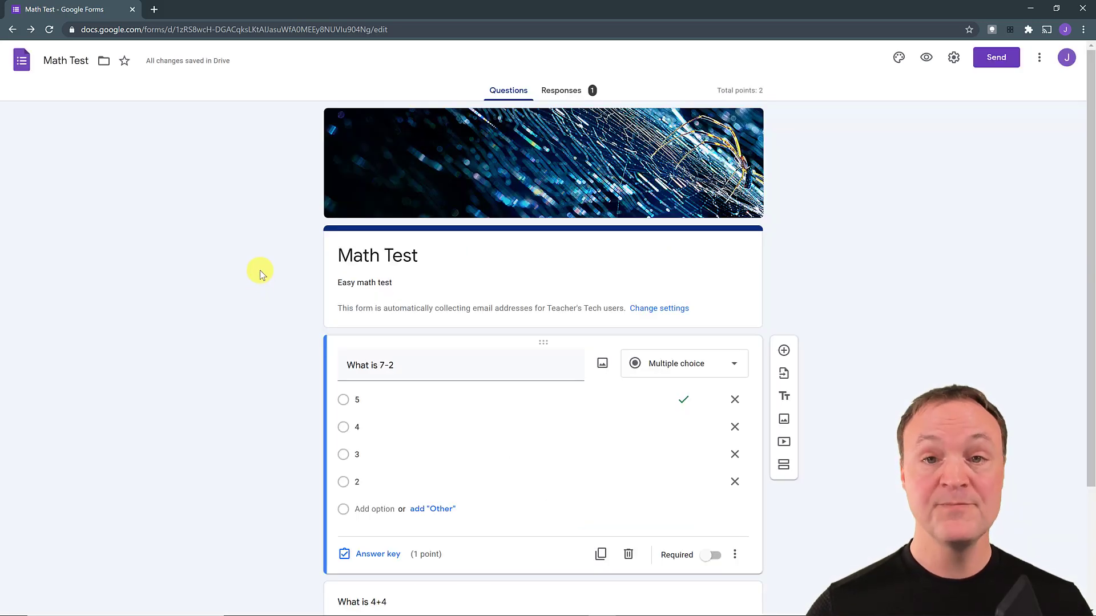
scroll(260, 270, "down", 1)
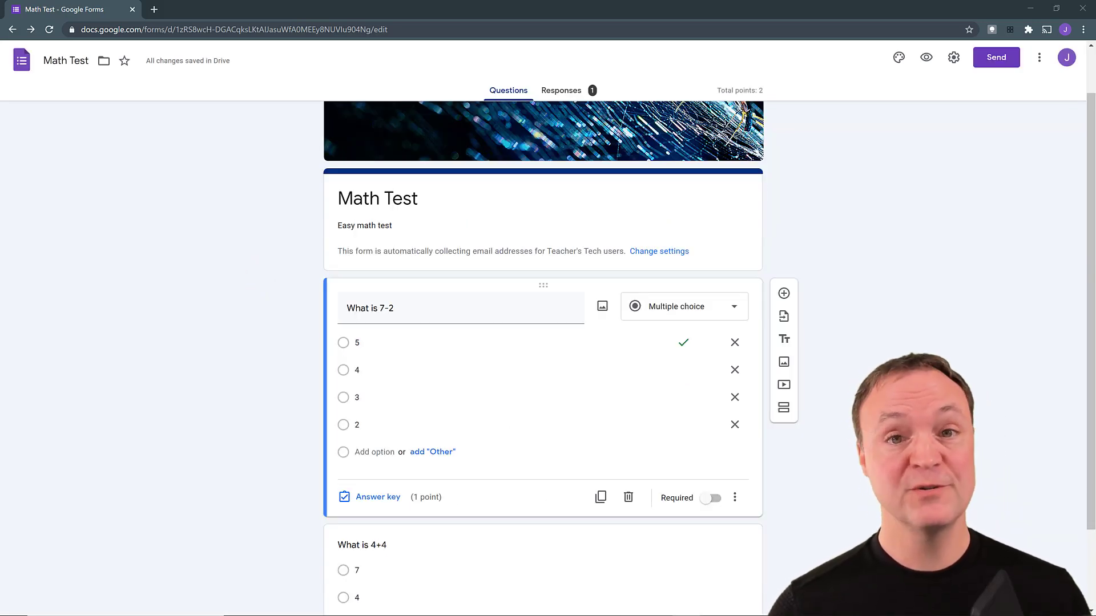